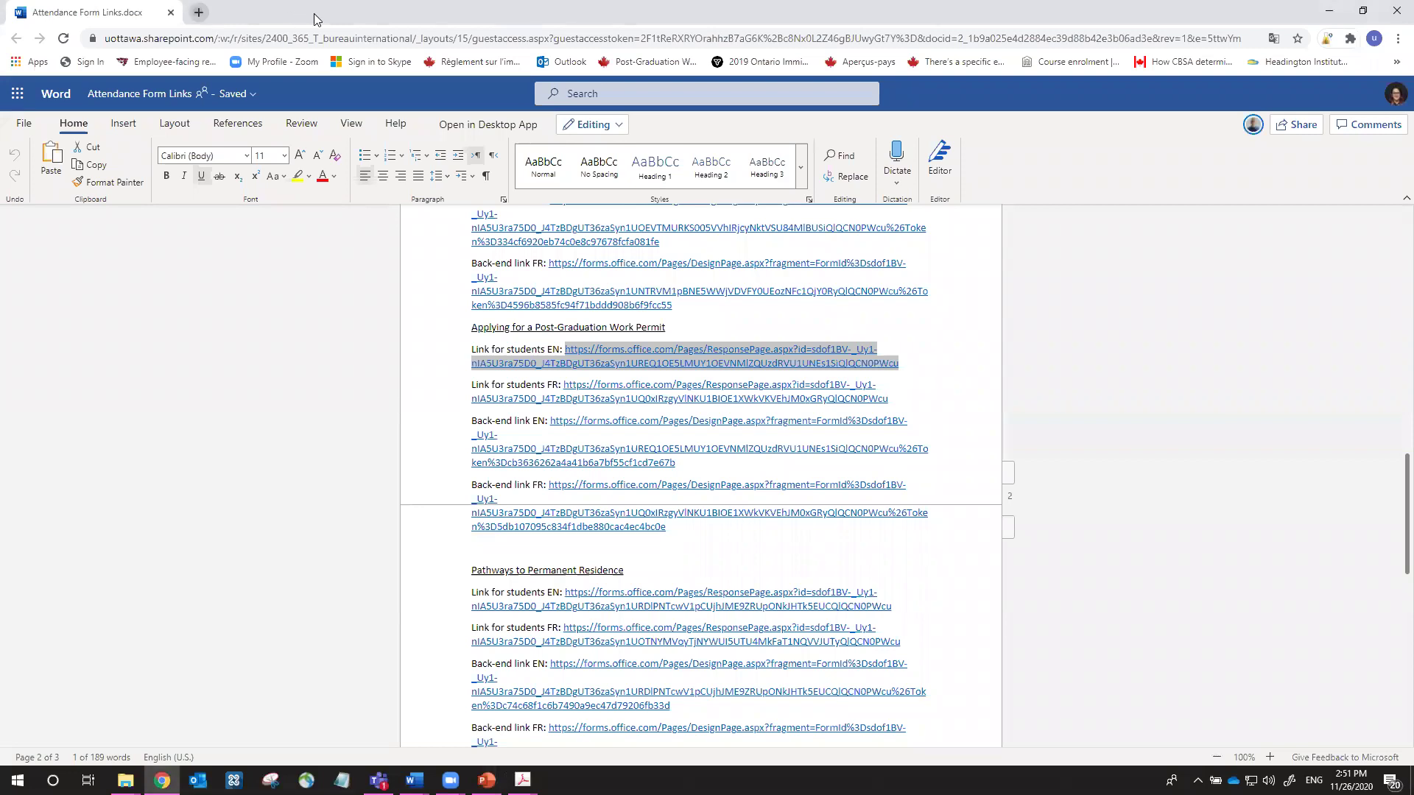
# Load the copied canada.ca IRCC sign-in address in a new Chrome tab
pyautogui.write('https://www.canada.ca/en/immigration-refugees-citizenship/services/application/account.html')
pyautogui.press('Return')
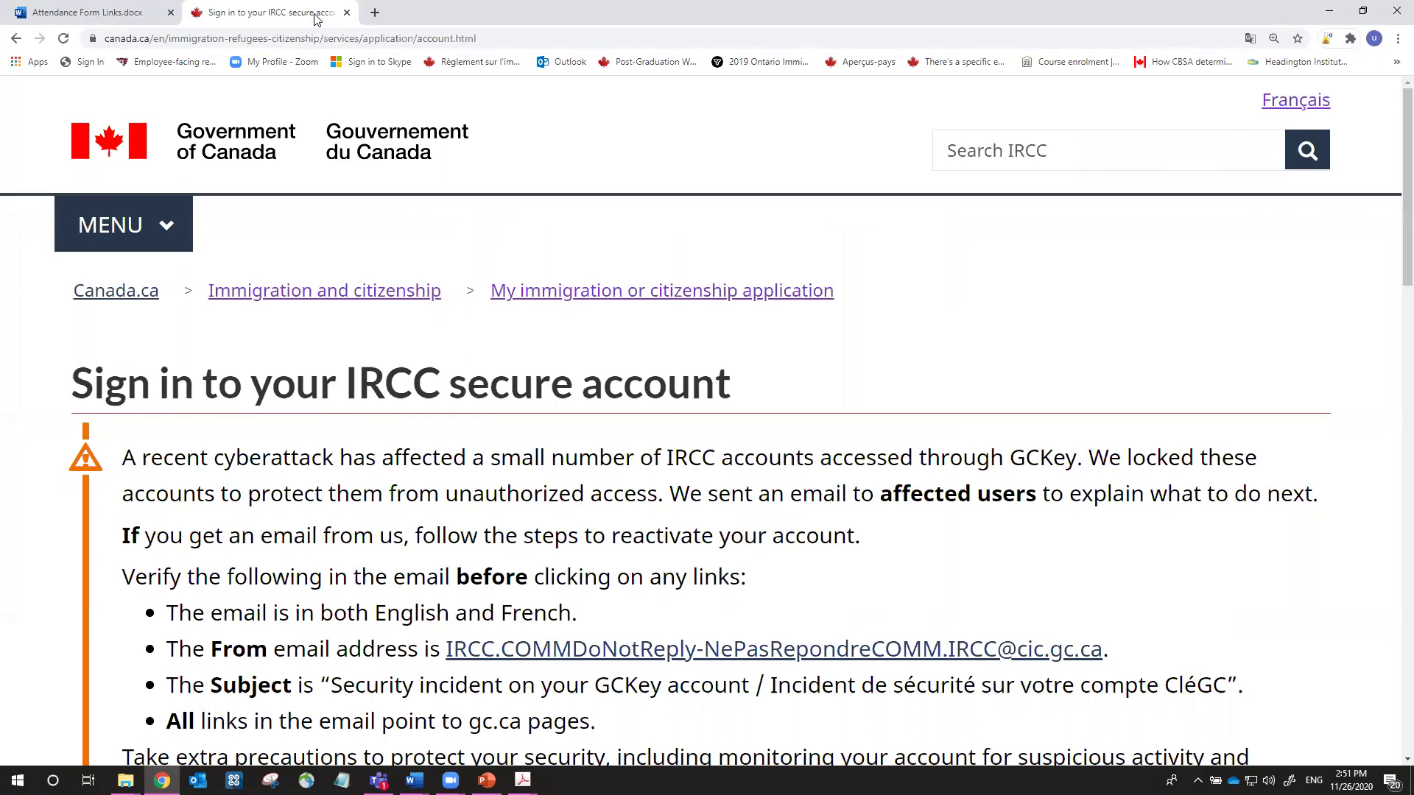
# Go to the GCKey sign-in page and place the Word login guide beside it
pyautogui.scroll(-7, 634, 401)
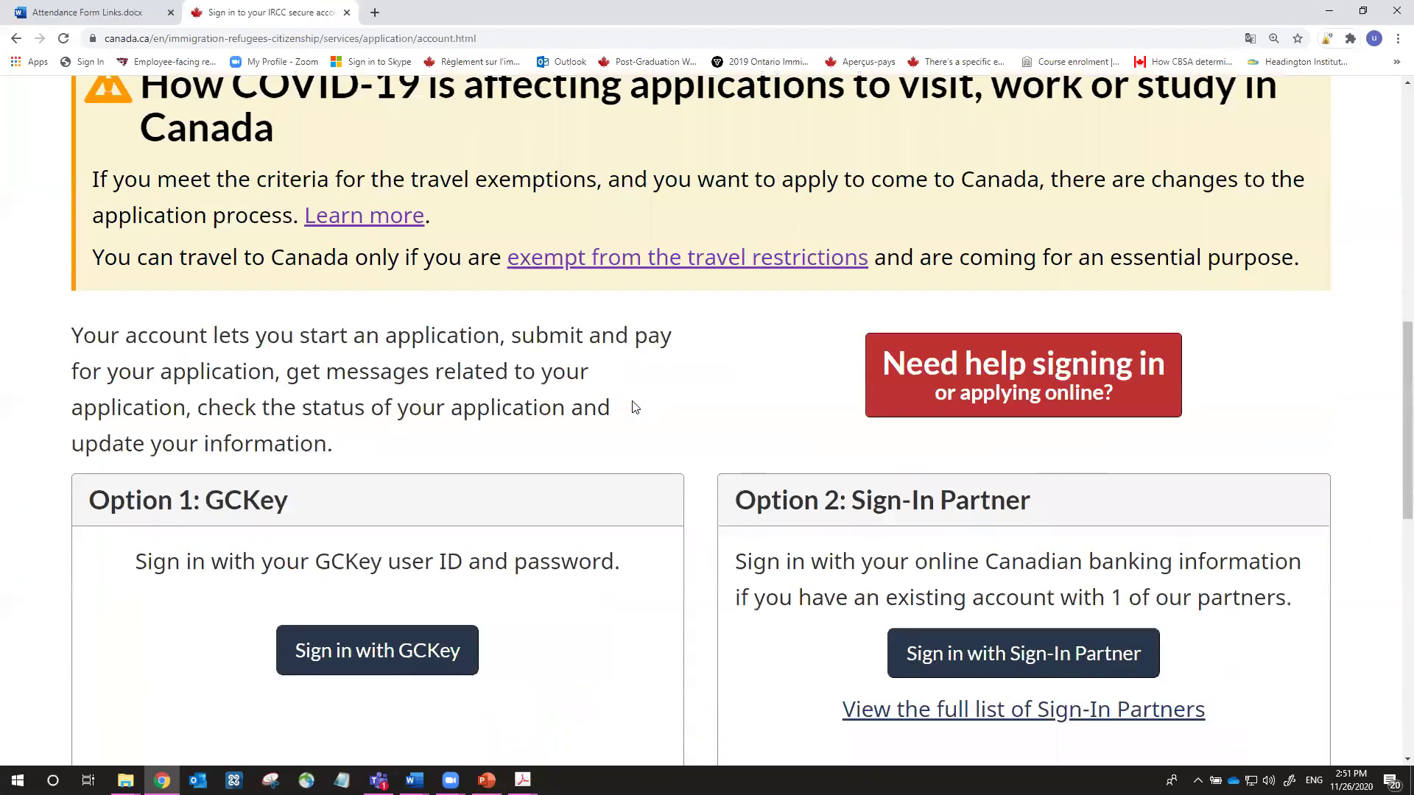
pyautogui.scroll(-3, 635, 407)
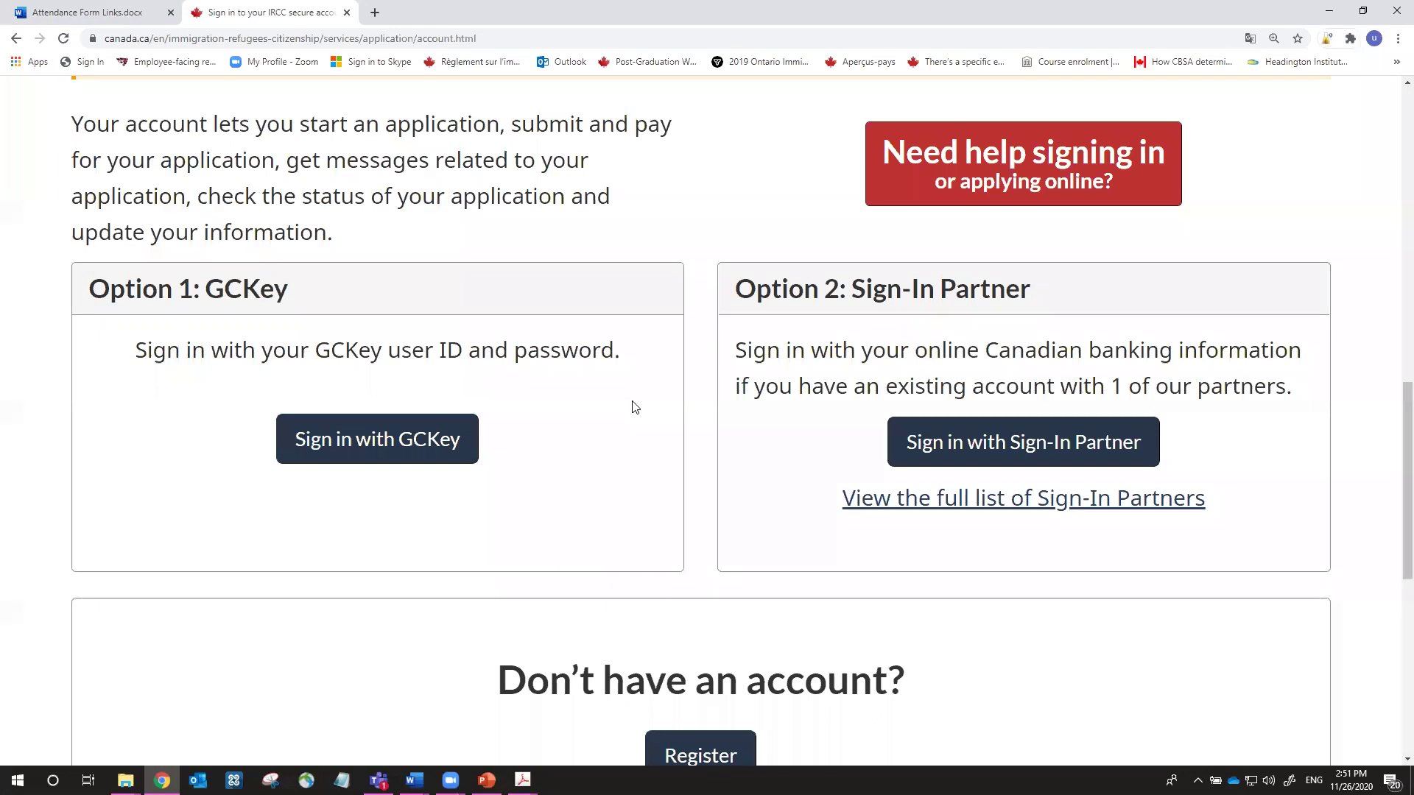
pyautogui.scroll(-2, 616, 394)
pyautogui.click(374, 297)
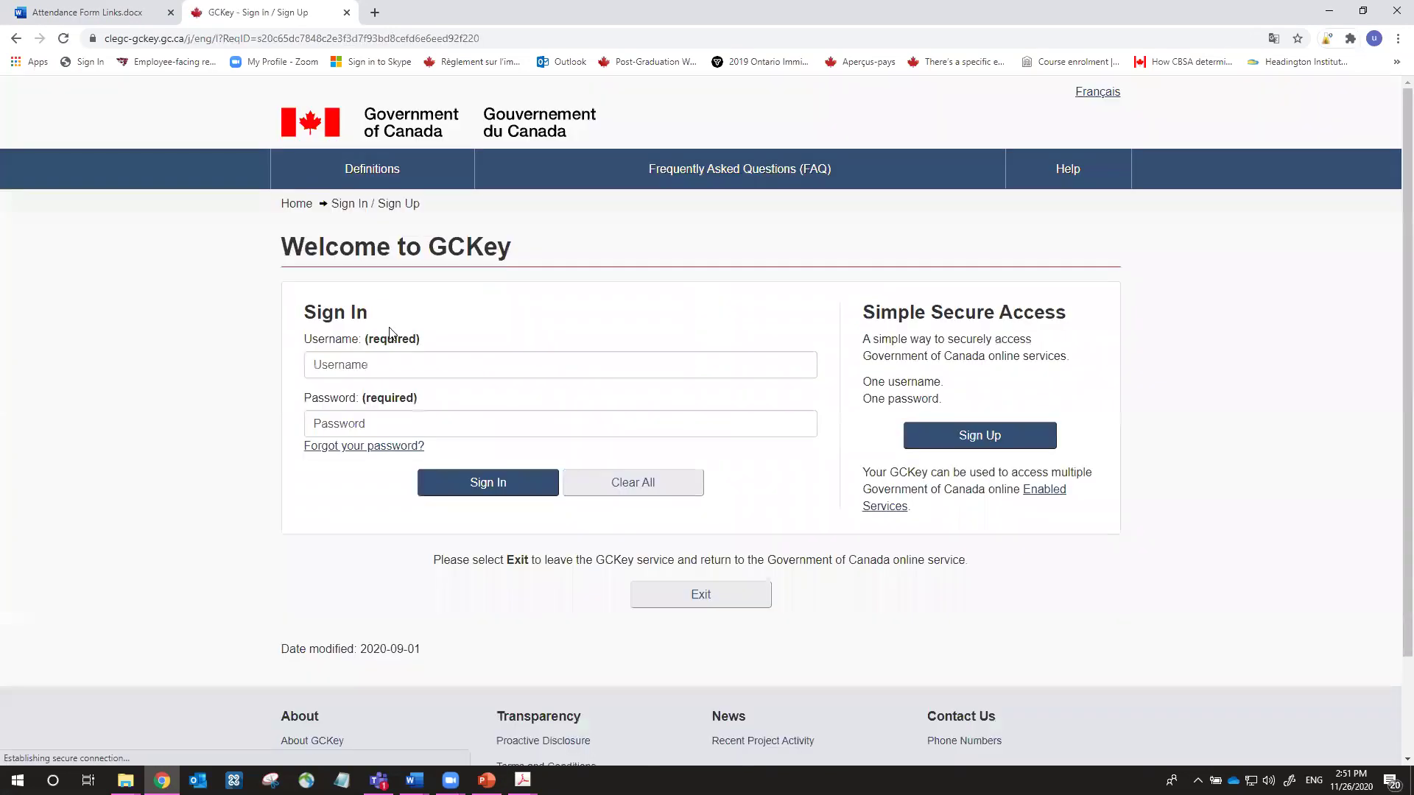
pyautogui.scroll(-1, 413, 340)
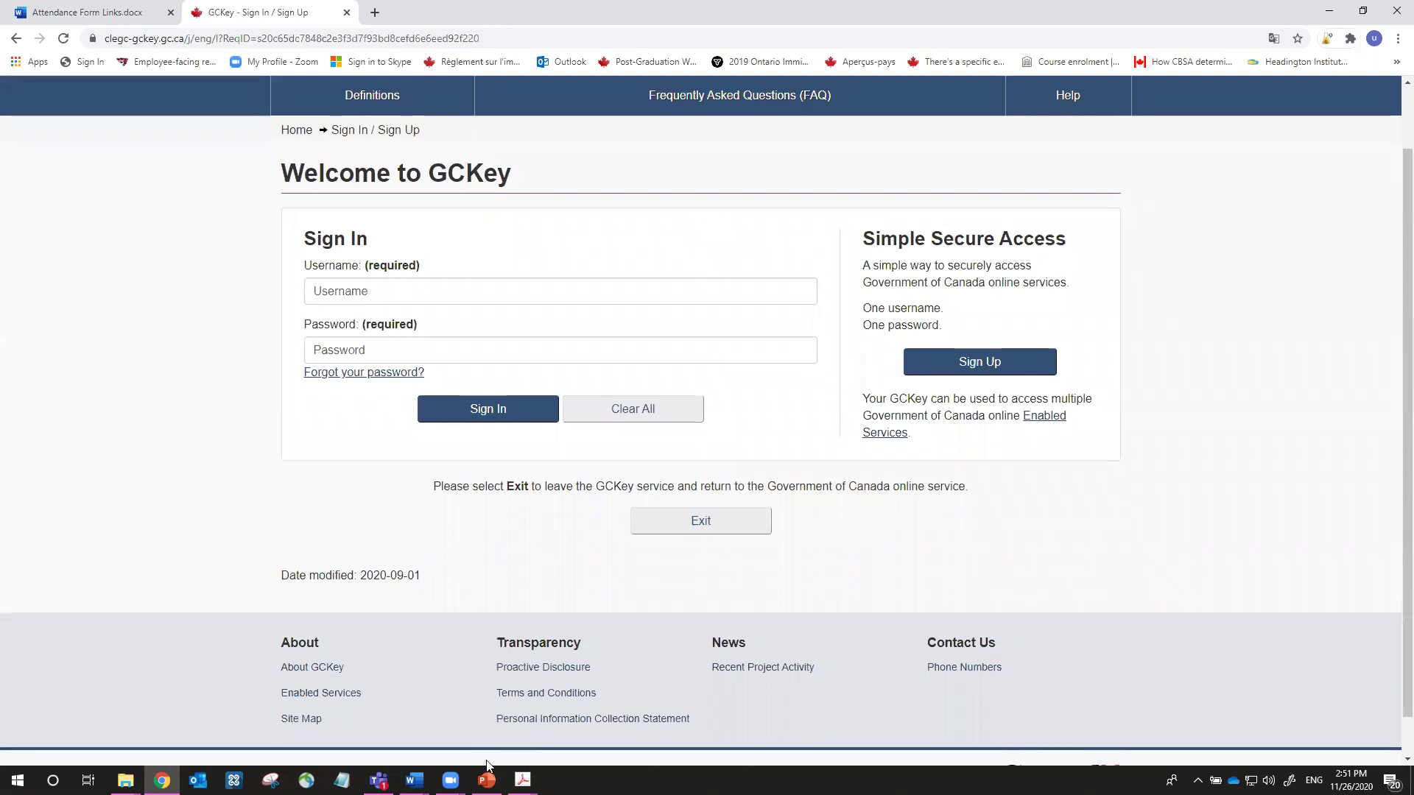
pyautogui.moveTo(414, 781)
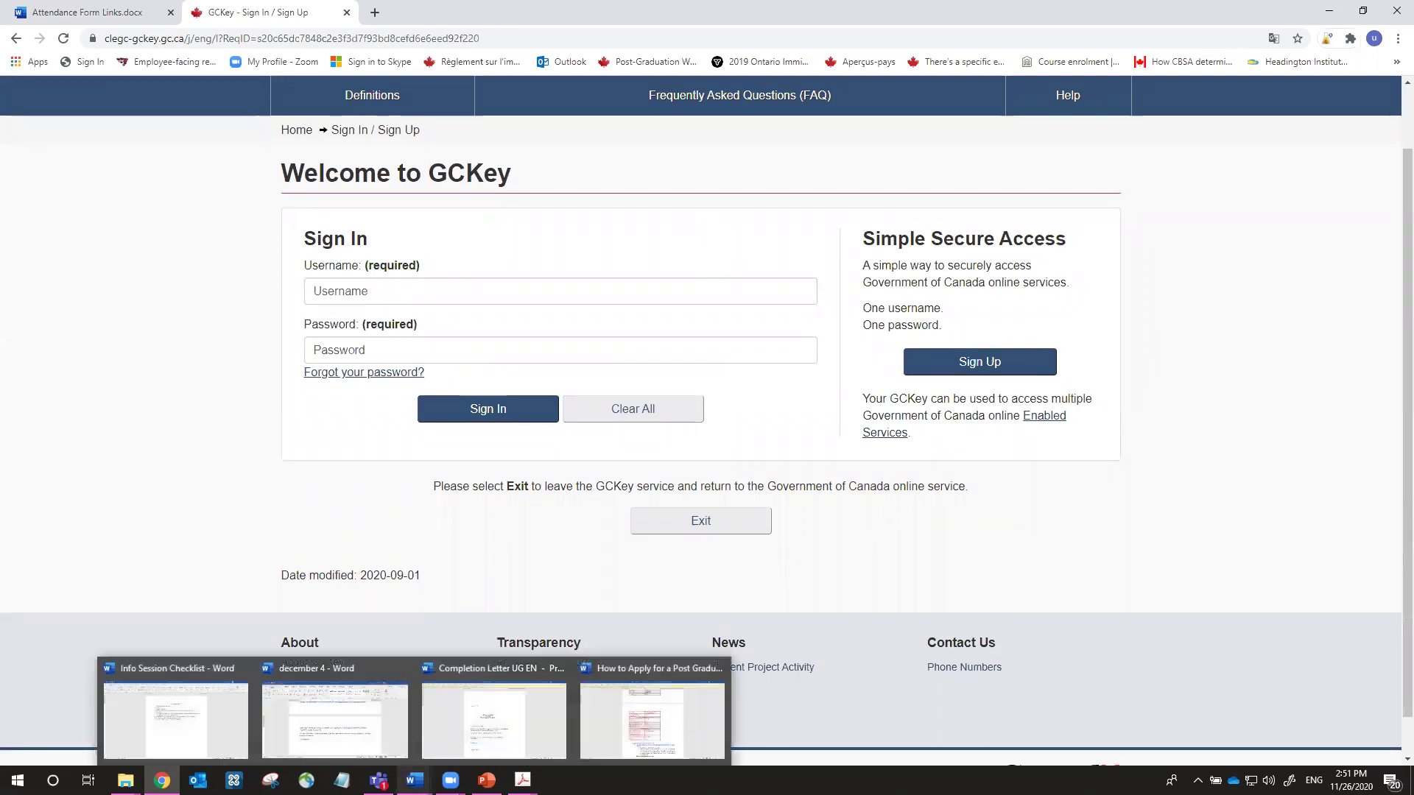
pyautogui.moveTo(648, 700)
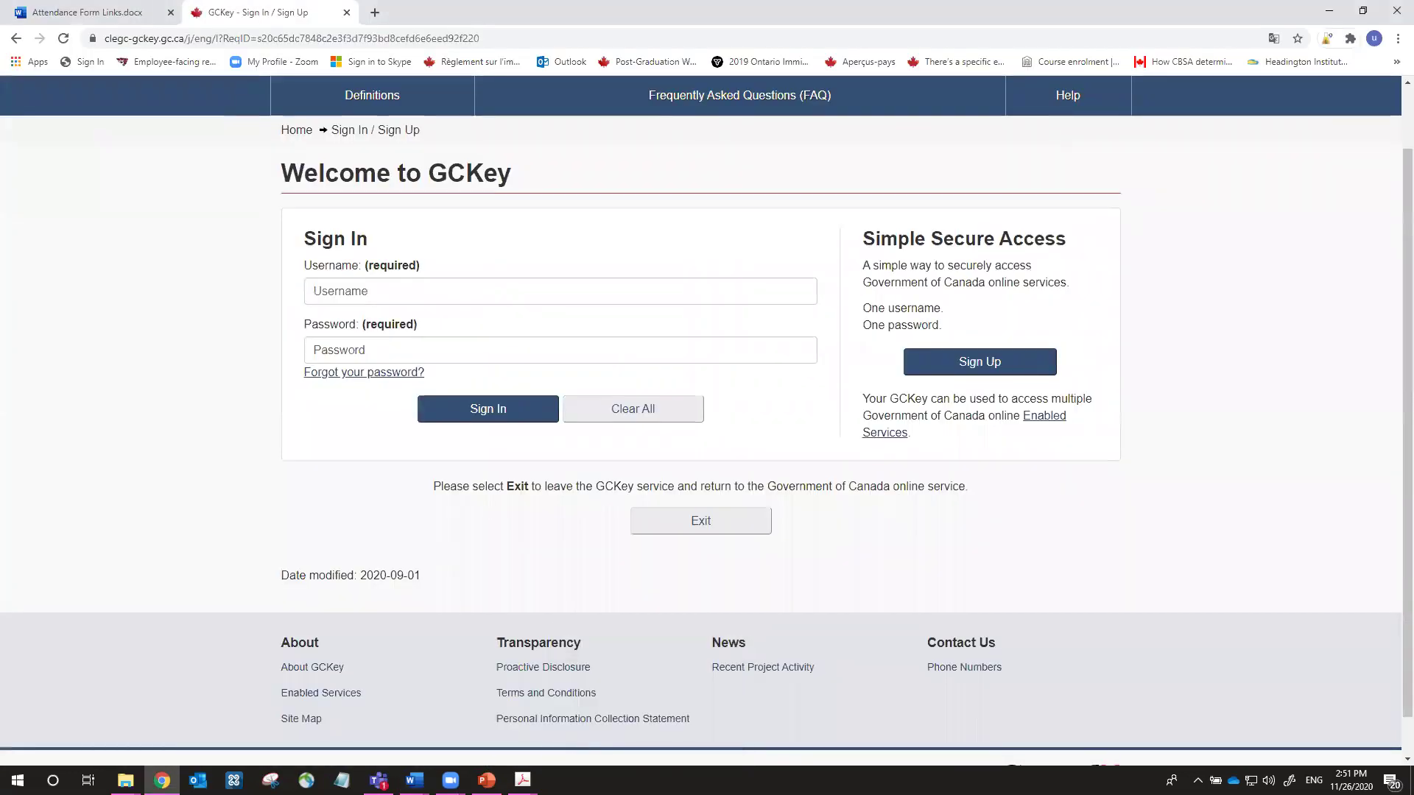
pyautogui.click(605, 728)
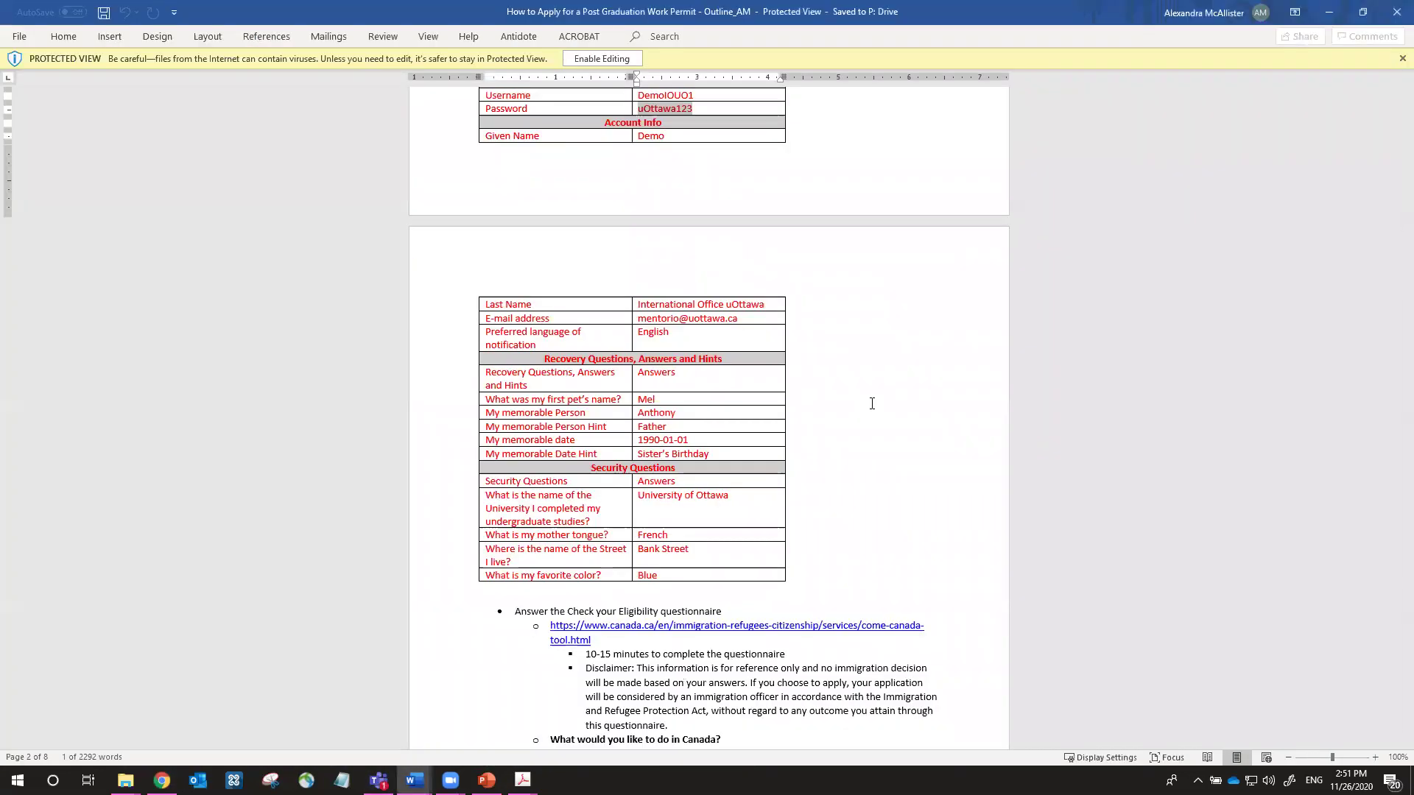
pyautogui.moveTo(872, 12); pyautogui.dragTo(1413, 190)
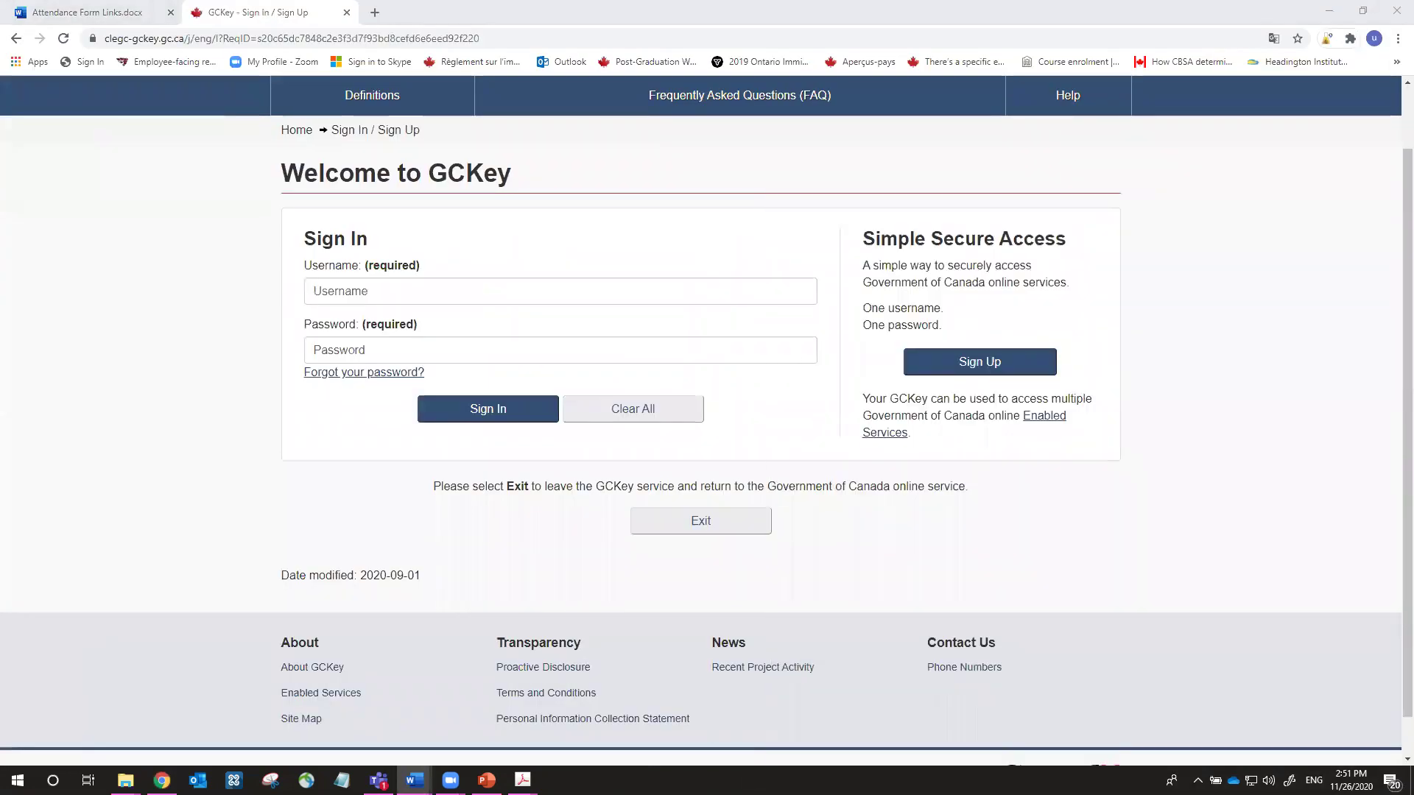
# Enter the demo account's GCKey username and password, fixing one mistyped character
pyautogui.click(395, 288)
pyautogui.write('DemoIOU')
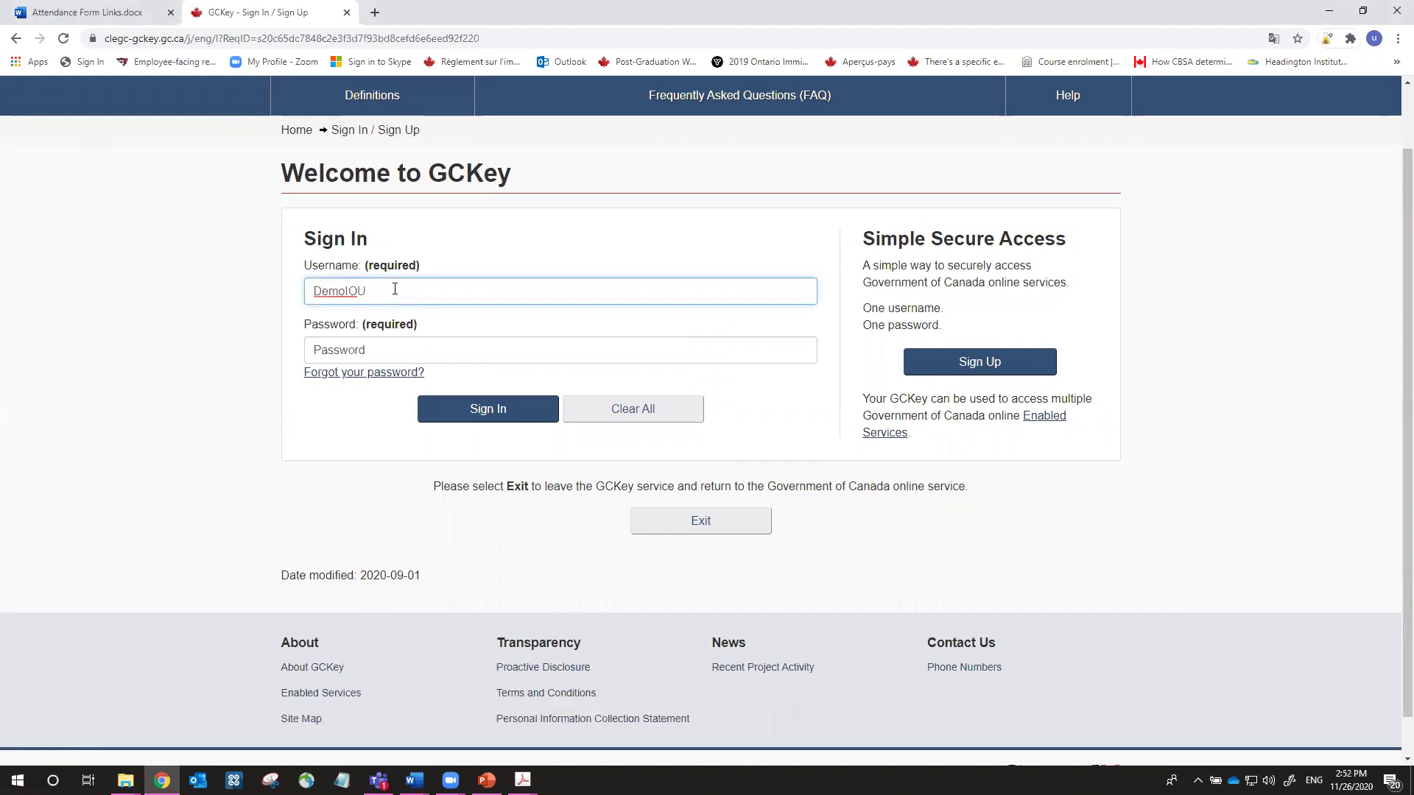
pyautogui.write('01')
pyautogui.click(358, 346)
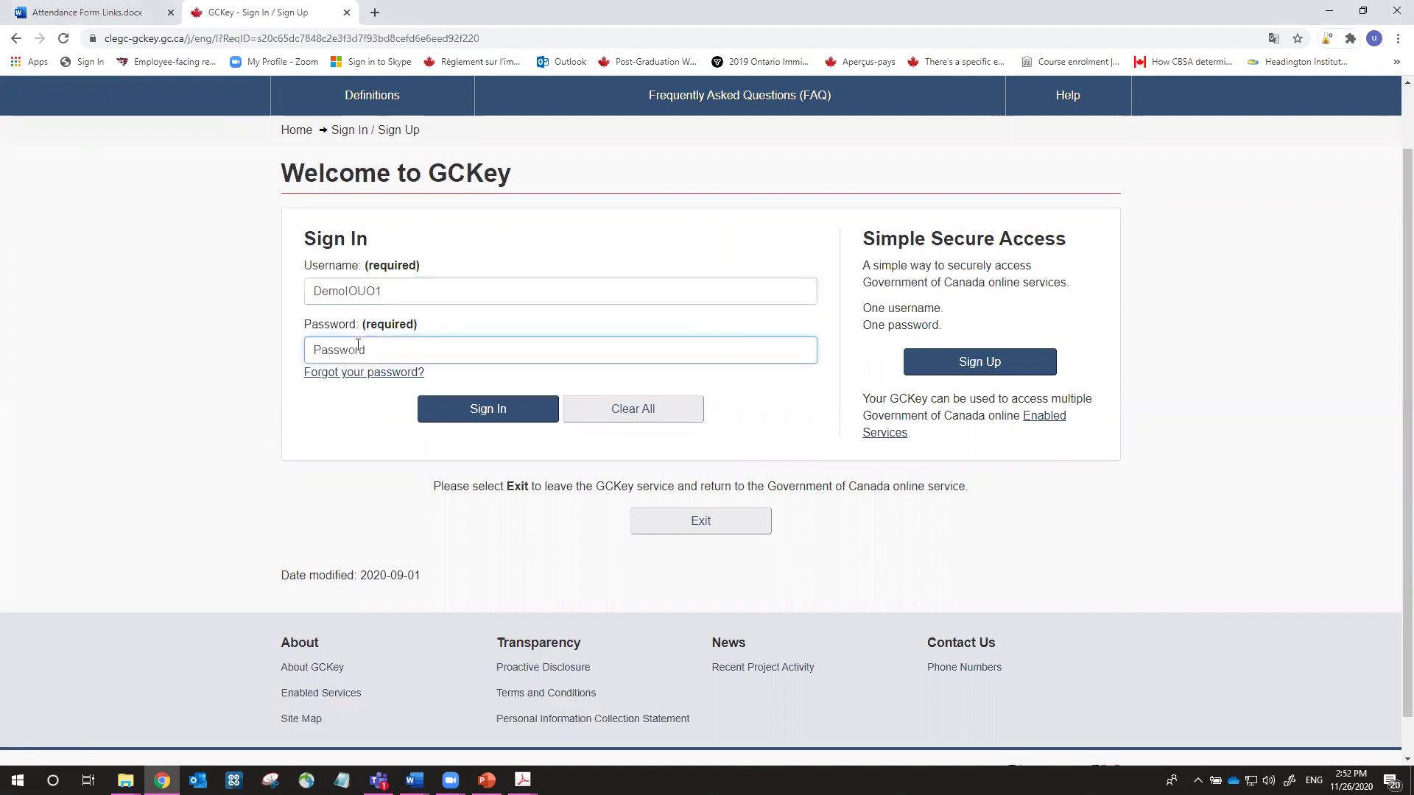
pyautogui.write('•••')
pyautogui.press('BackSpace')
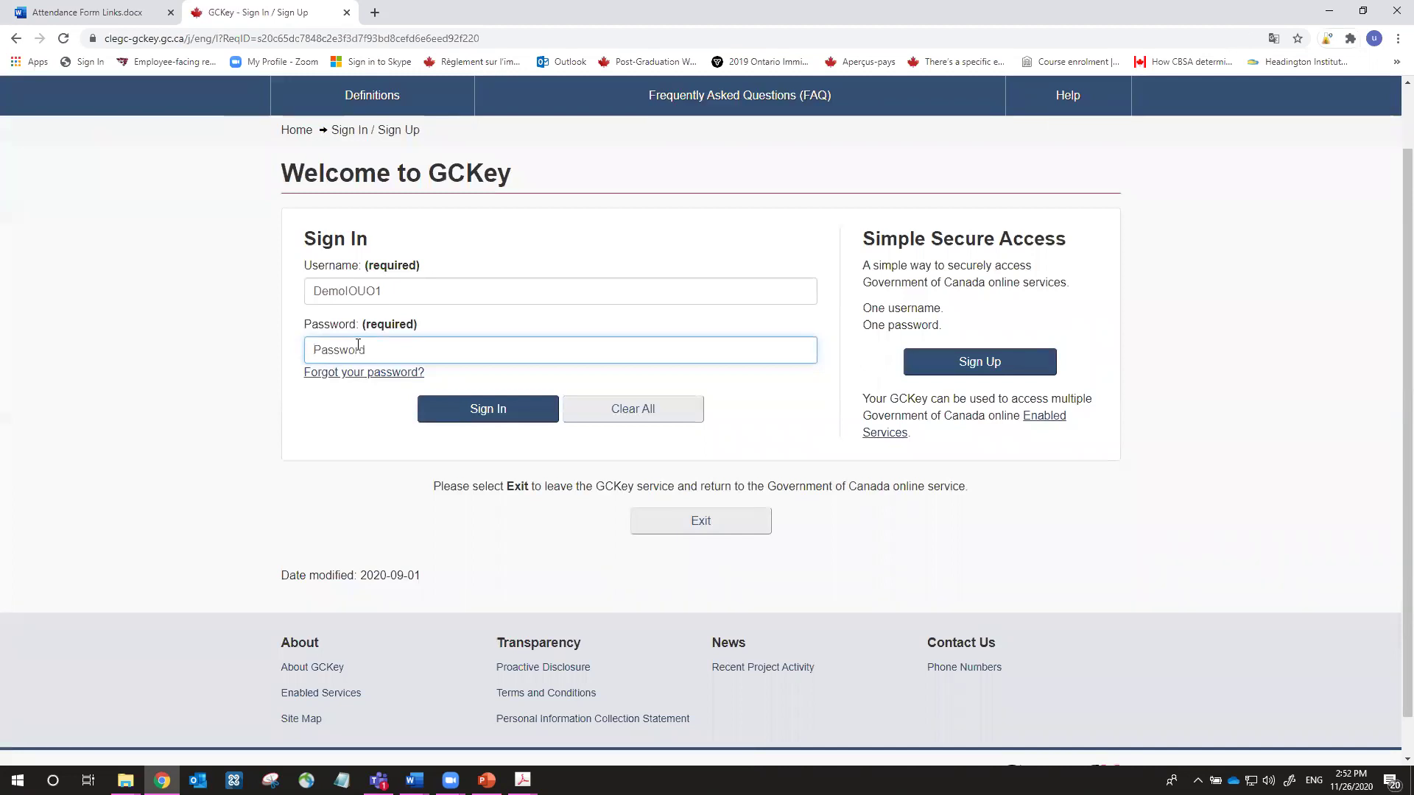
pyautogui.write('•••••••')
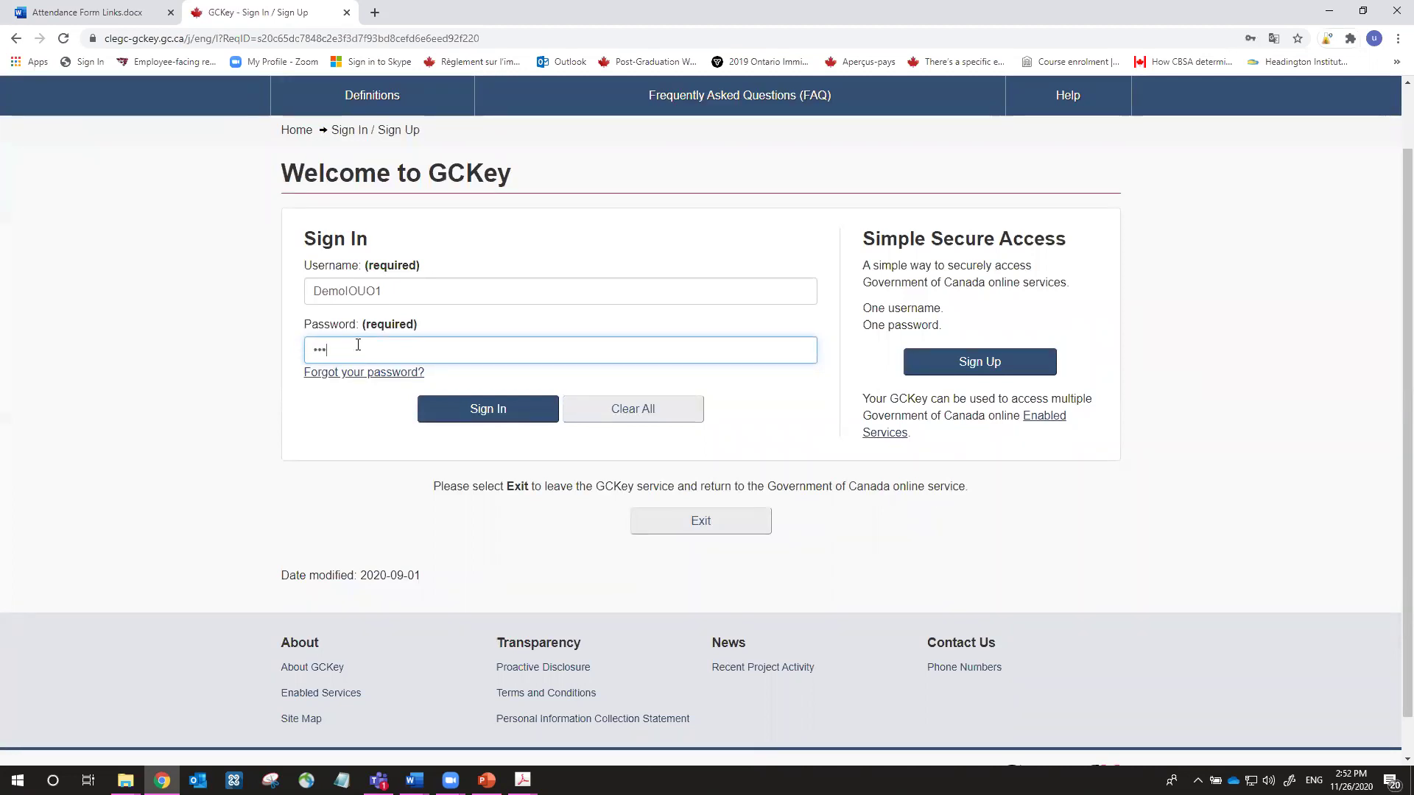
pyautogui.write('••')
# Submit the GCKey credentials and continue from the Welcome page back to IRCC
pyautogui.click(455, 411)
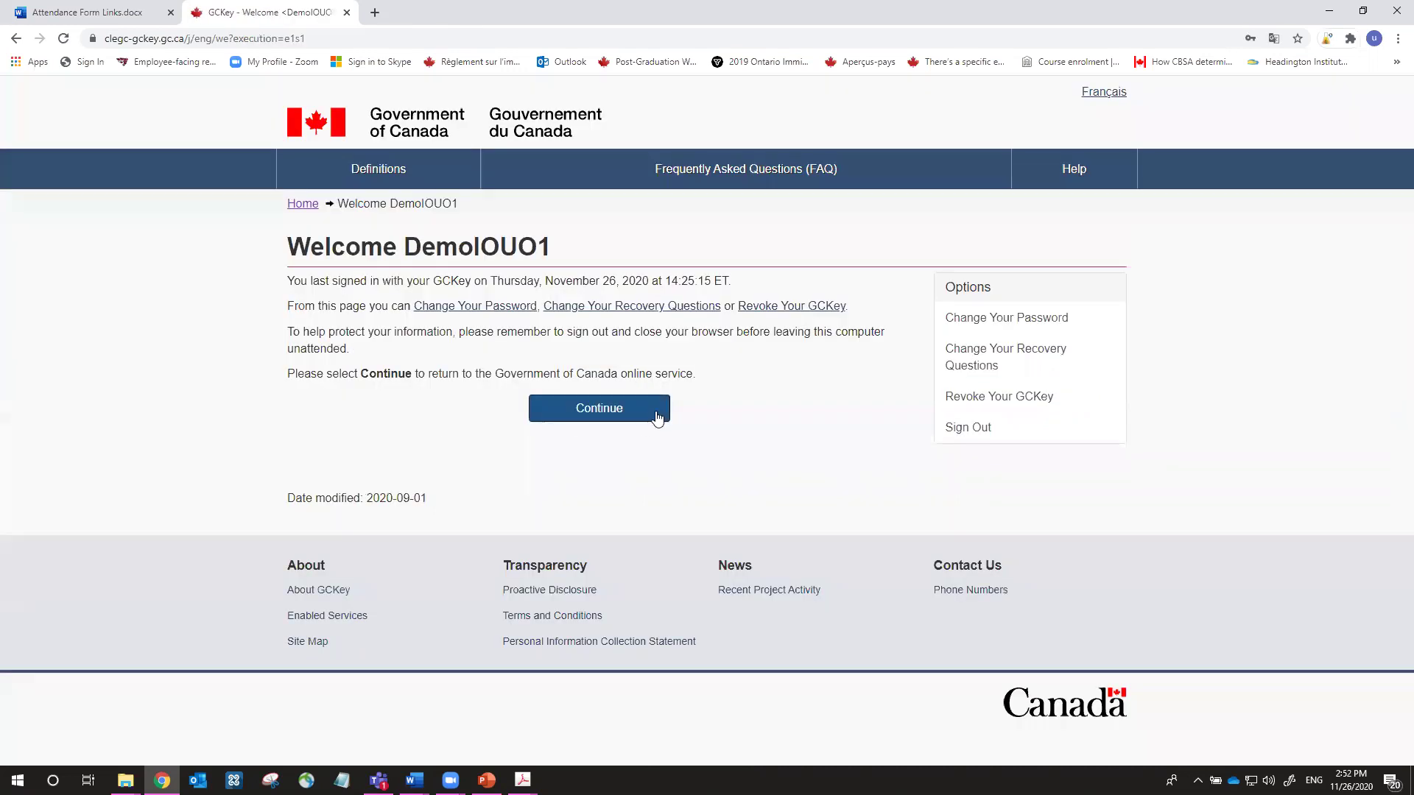
pyautogui.click(655, 416)
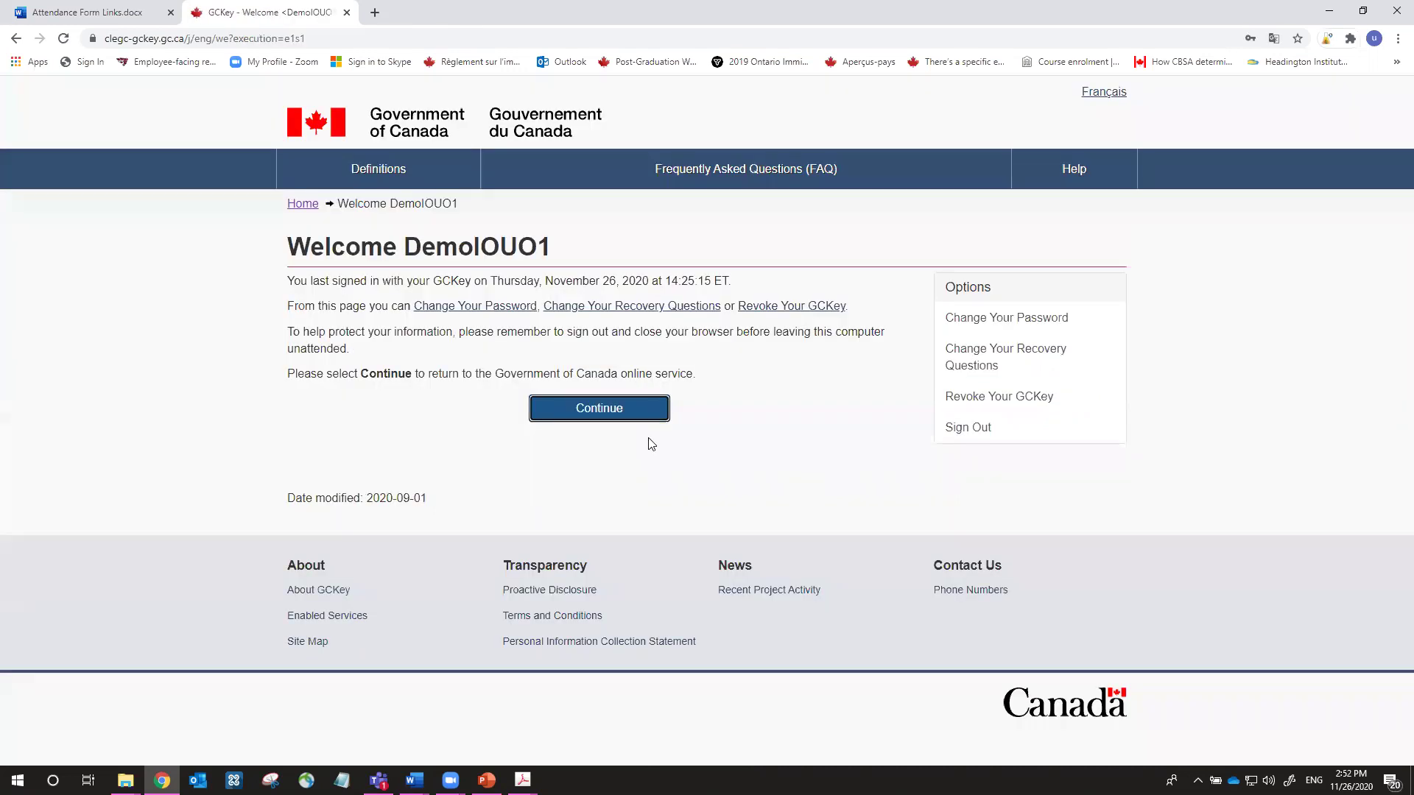
pyautogui.moveTo(415, 780)
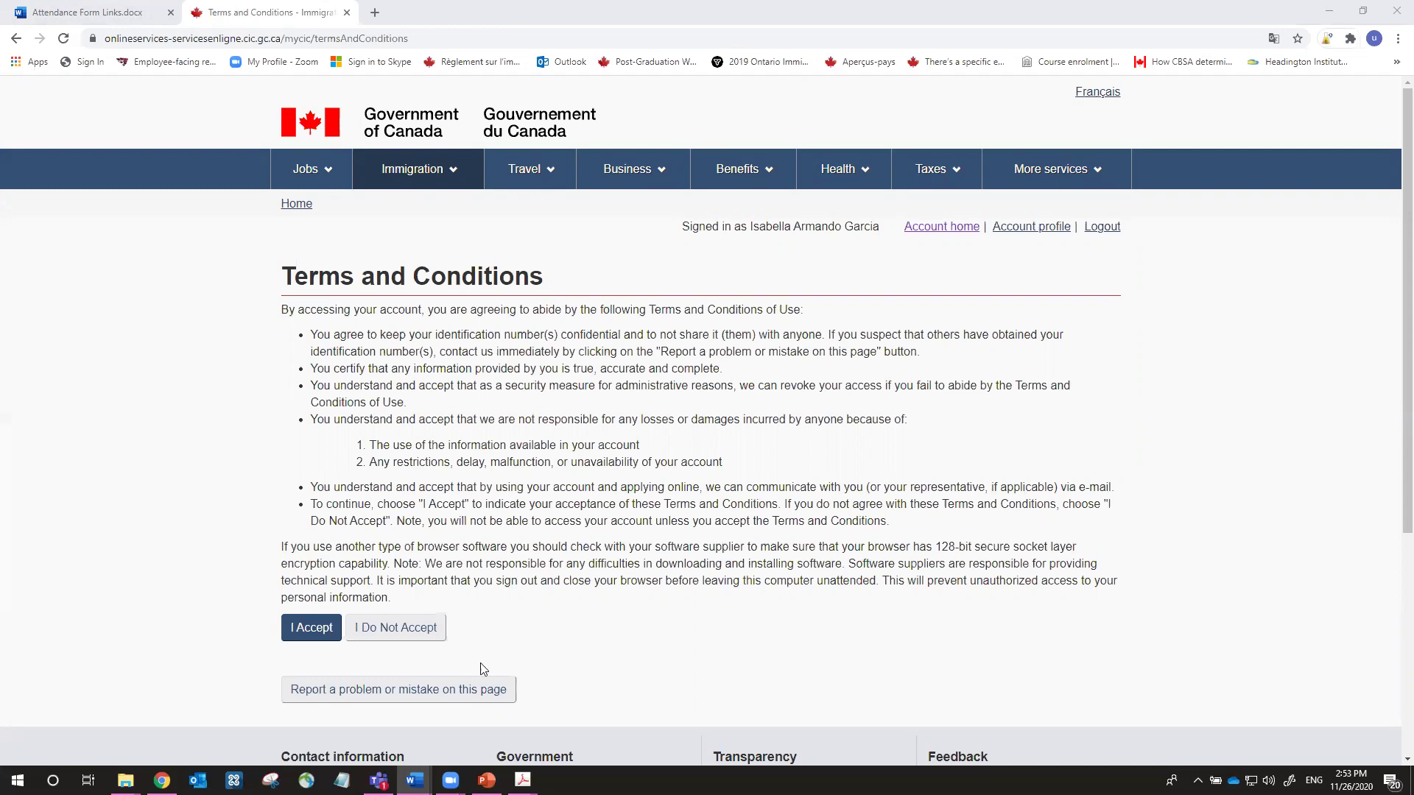
# Accept the account terms and conditions to reach the security question
pyautogui.click(320, 634)
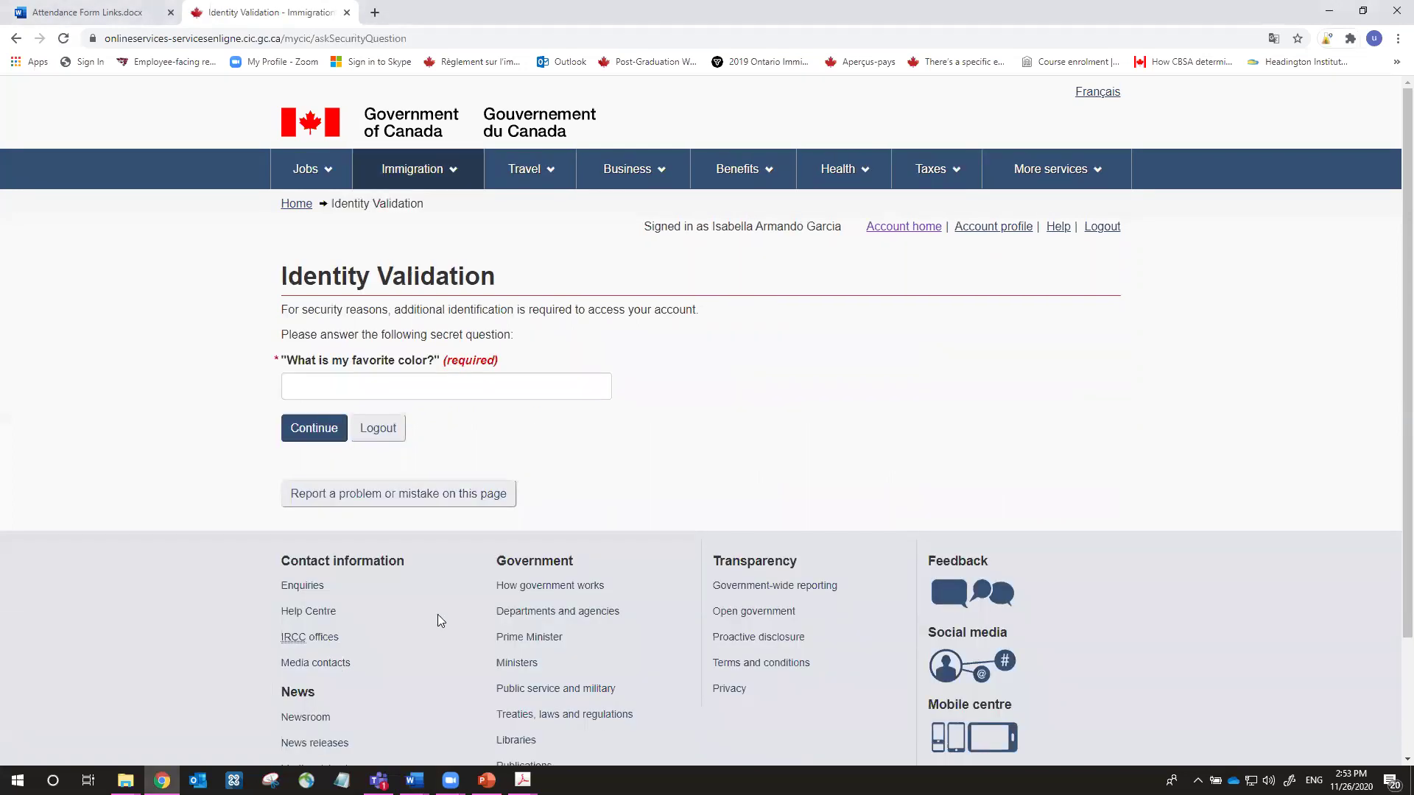
pyautogui.click(451, 383)
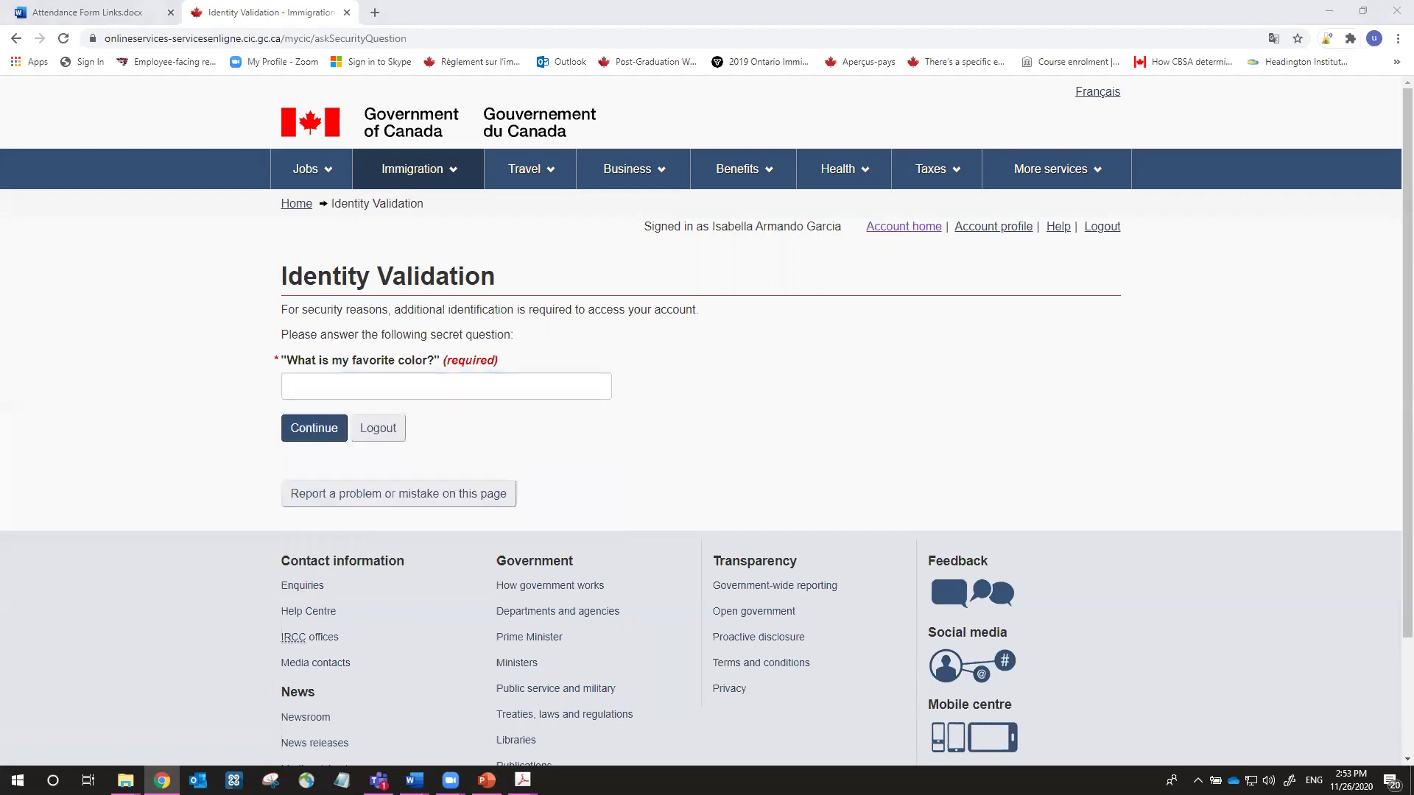
pyautogui.press('super+d')
pyautogui.hotkey('alt', 'Tab')
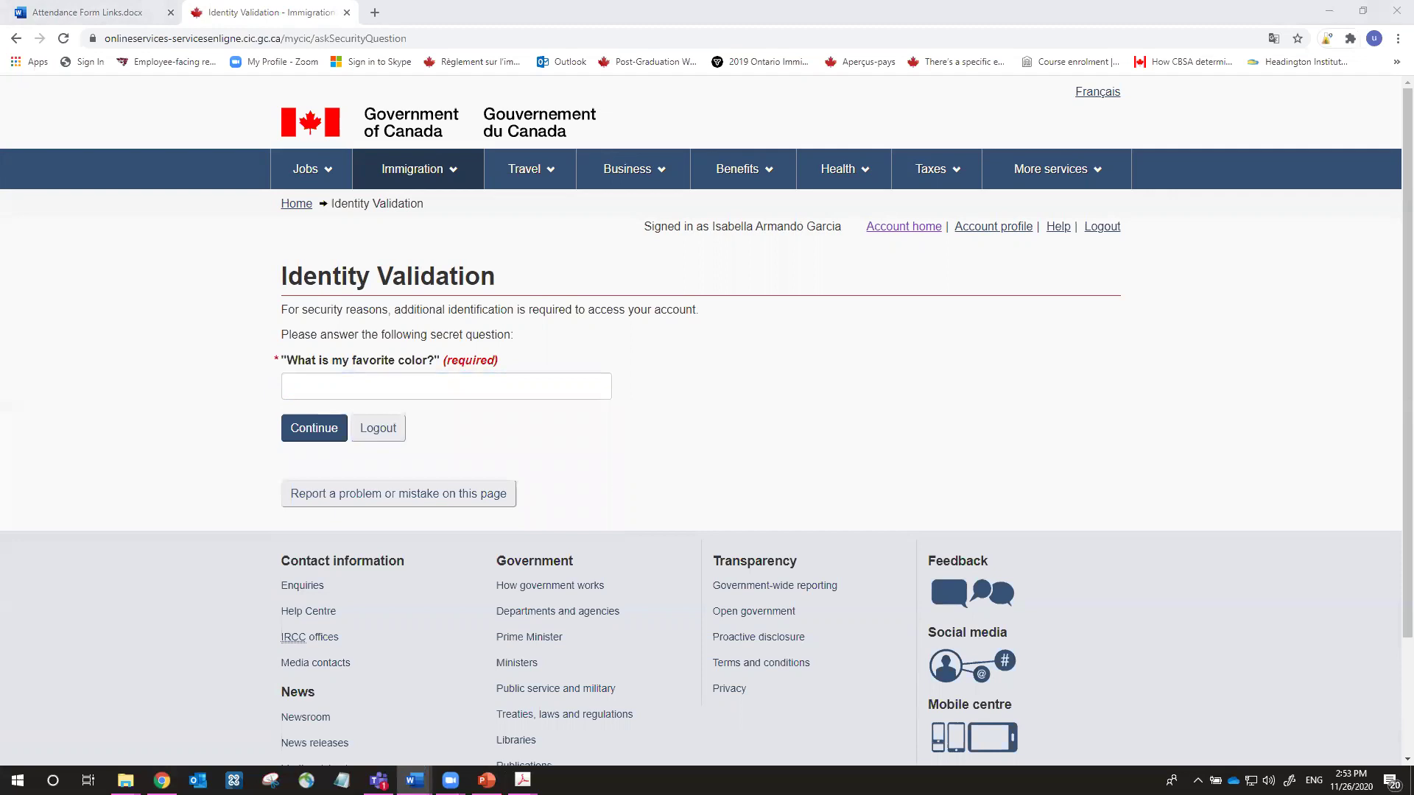
# Answer the favourite-colour security question, retrying after the first answer is rejected
pyautogui.click(396, 391)
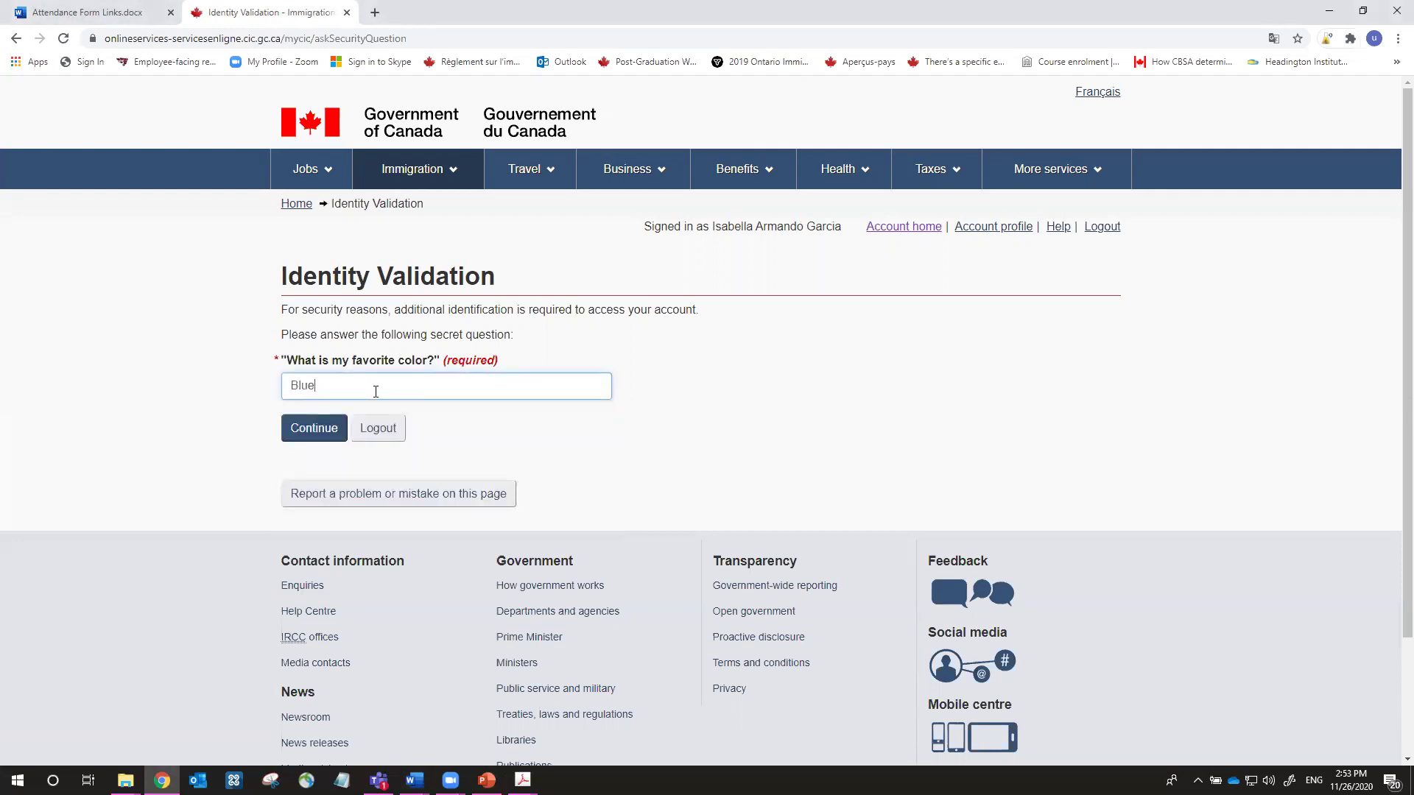
pyautogui.click(327, 429)
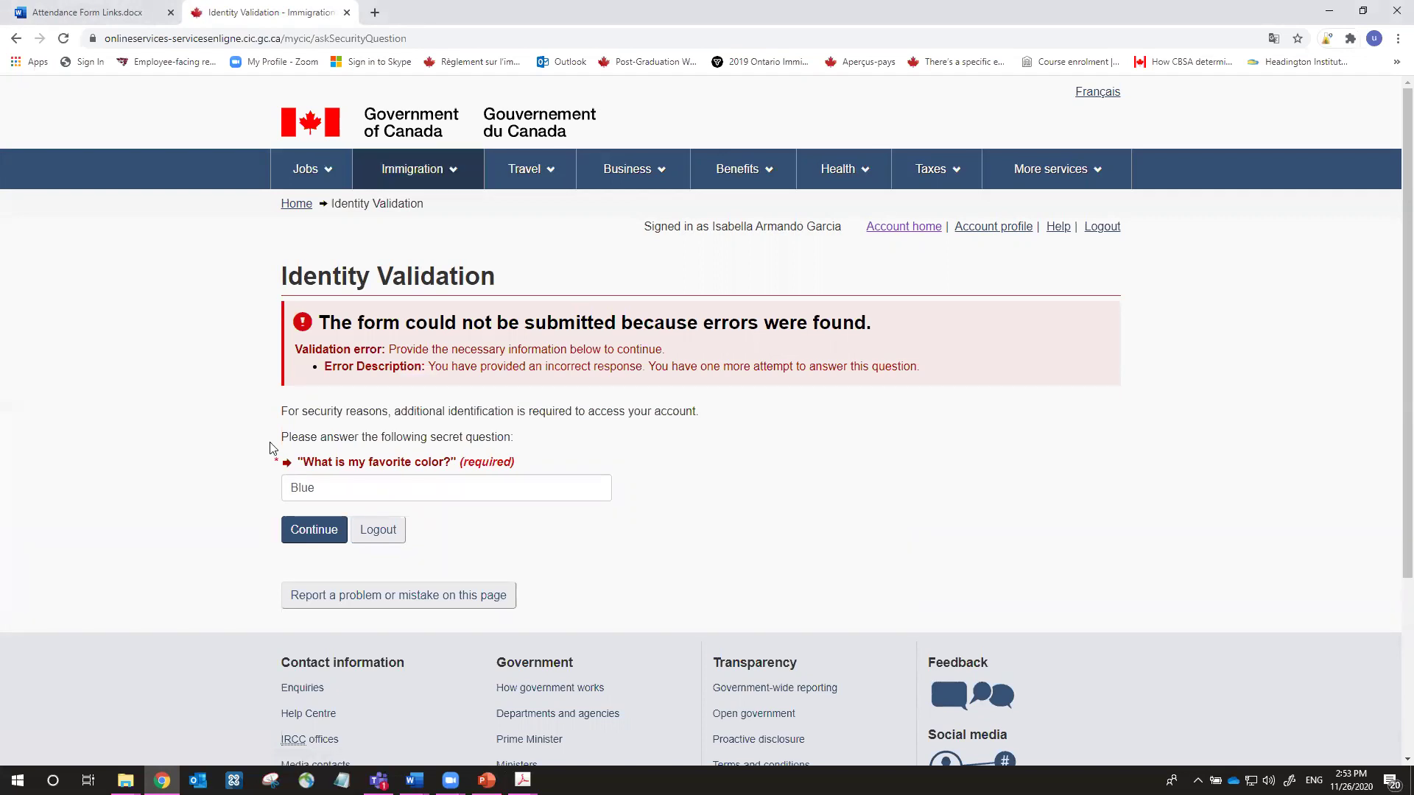
pyautogui.moveTo(342, 489); pyautogui.dragTo(190, 489)
pyautogui.press('Return')
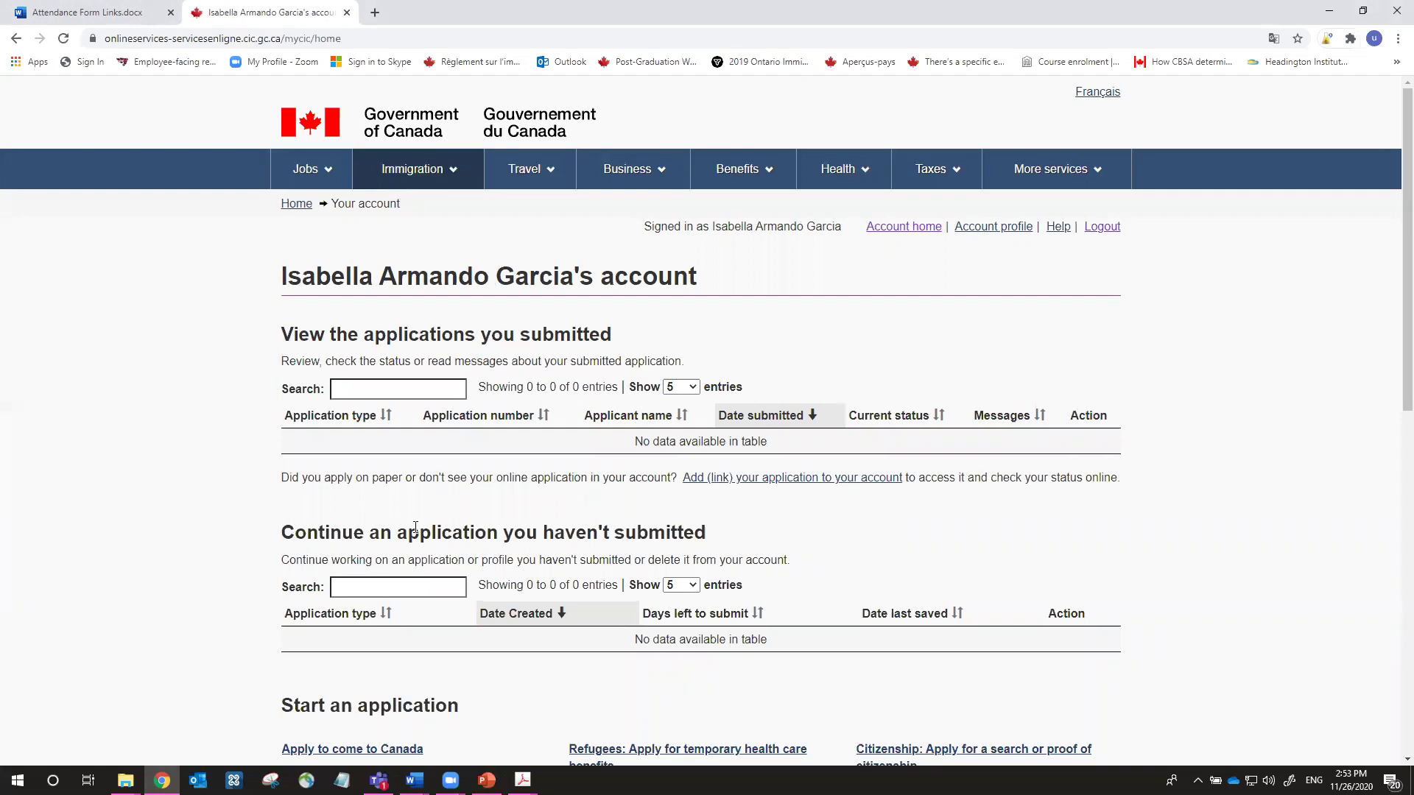
# From the personal checklist, start the no-reference-code questions for a visitor visa, study or work permit
pyautogui.scroll(-2, 543, 619)
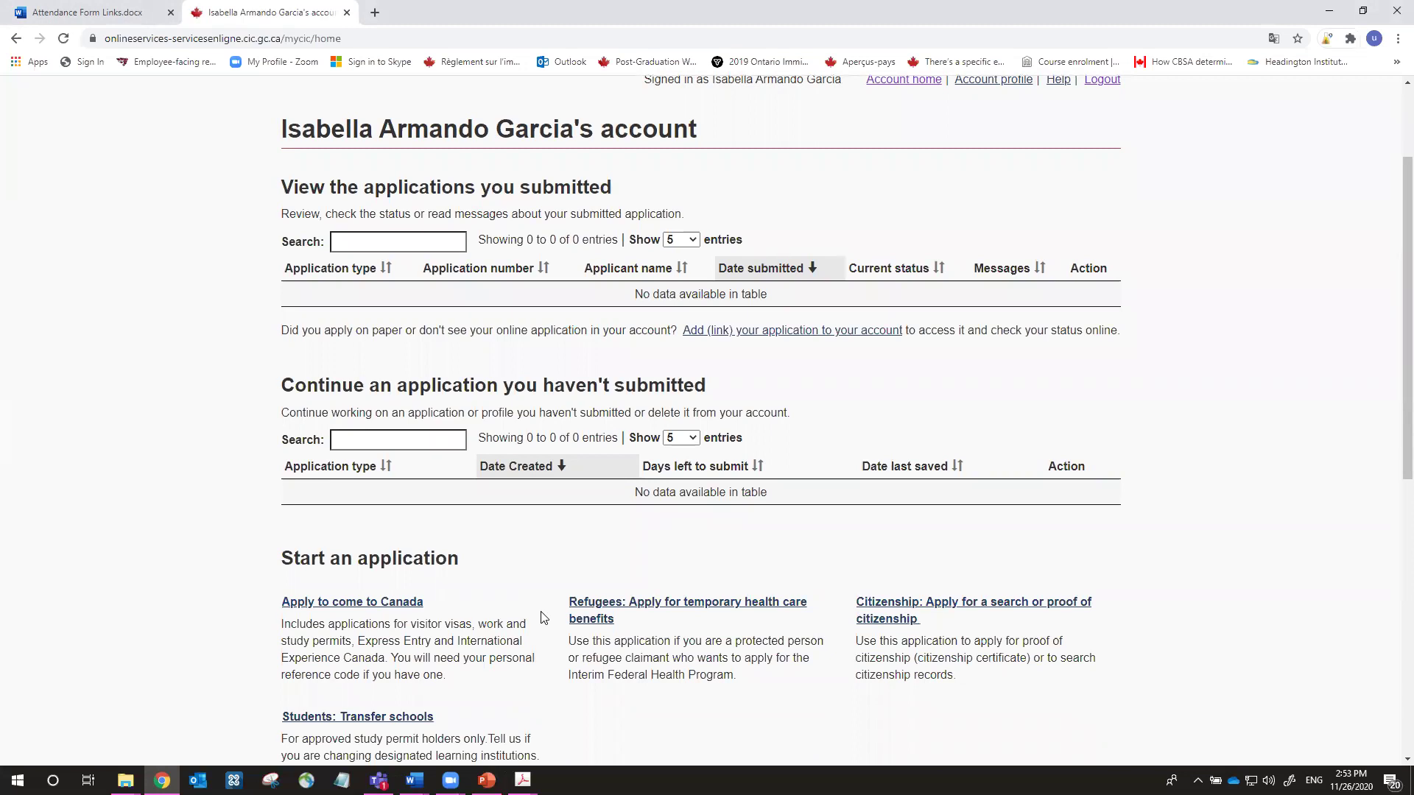
pyautogui.scroll(-1, 454, 613)
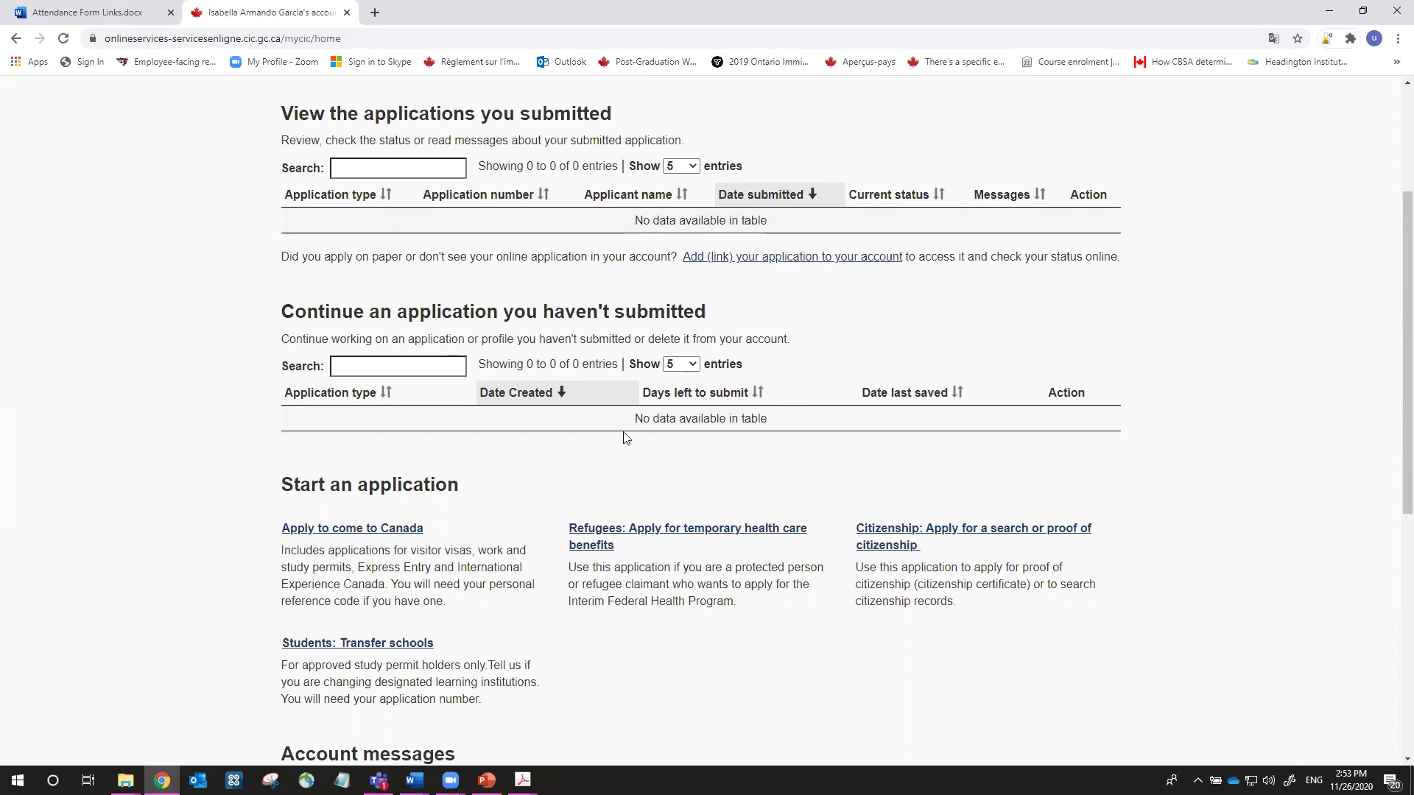
pyautogui.scroll(-2, 694, 424)
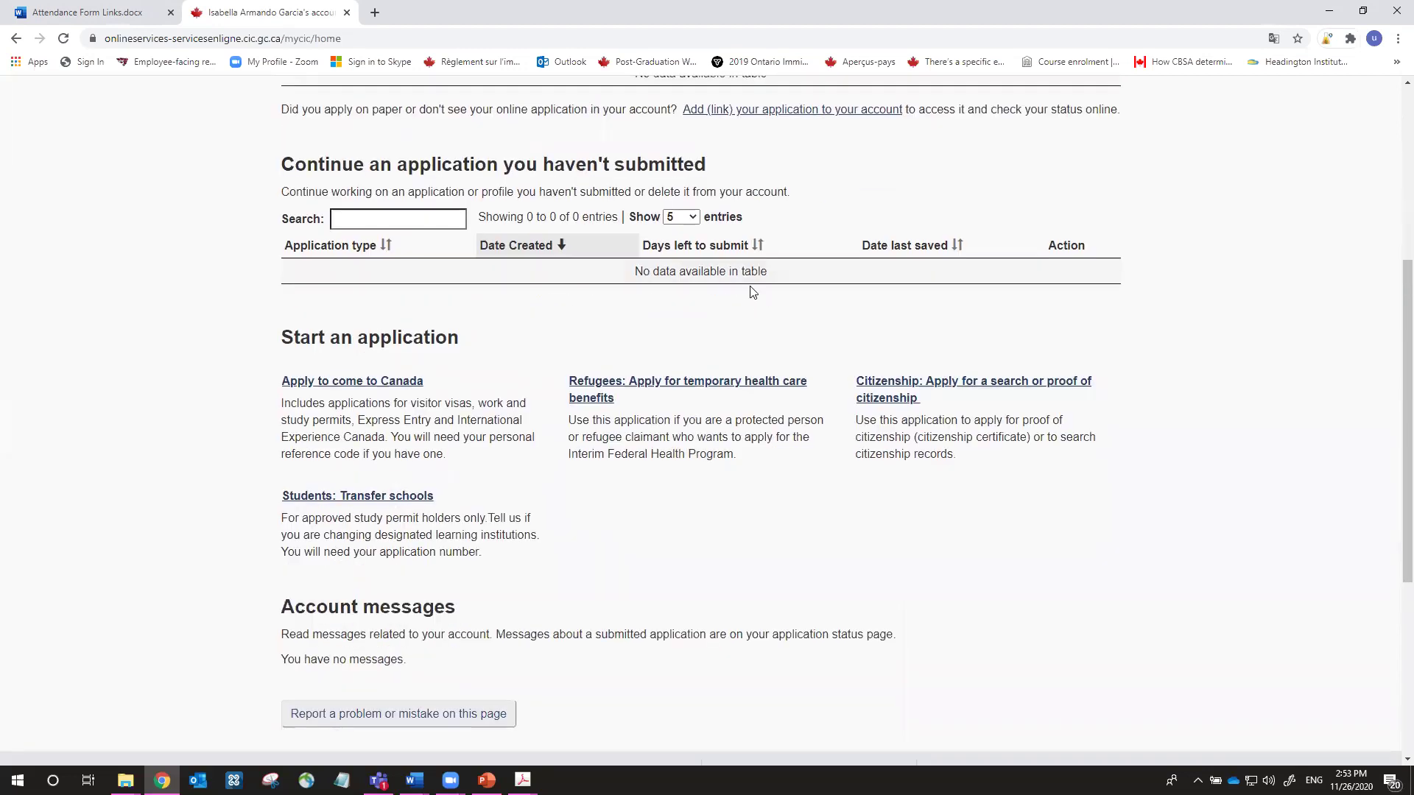
pyautogui.scroll(-2, 701, 286)
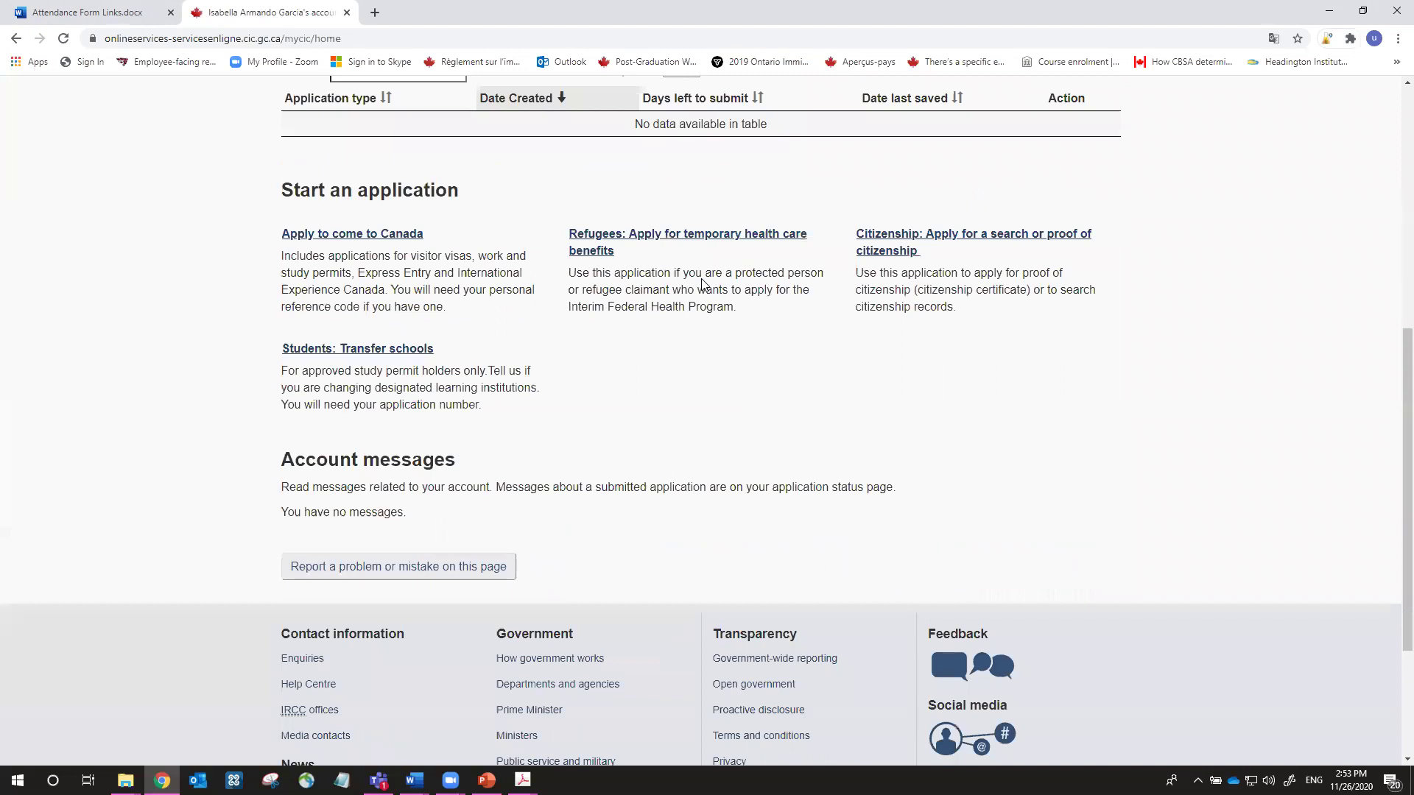
pyautogui.click(328, 237)
pyautogui.scroll(-4, 400, 287)
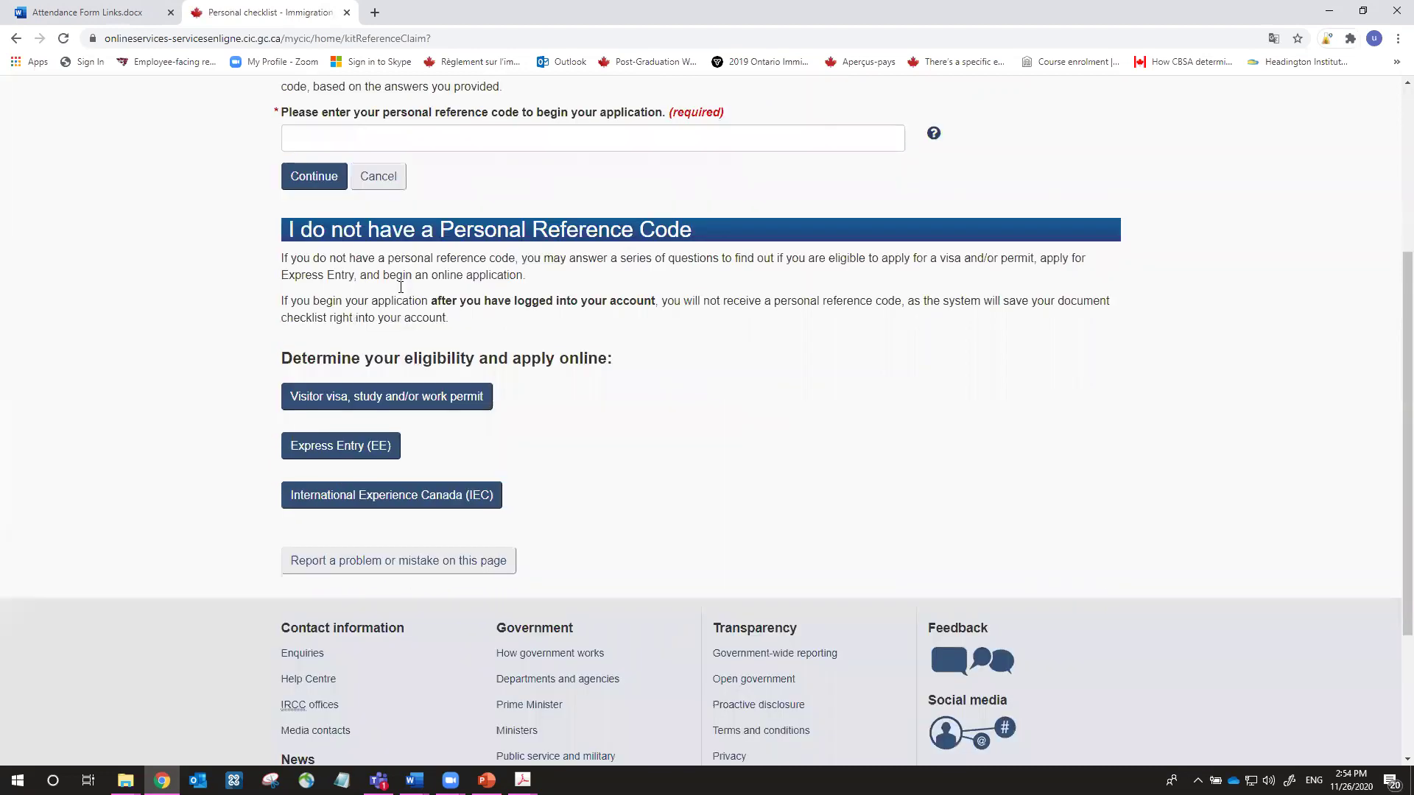
pyautogui.scroll(1, 546, 478)
pyautogui.scroll(-1, 442, 442)
pyautogui.click(472, 409)
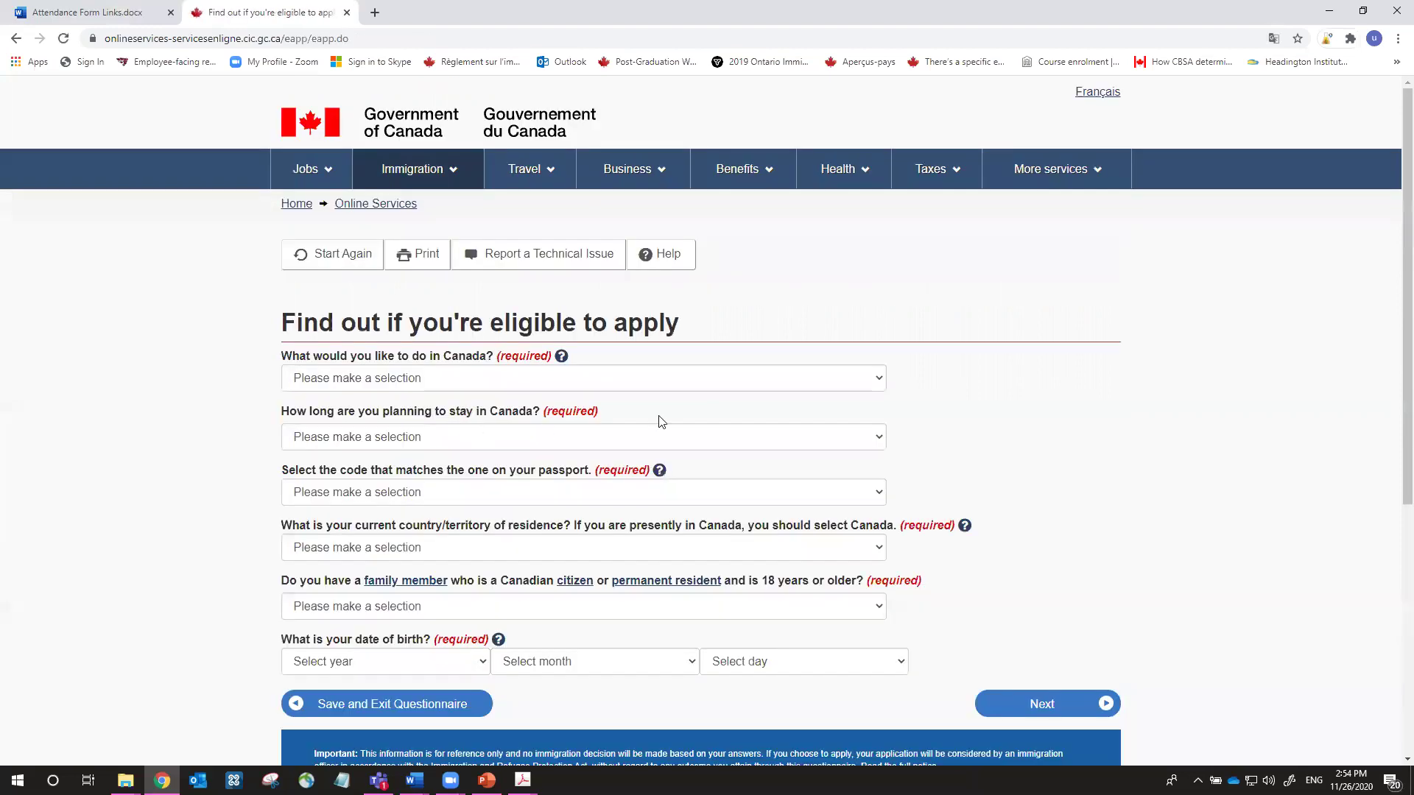
# Choose Work, staying temporarily more than 6 months, and ARG (Argentina) passport
pyautogui.scroll(-3, 663, 424)
pyautogui.click(796, 155)
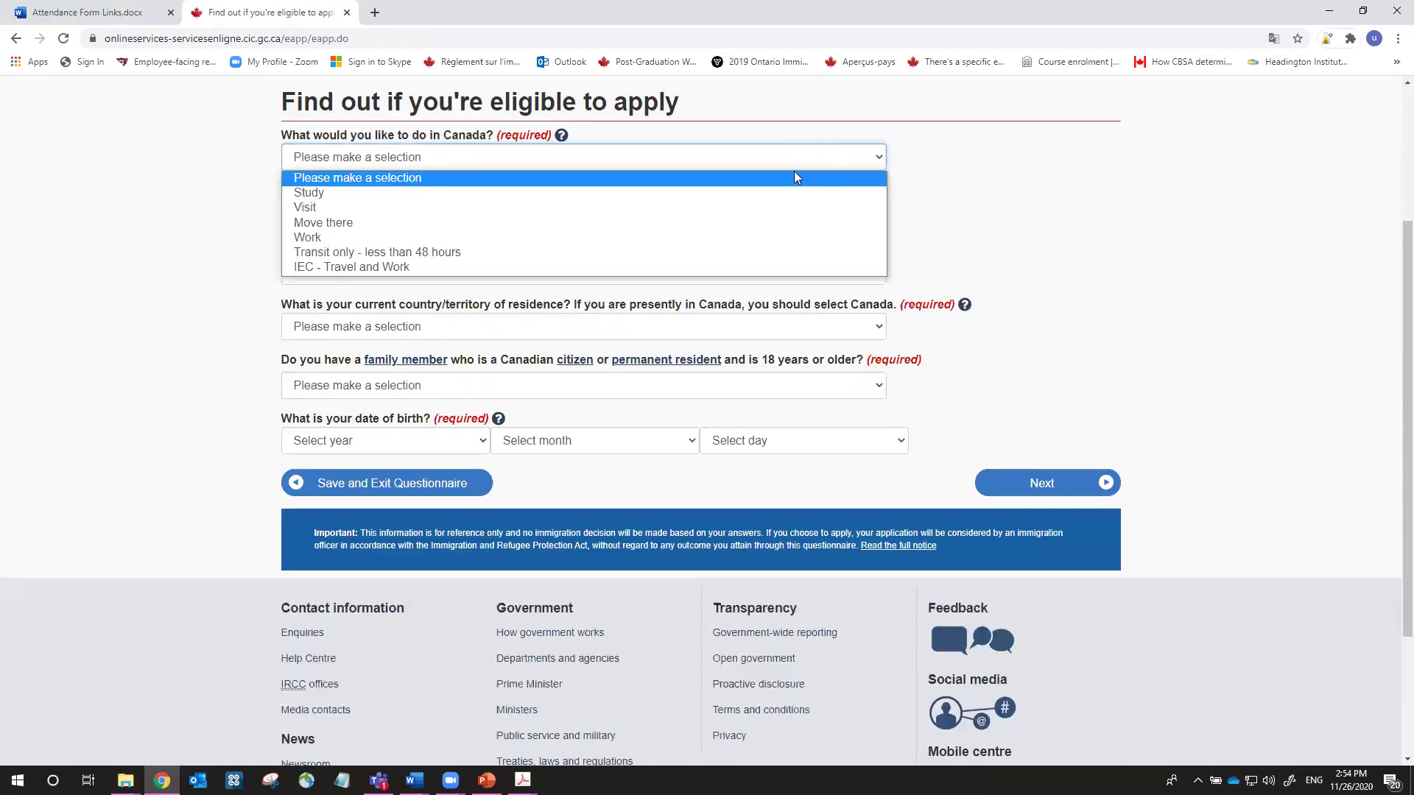
pyautogui.click(780, 235)
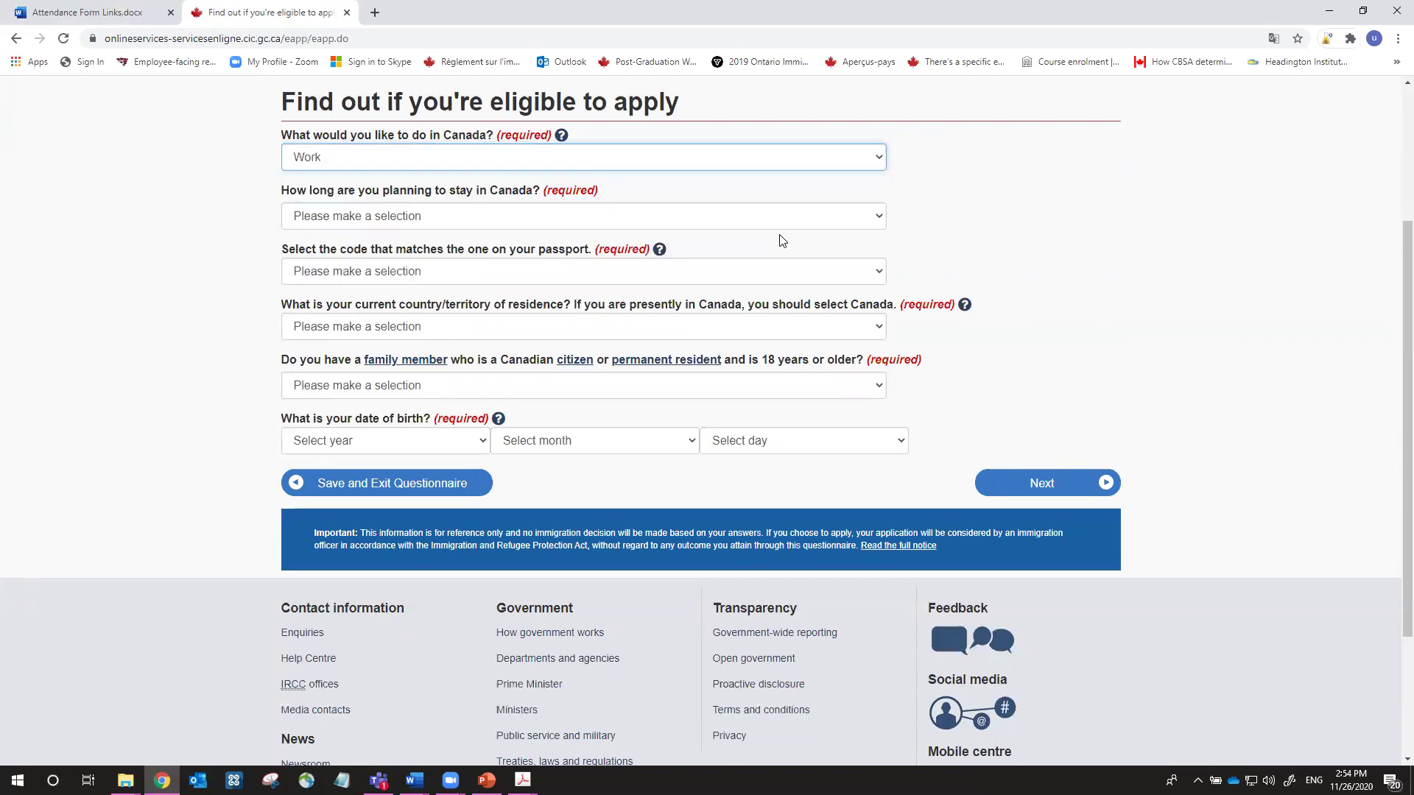
pyautogui.click(619, 219)
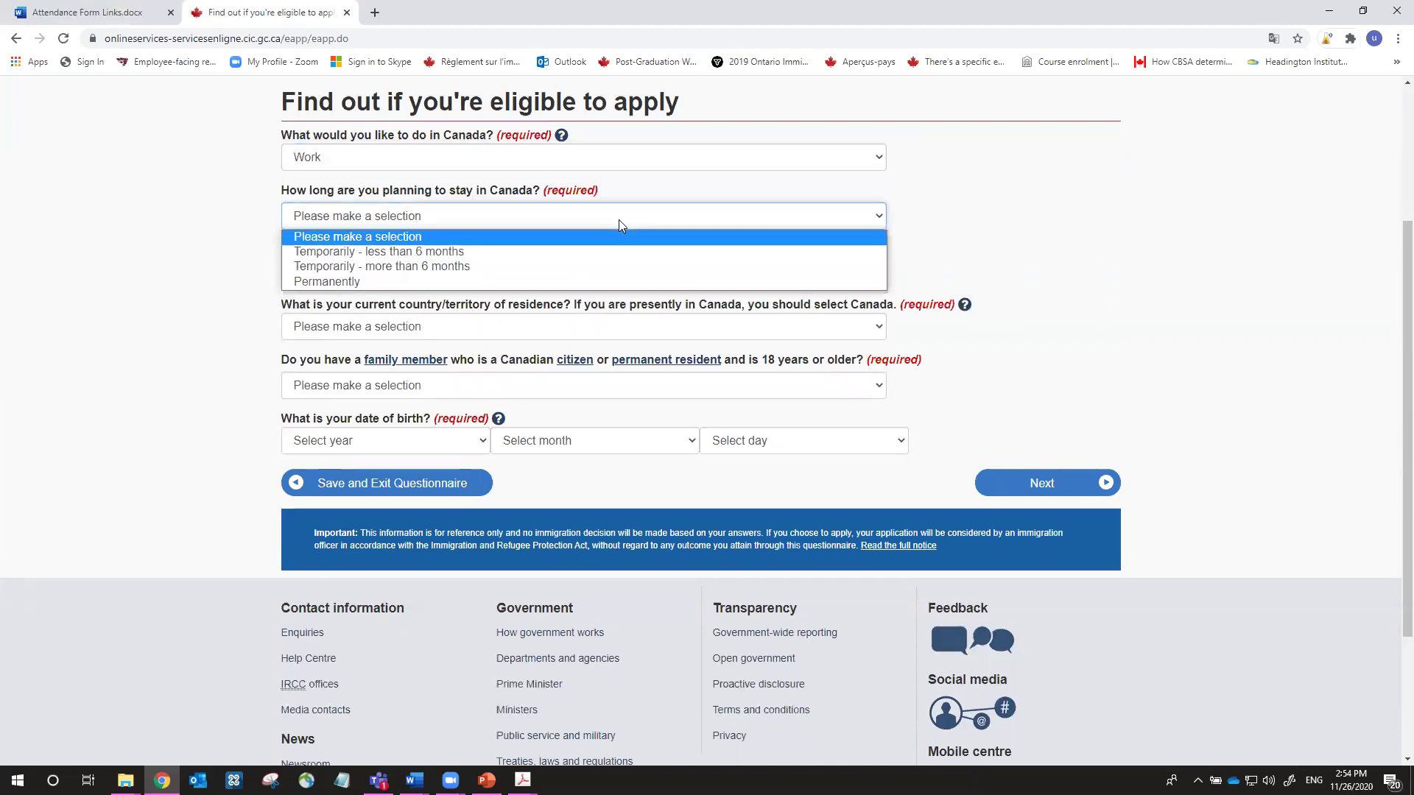
pyautogui.click(595, 269)
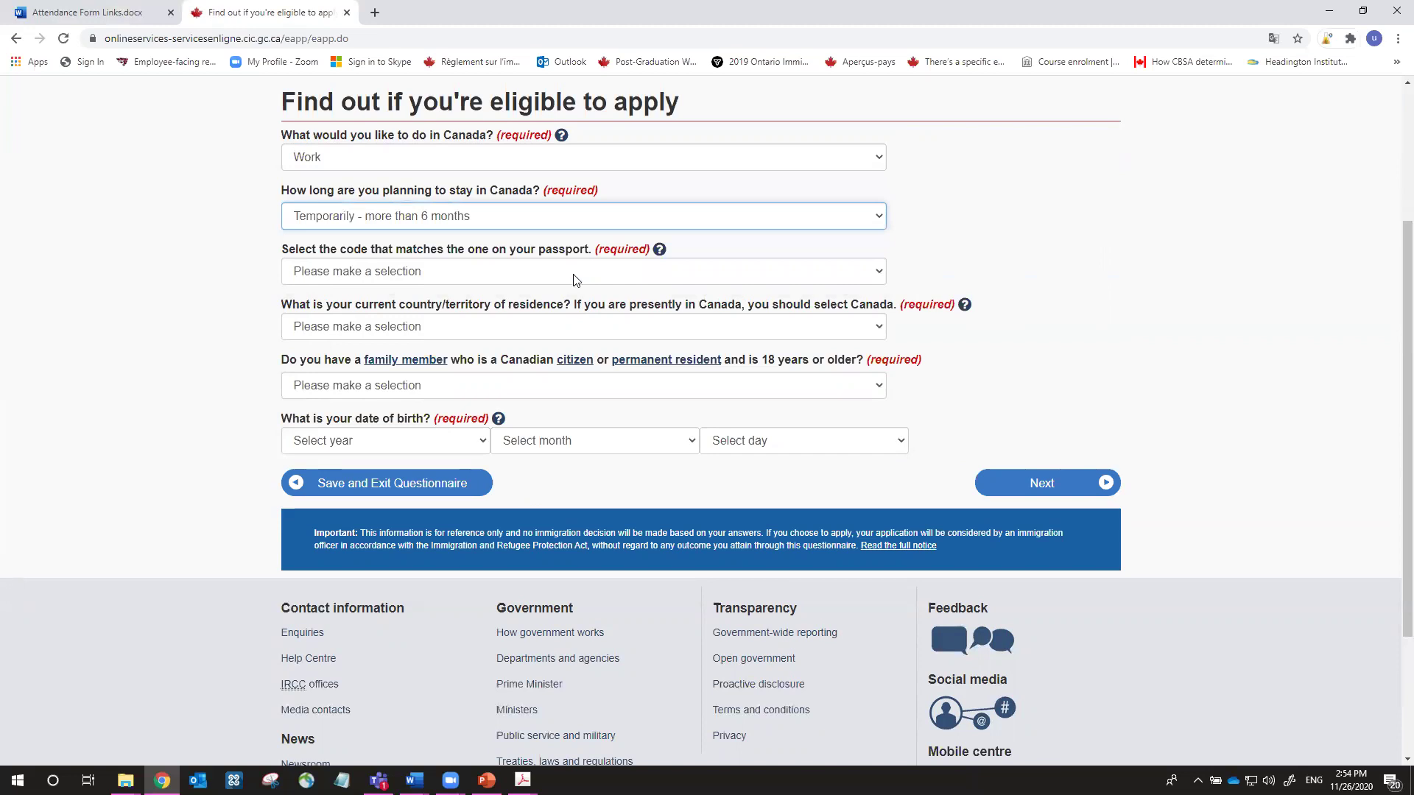
pyautogui.click(531, 283)
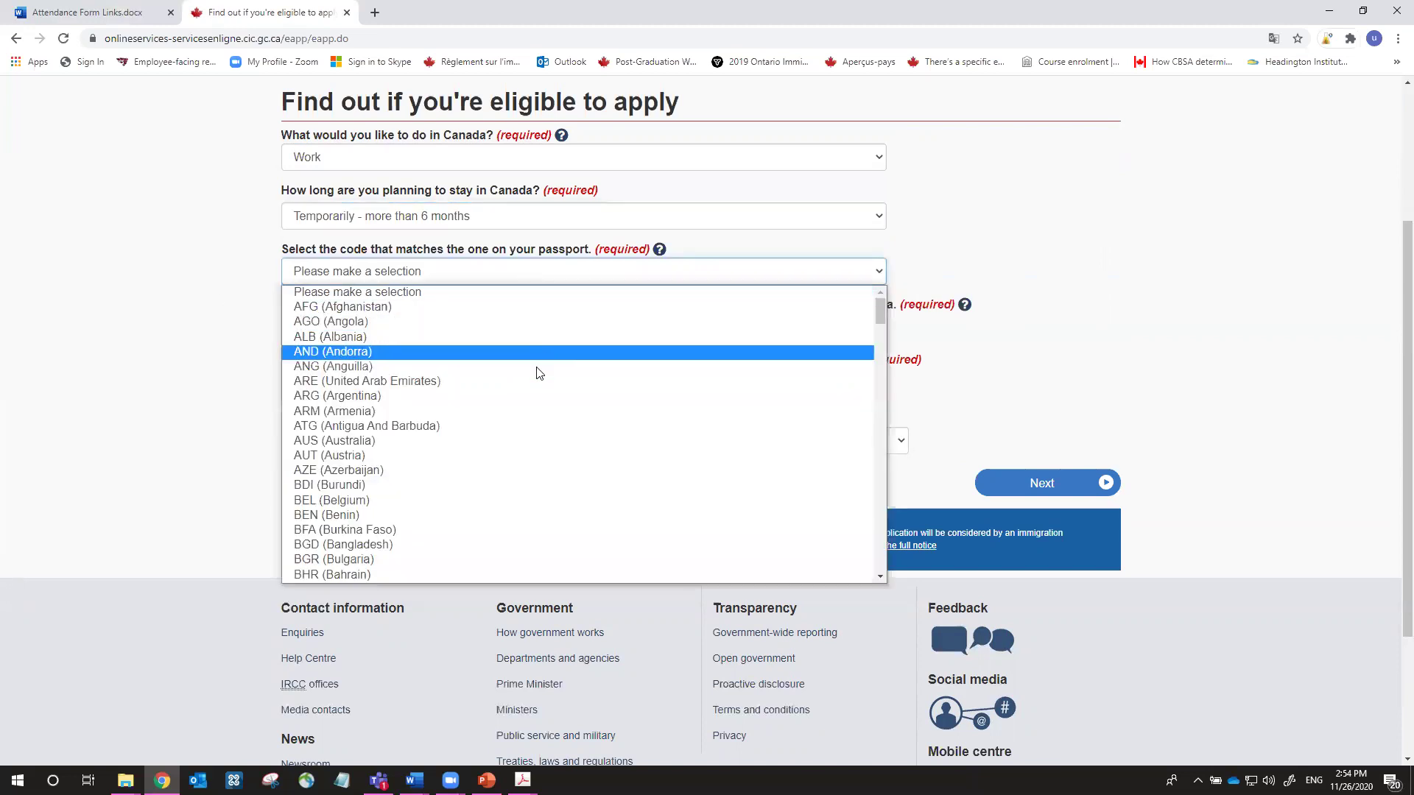
pyautogui.click(539, 391)
# Set country of residence to Canada and answer No to a Canadian family member
pyautogui.scroll(-3, 1095, 306)
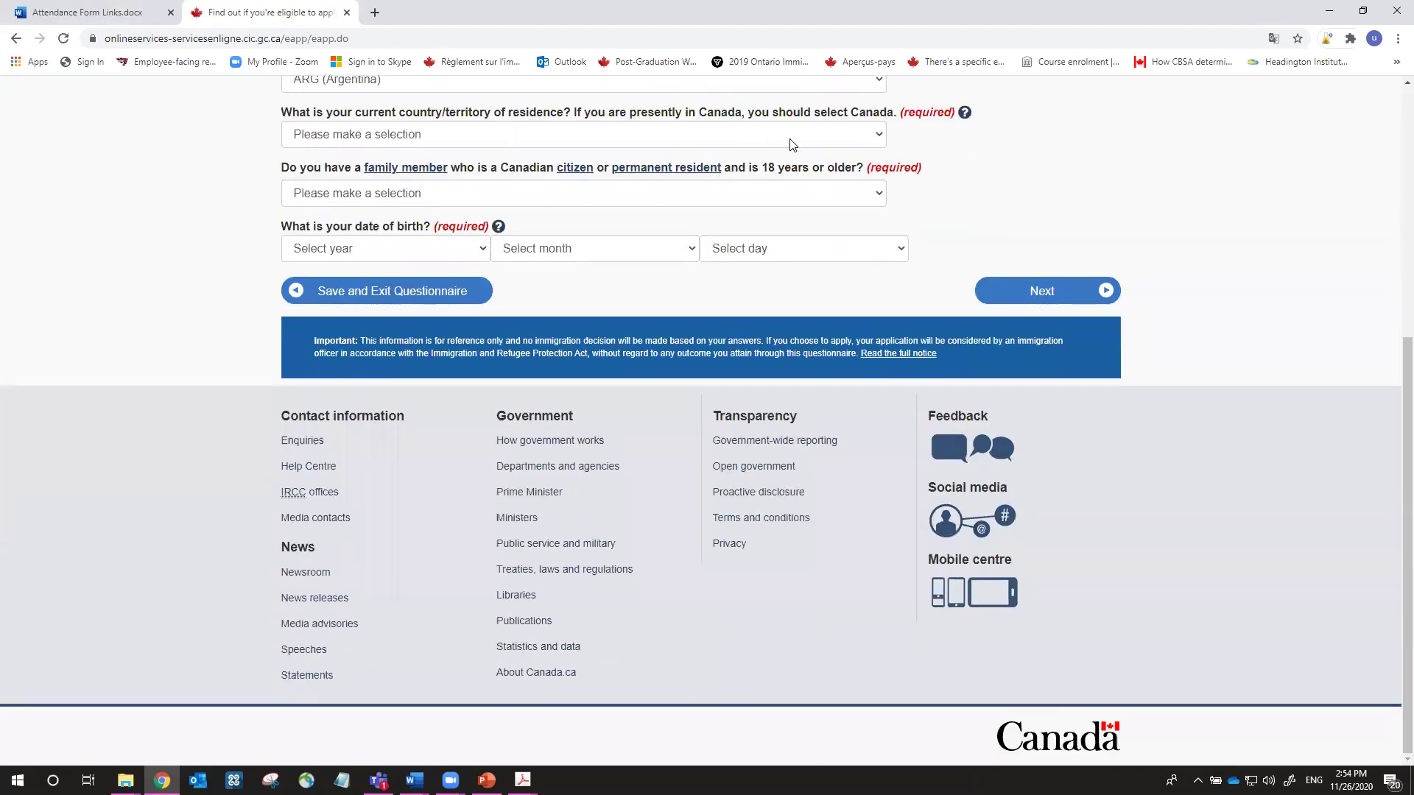
pyautogui.click(790, 138)
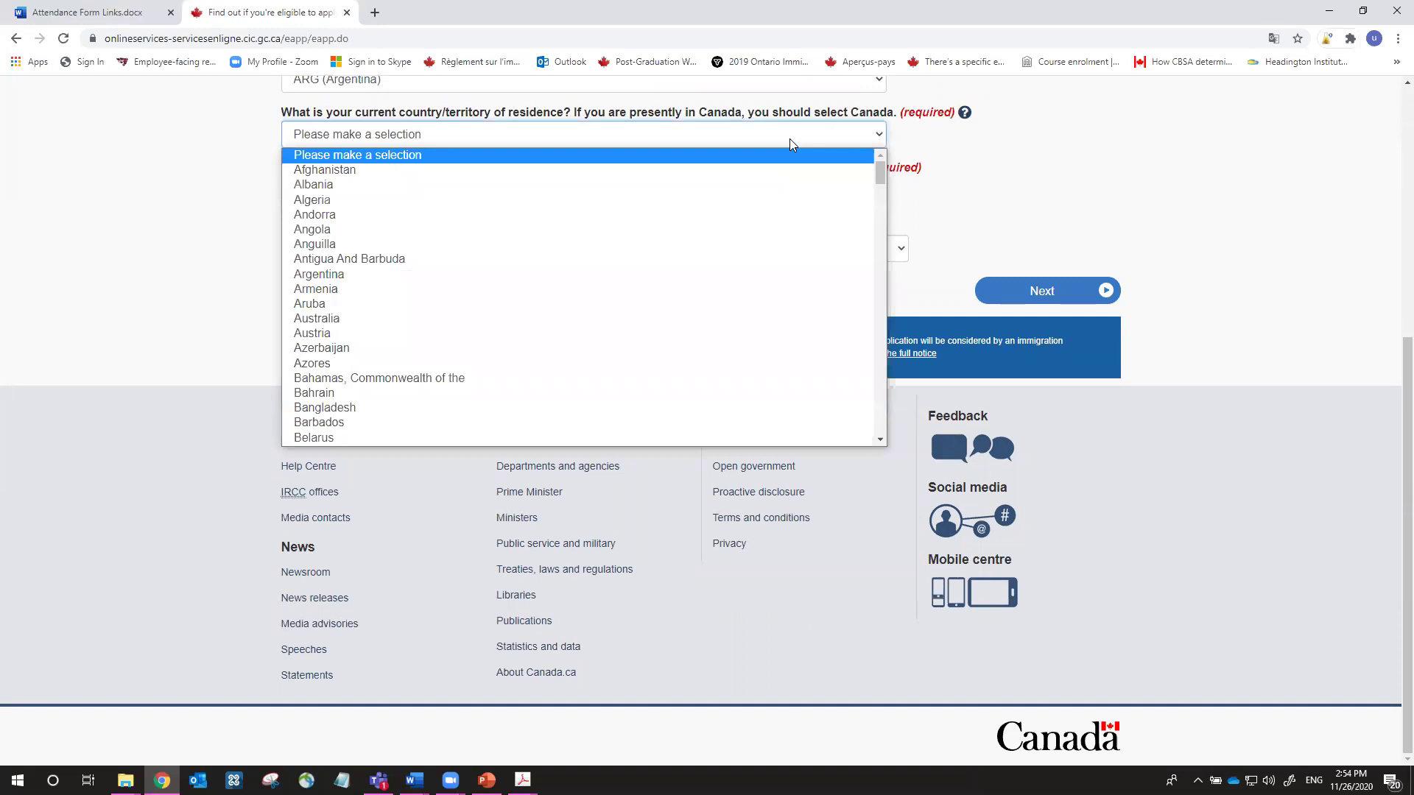
pyautogui.press('c')
pyautogui.scroll(-2, 663, 324)
pyautogui.click(609, 318)
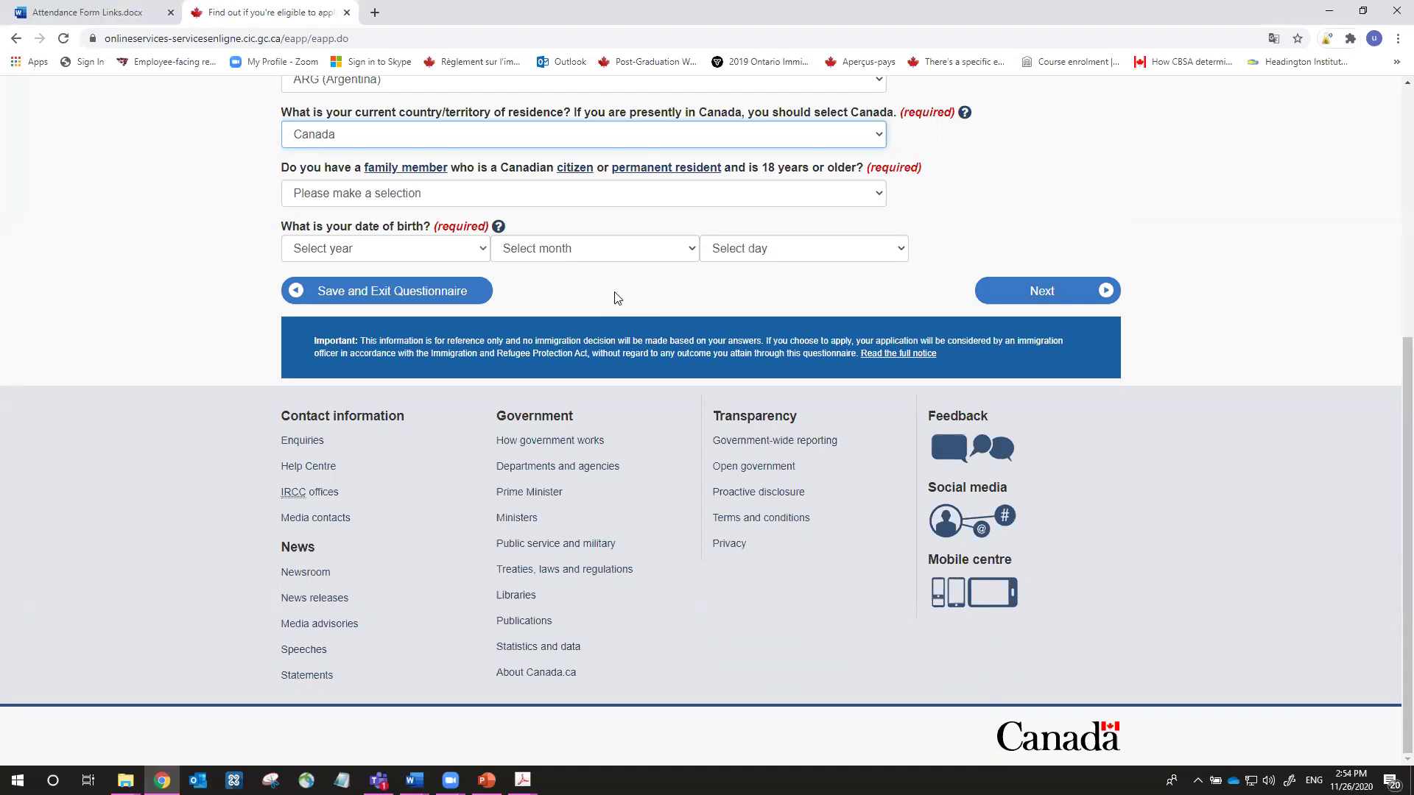
pyautogui.click(803, 203)
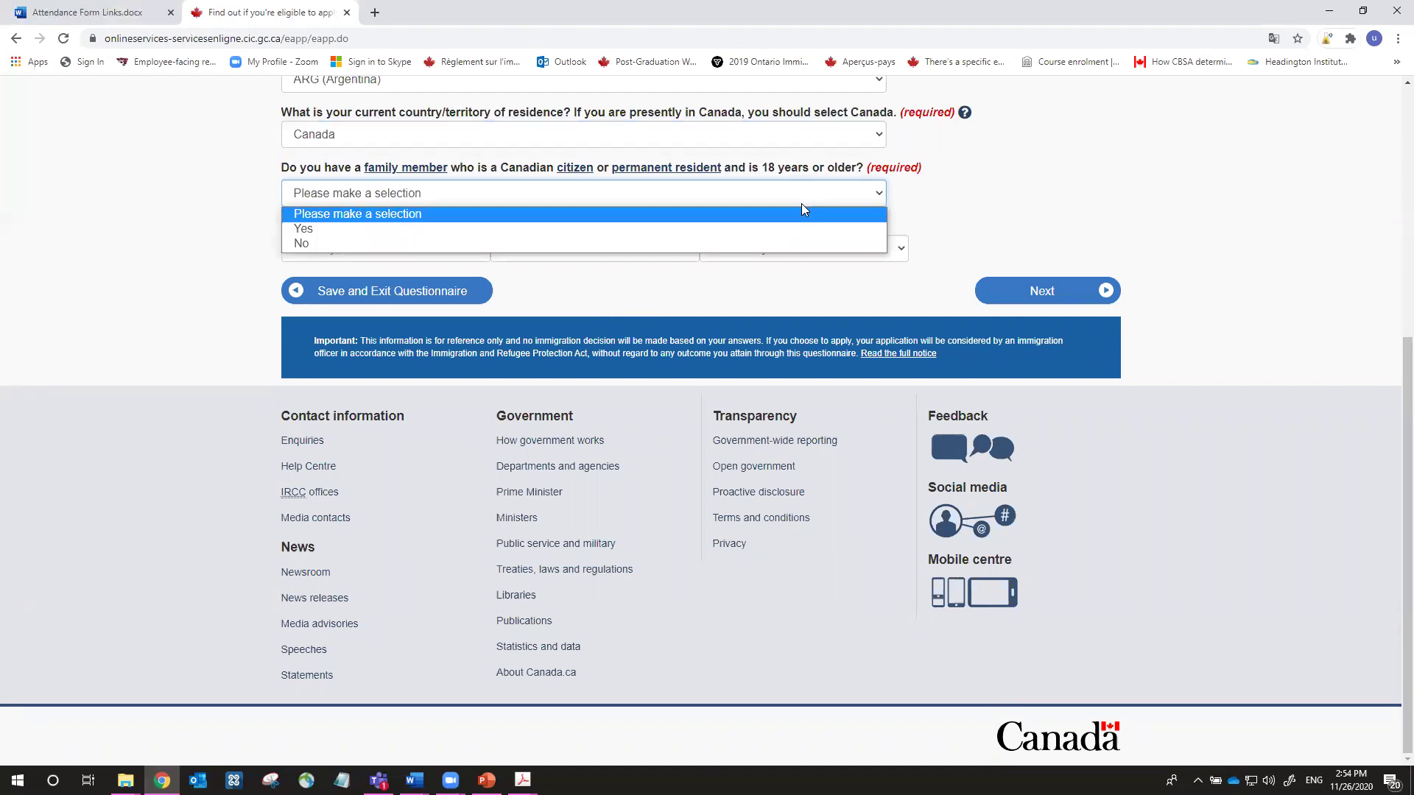
pyautogui.click(788, 243)
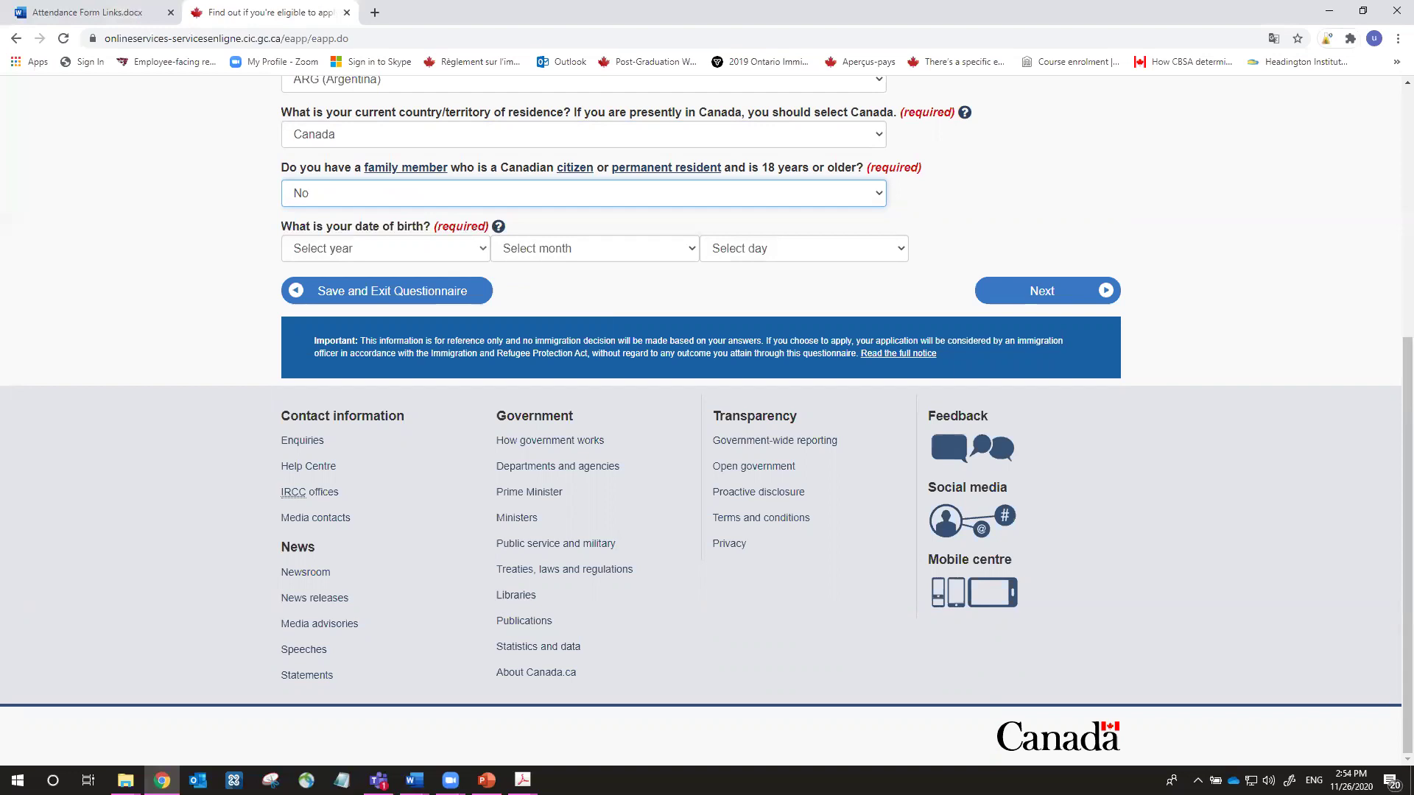
# Enter date of birth 1990/January/01 and submit the answers
pyautogui.click(431, 253)
pyautogui.press('1')
pyautogui.scroll(-4, 405, 432)
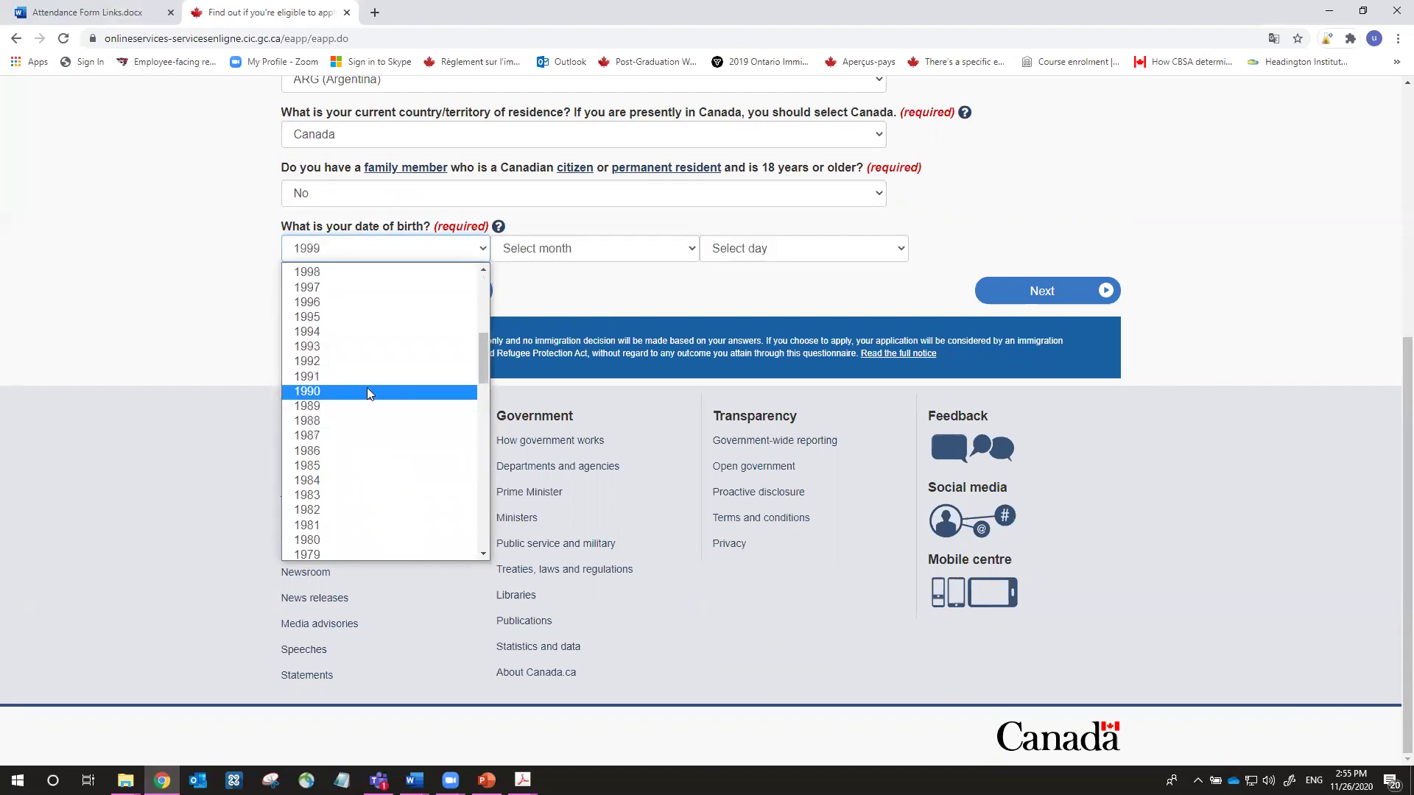
pyautogui.click(371, 391)
pyautogui.click(593, 249)
pyautogui.click(593, 284)
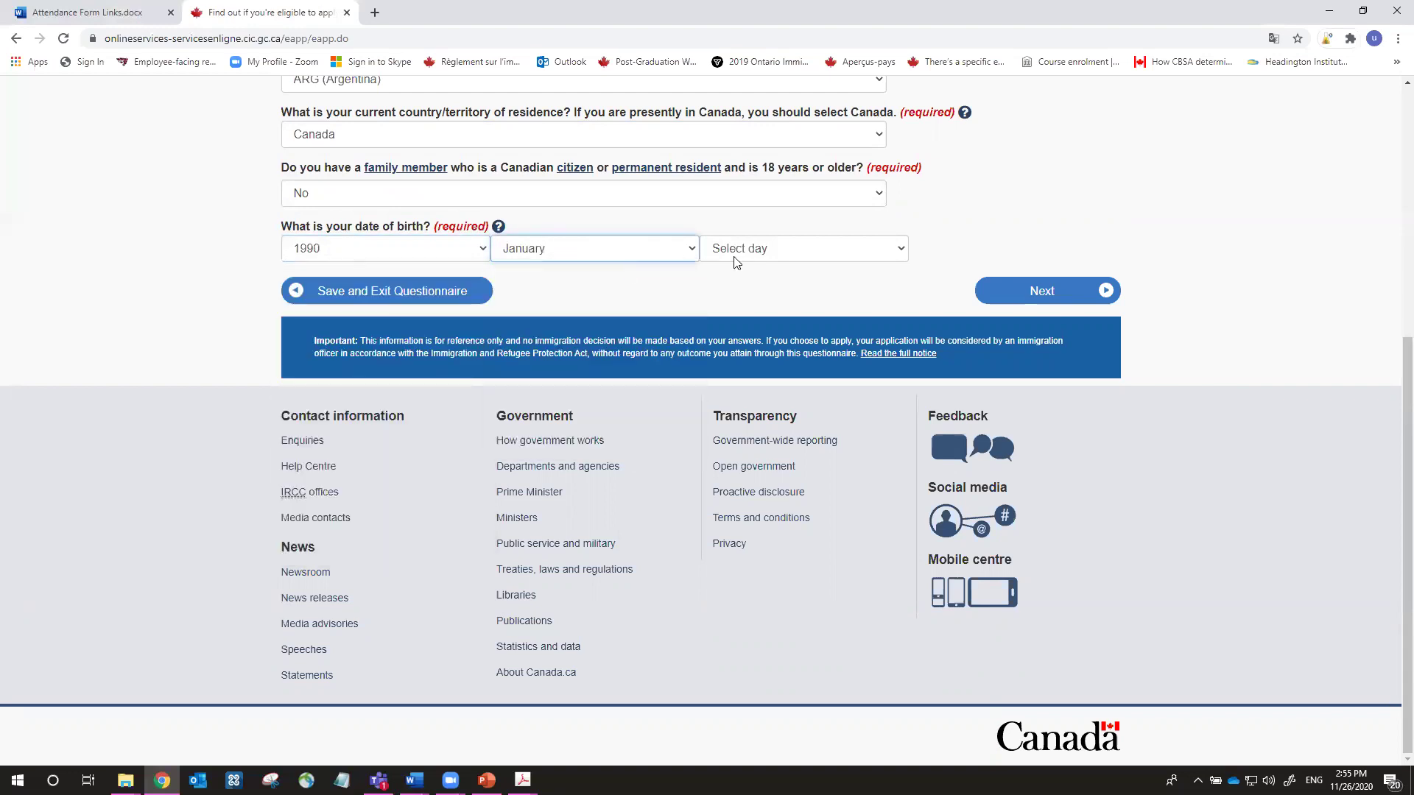
pyautogui.click(732, 251)
pyautogui.click(732, 287)
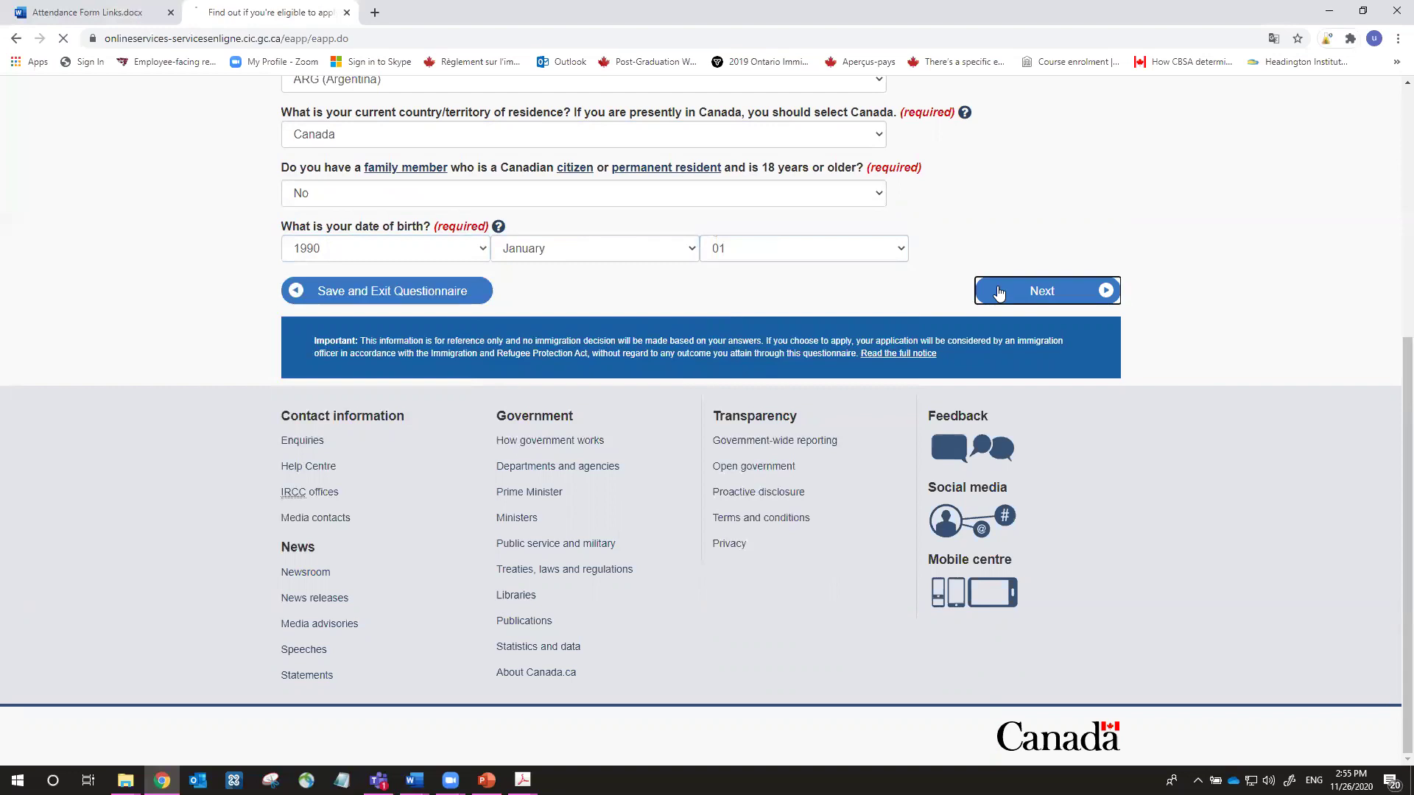
pyautogui.click(1000, 295)
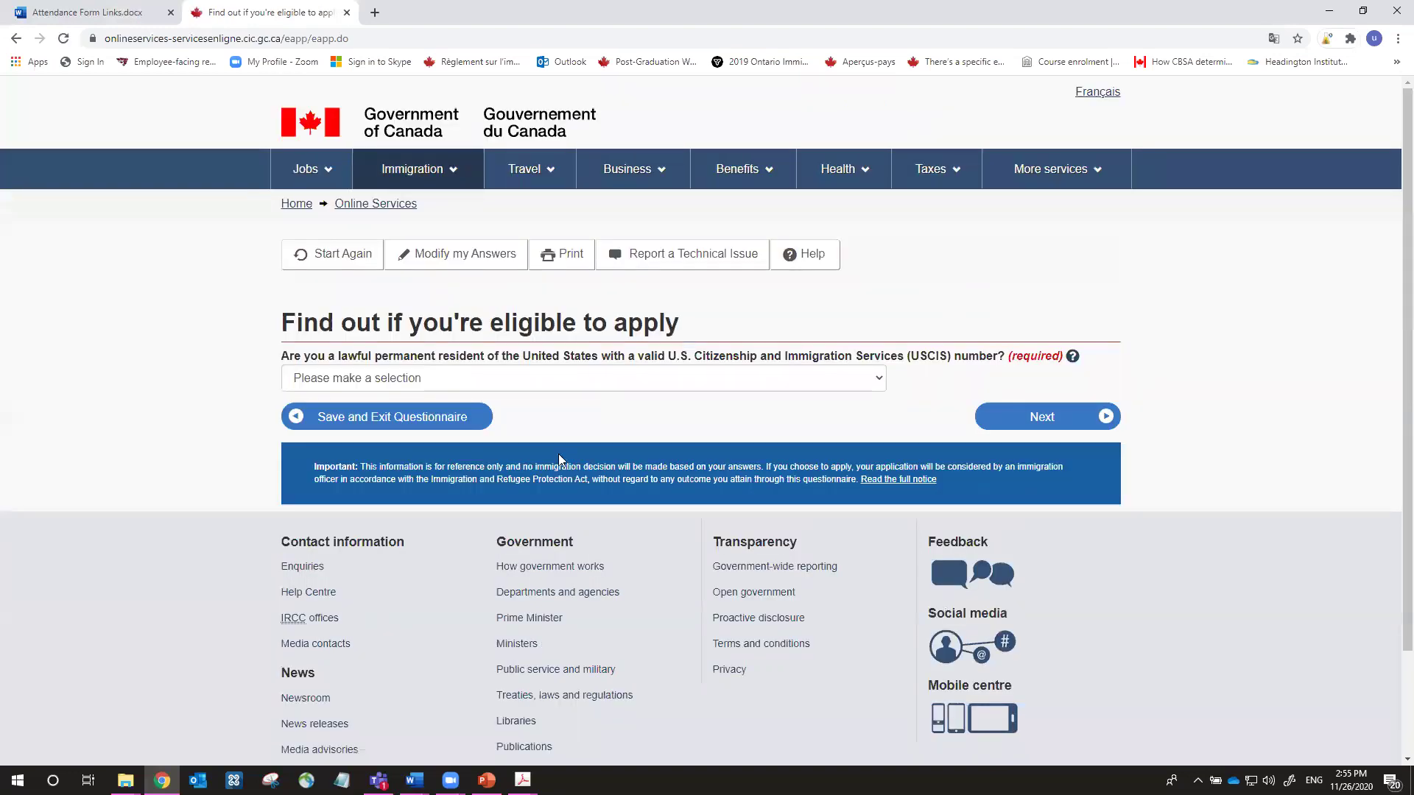
# Answer No to US permanent residence, then choose Student as current immigration status
pyautogui.click(755, 383)
pyautogui.click(727, 427)
pyautogui.click(1050, 418)
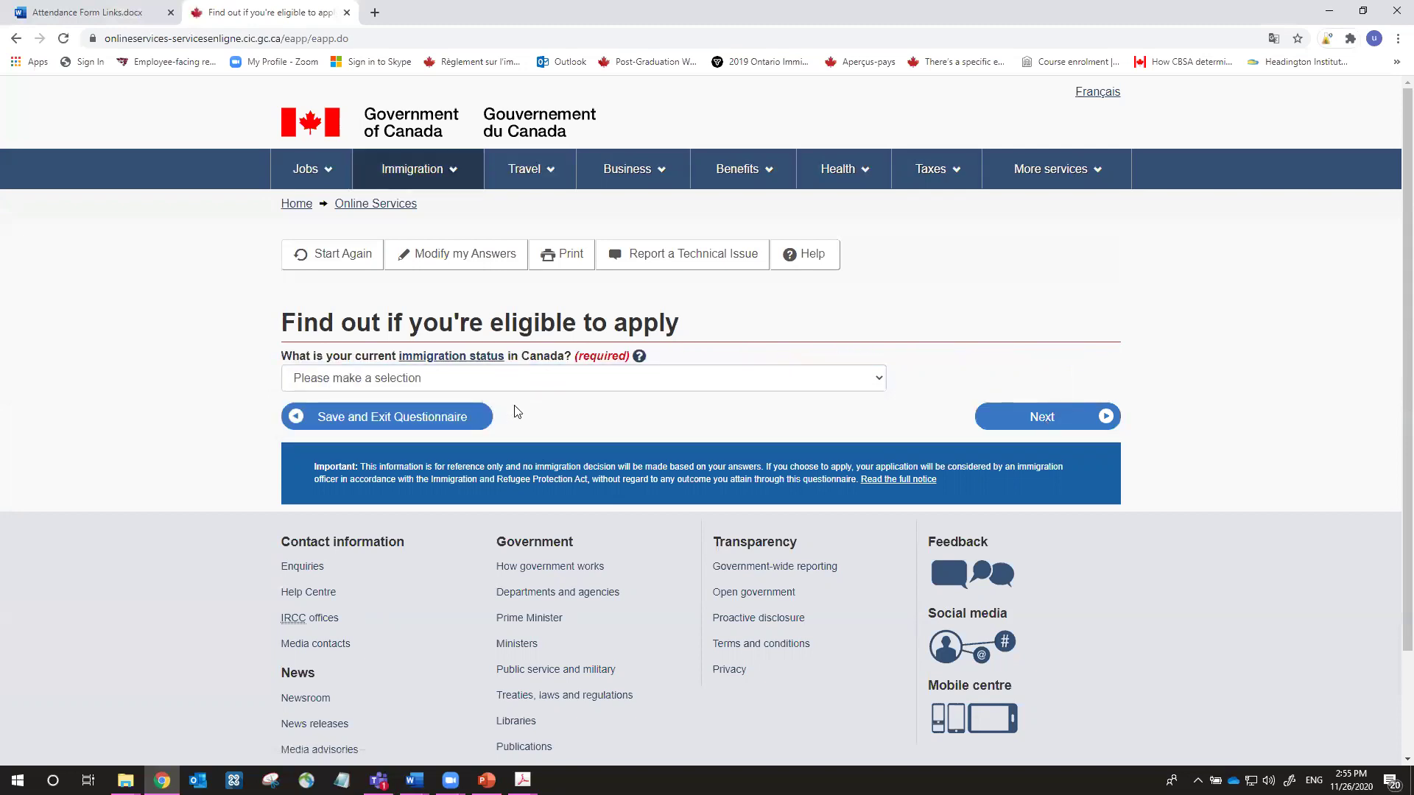
pyautogui.click(544, 389)
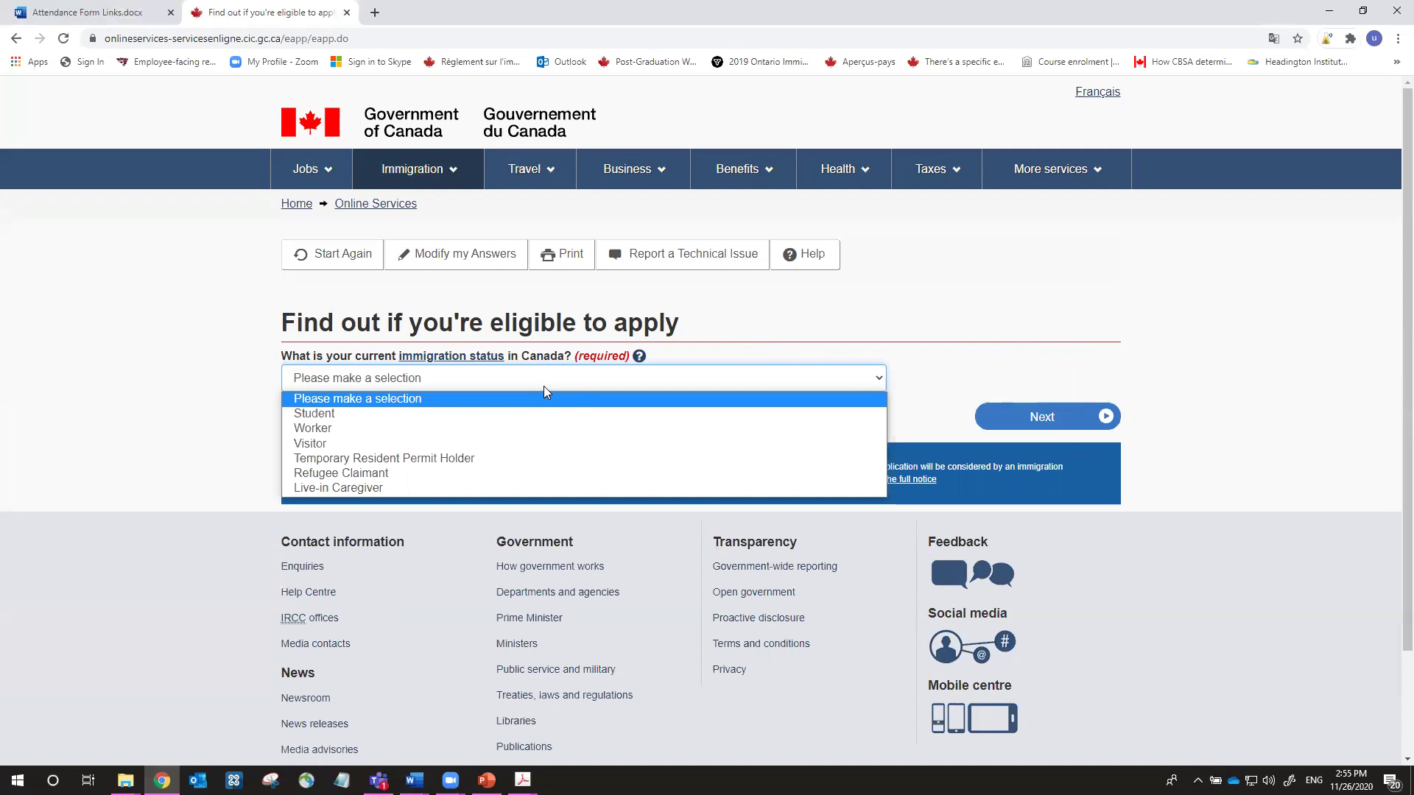
pyautogui.click(504, 413)
pyautogui.click(1017, 416)
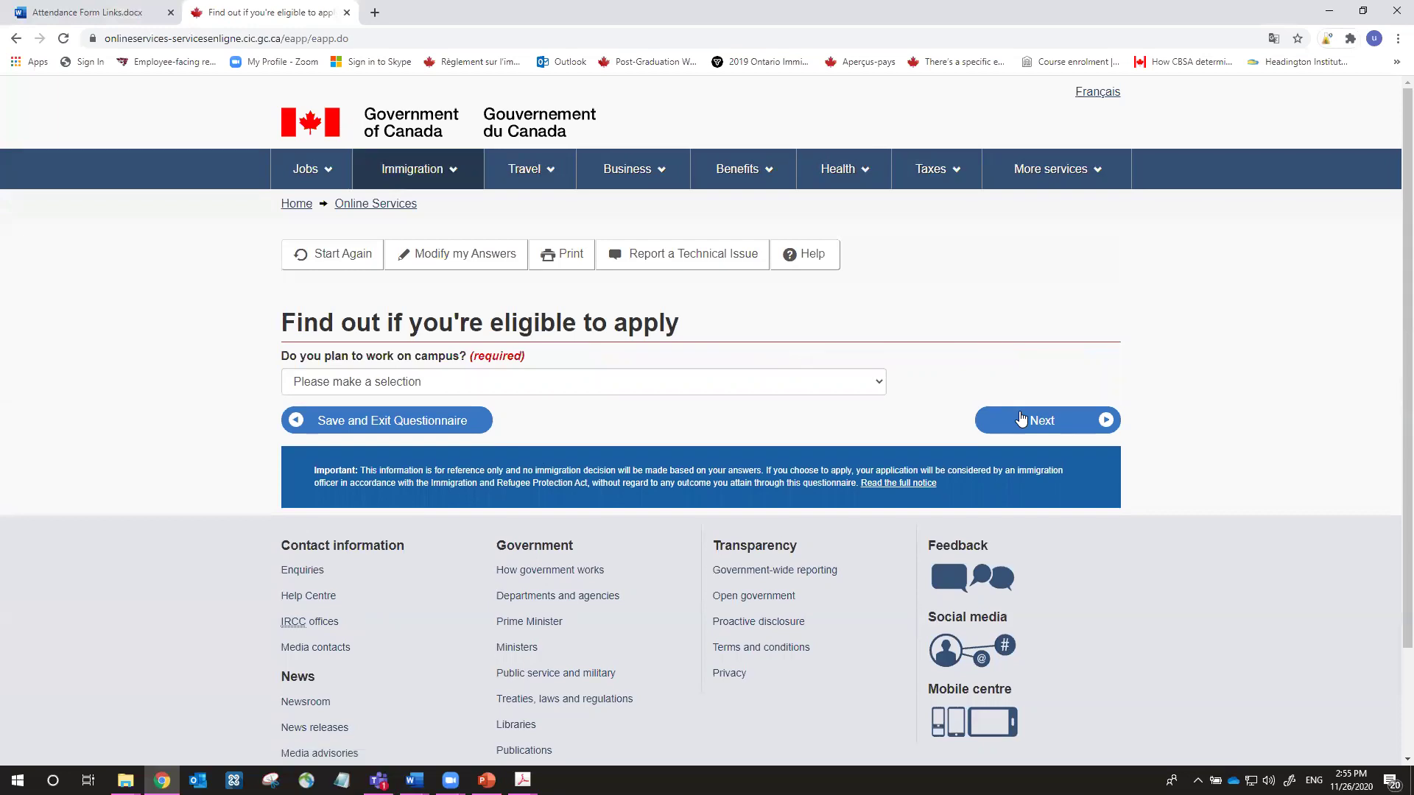
# Answer No to 'Do you plan to work on campus?' and submit
pyautogui.click(470, 383)
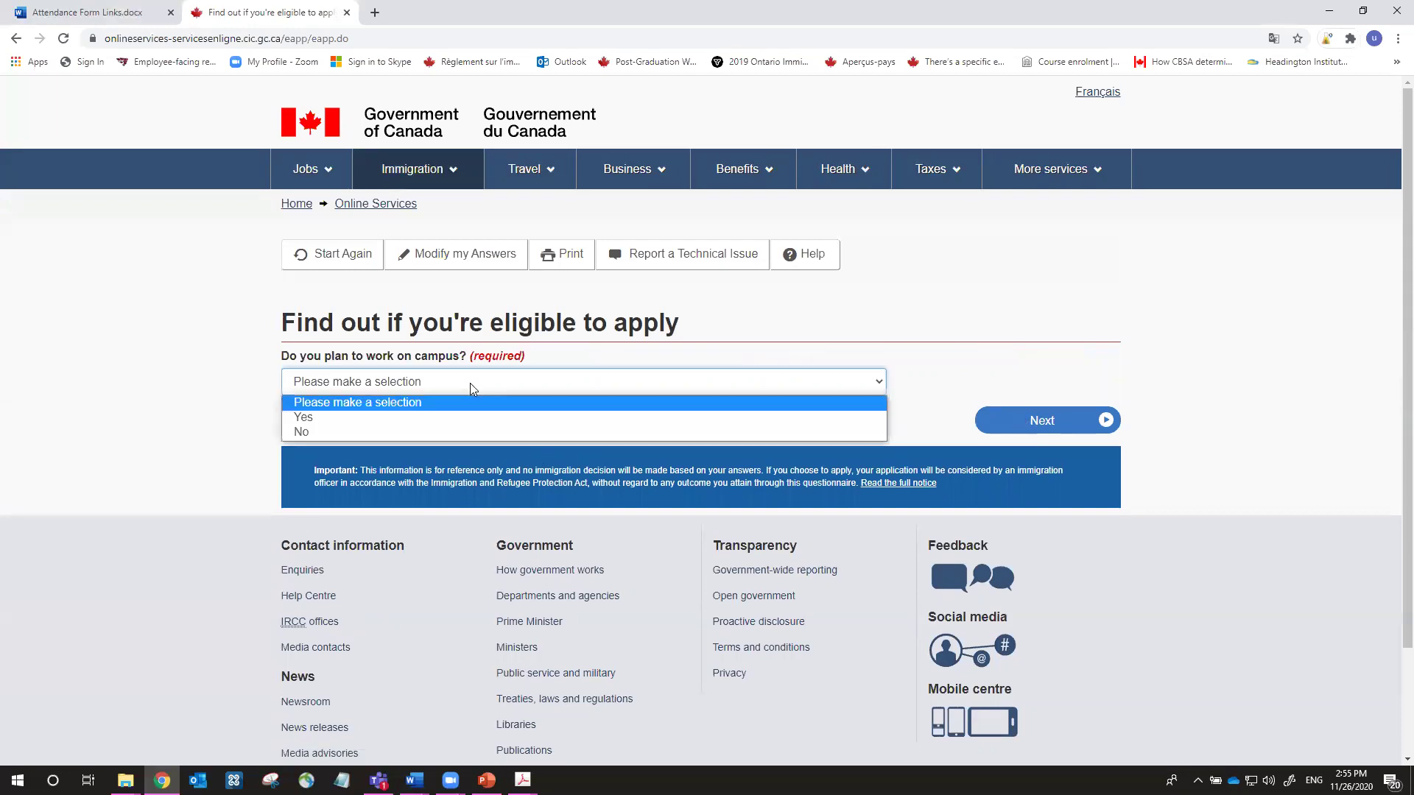
pyautogui.click(460, 433)
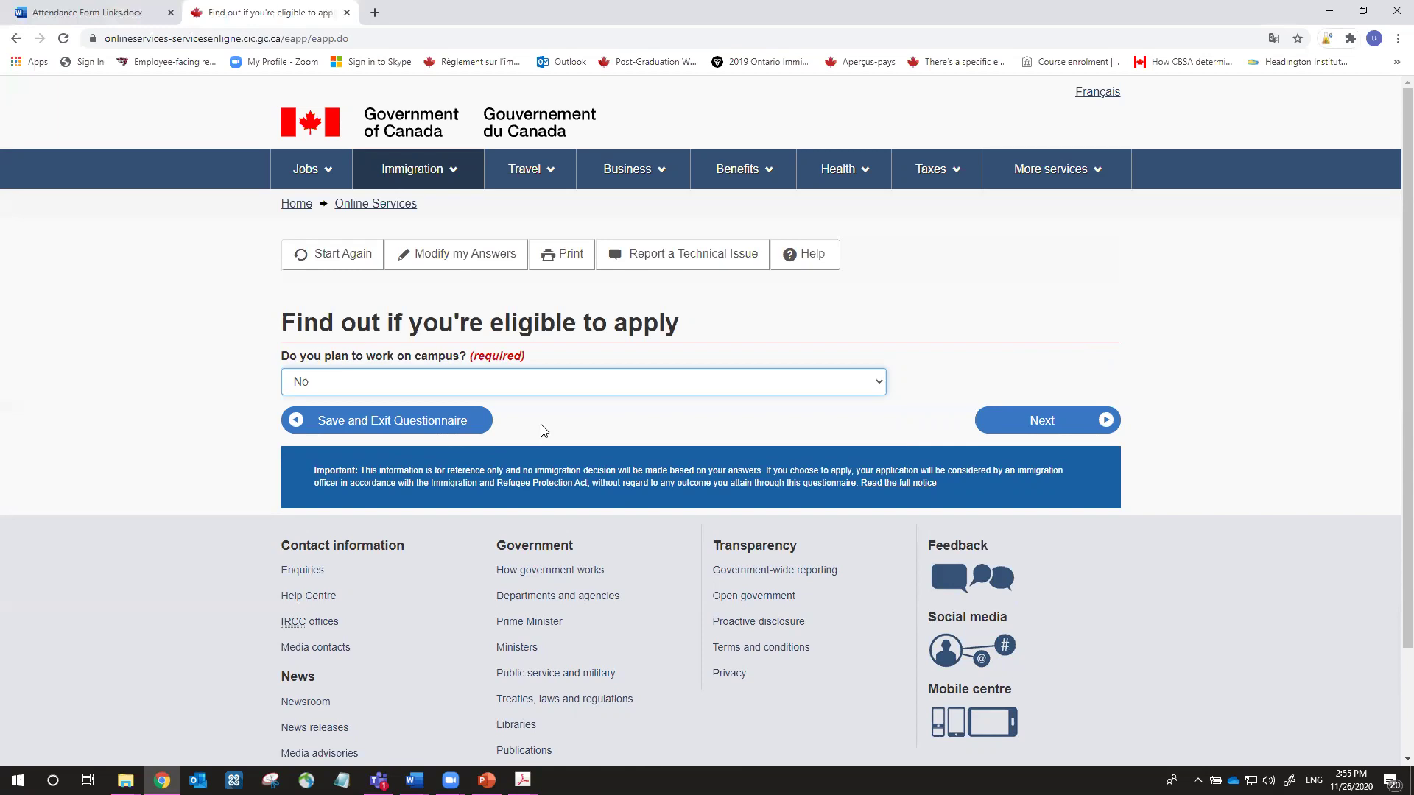
pyautogui.click(1014, 424)
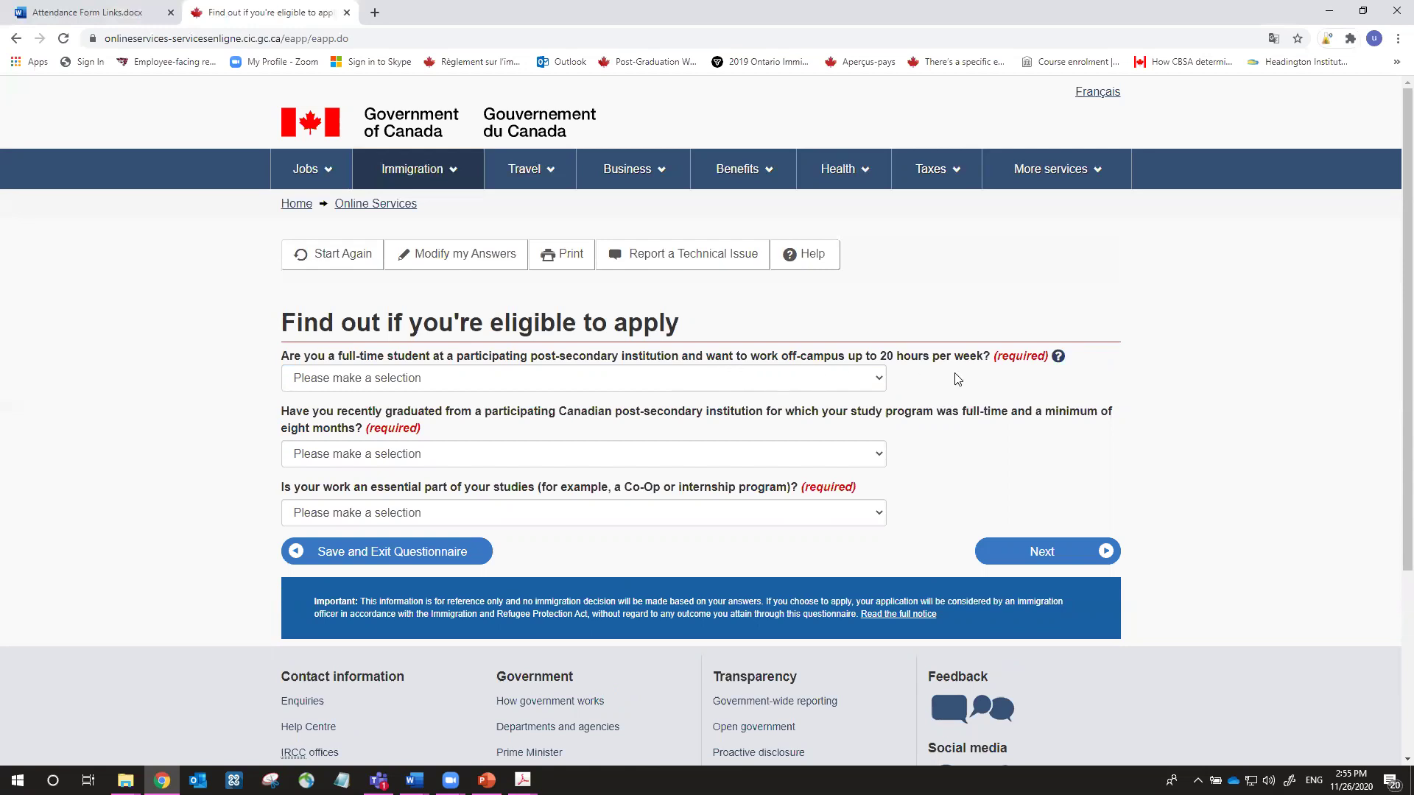
# Answer off-campus work No, recently graduated Yes, co-op work No, and submit
pyautogui.click(866, 380)
pyautogui.click(825, 426)
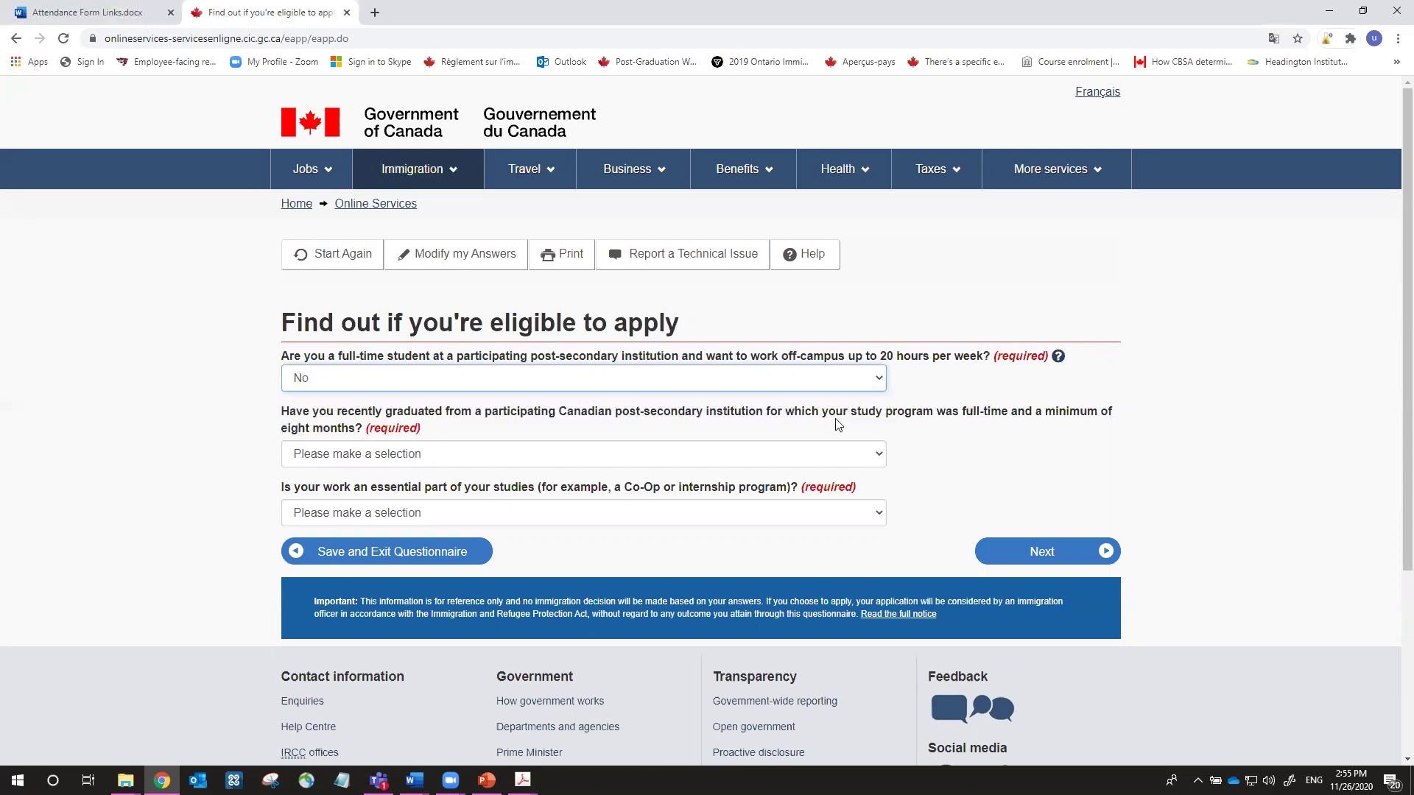
pyautogui.click(992, 387)
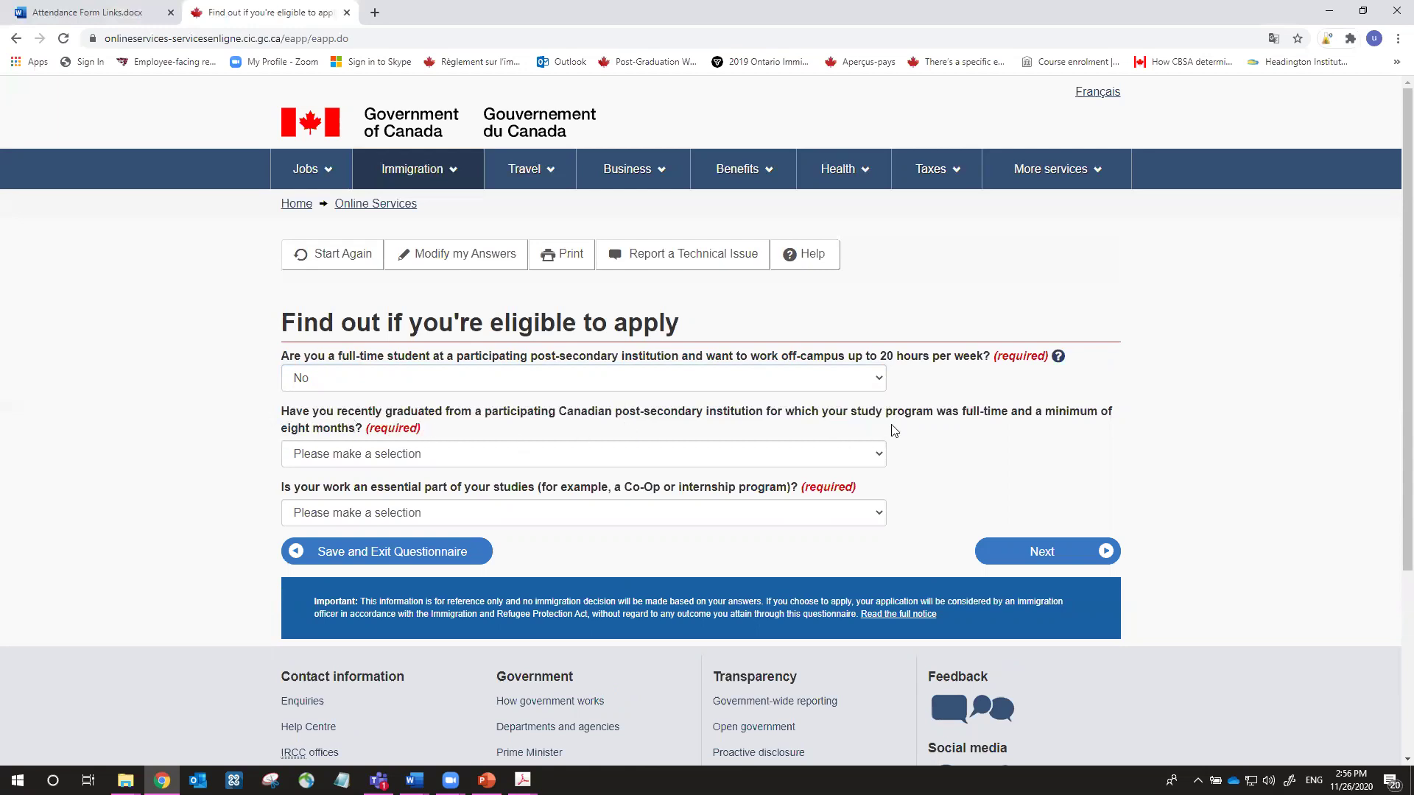
pyautogui.click(843, 458)
pyautogui.click(827, 488)
pyautogui.click(983, 456)
pyautogui.click(844, 515)
pyautogui.click(812, 563)
pyautogui.click(1022, 455)
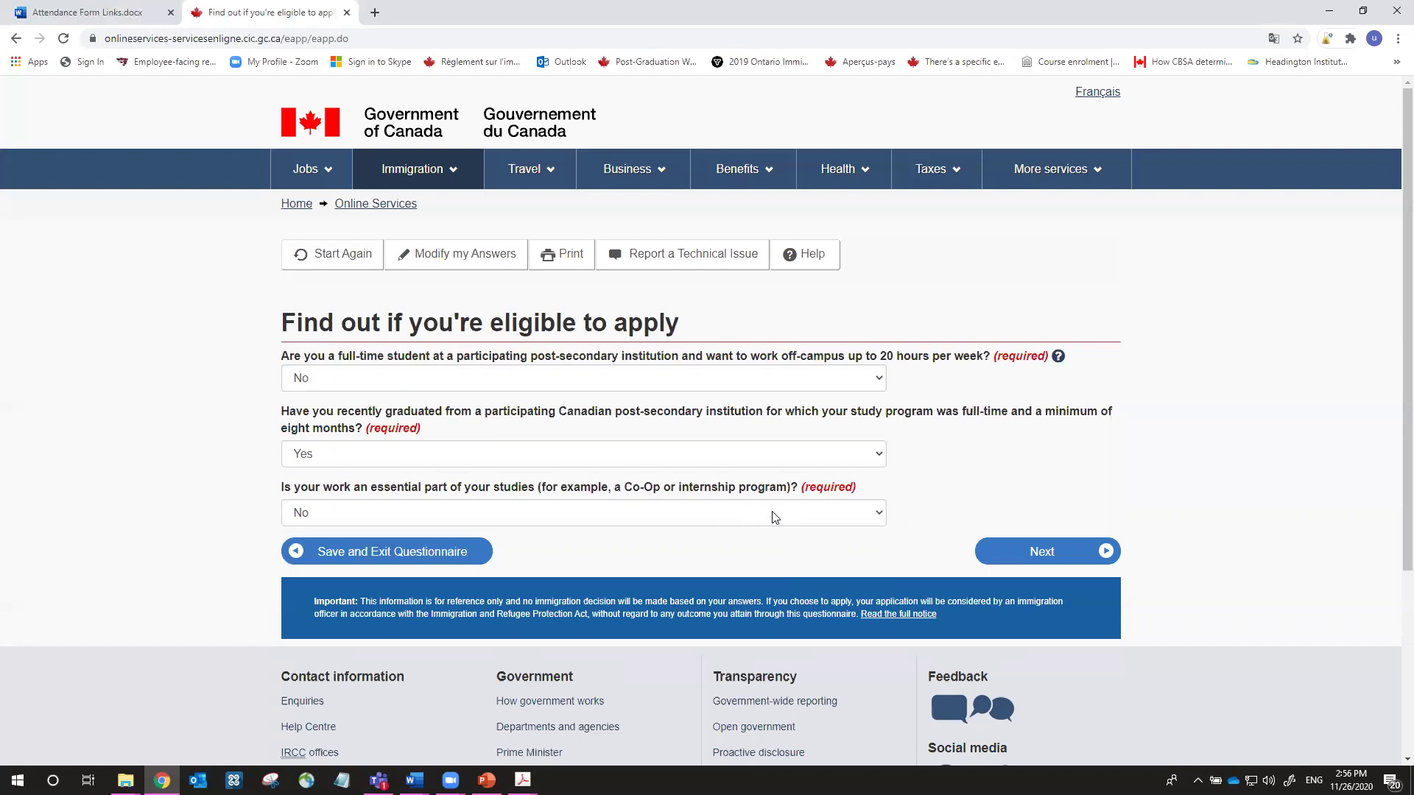
pyautogui.click(989, 551)
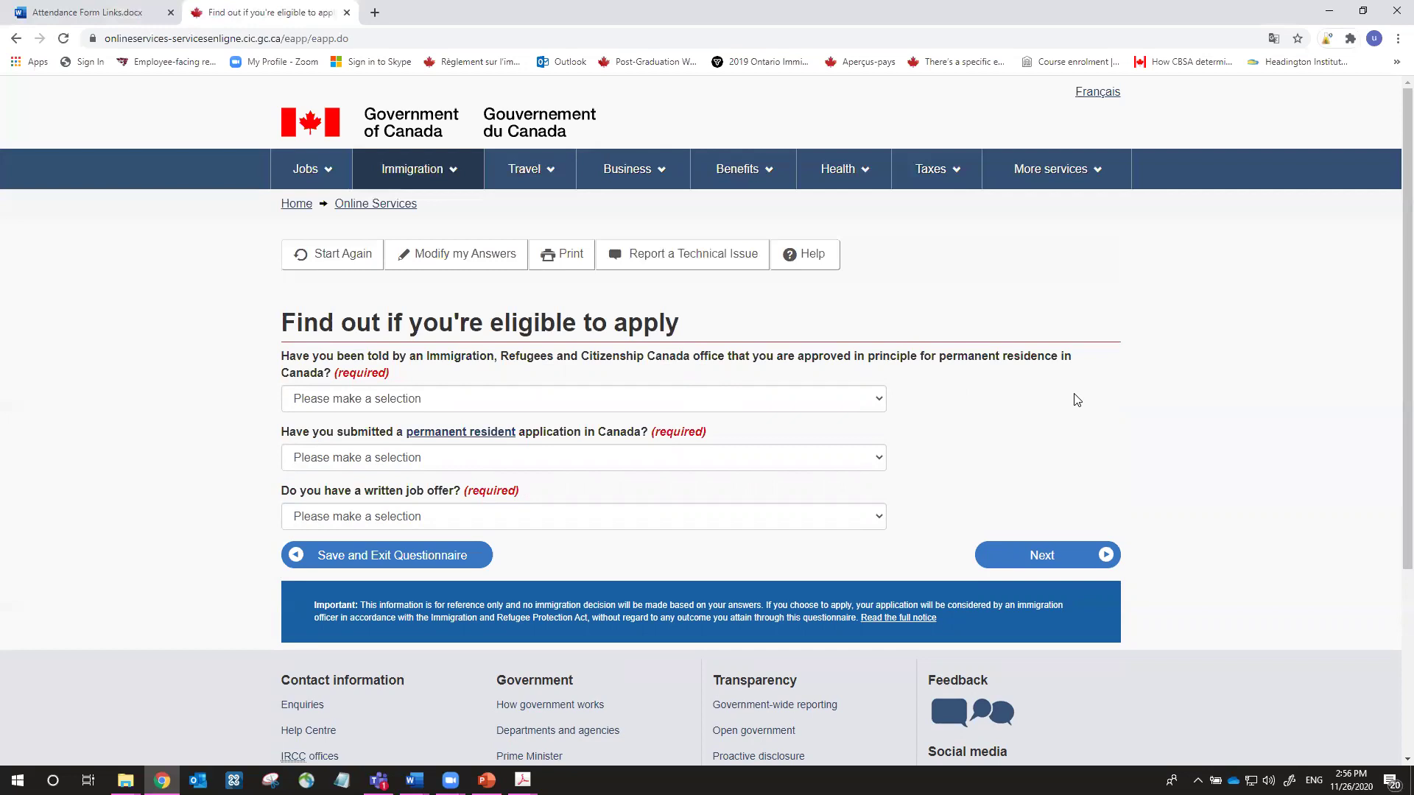
# Answer No to approved in principle, PR application submitted and written job offer, then submit
pyautogui.click(871, 399)
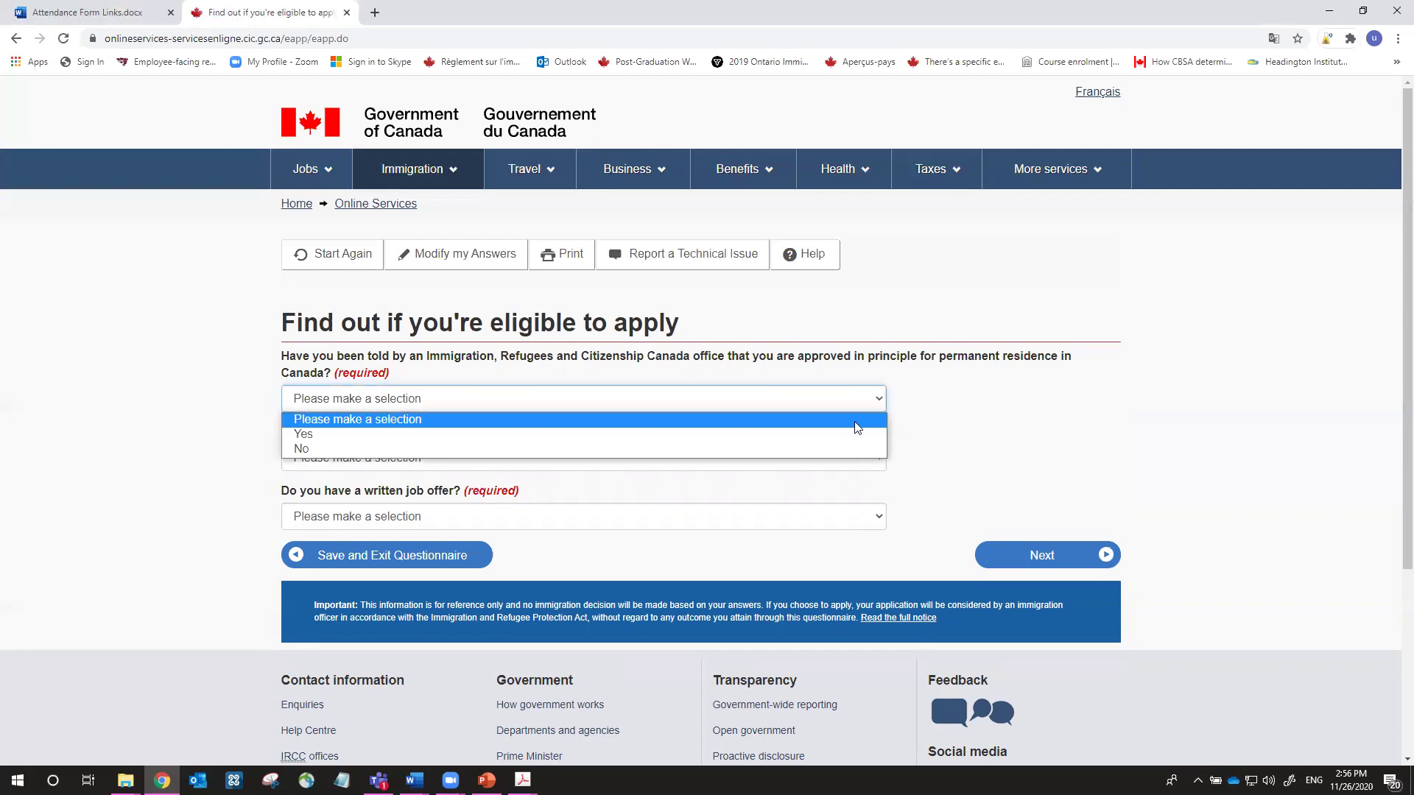
pyautogui.click(843, 449)
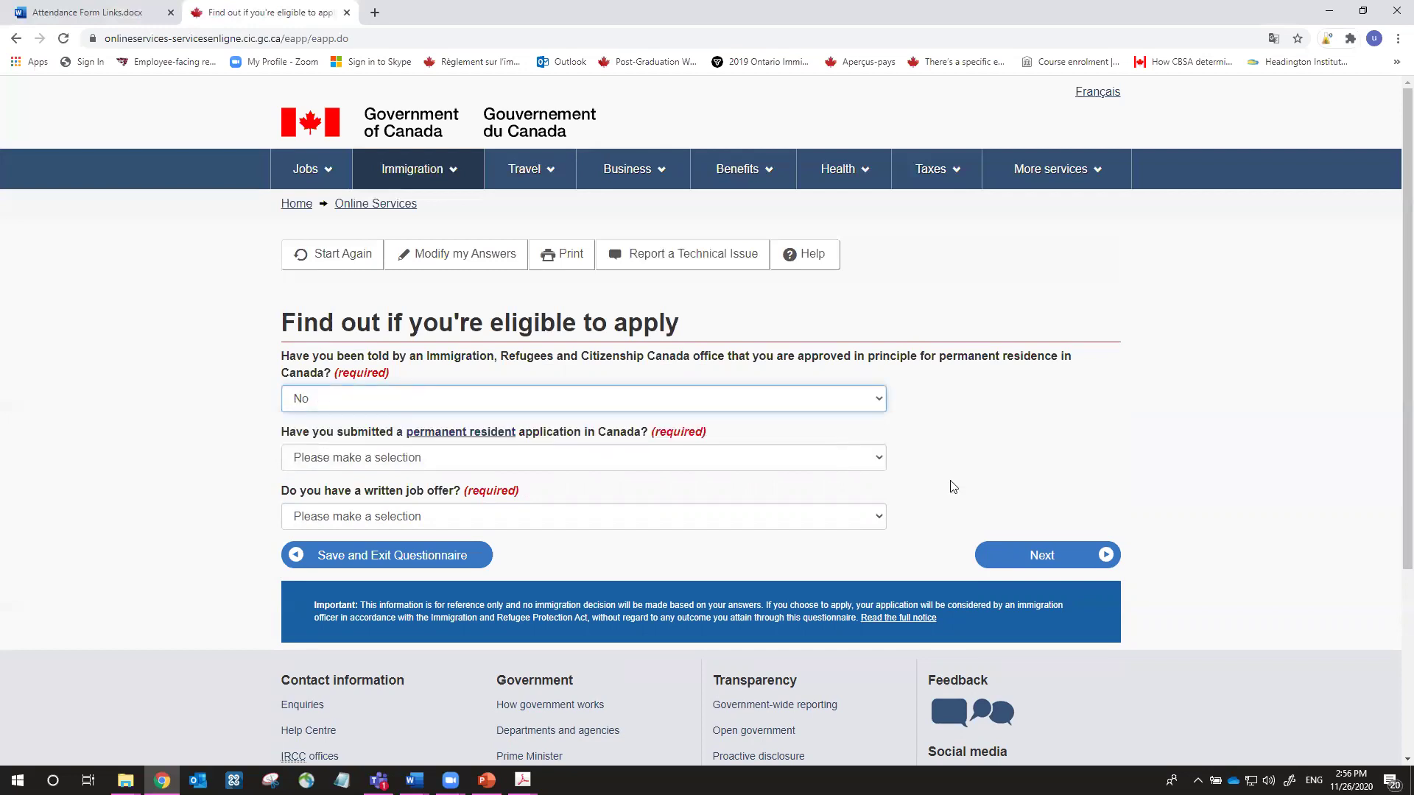
pyautogui.click(979, 433)
pyautogui.scroll(-1, 713, 433)
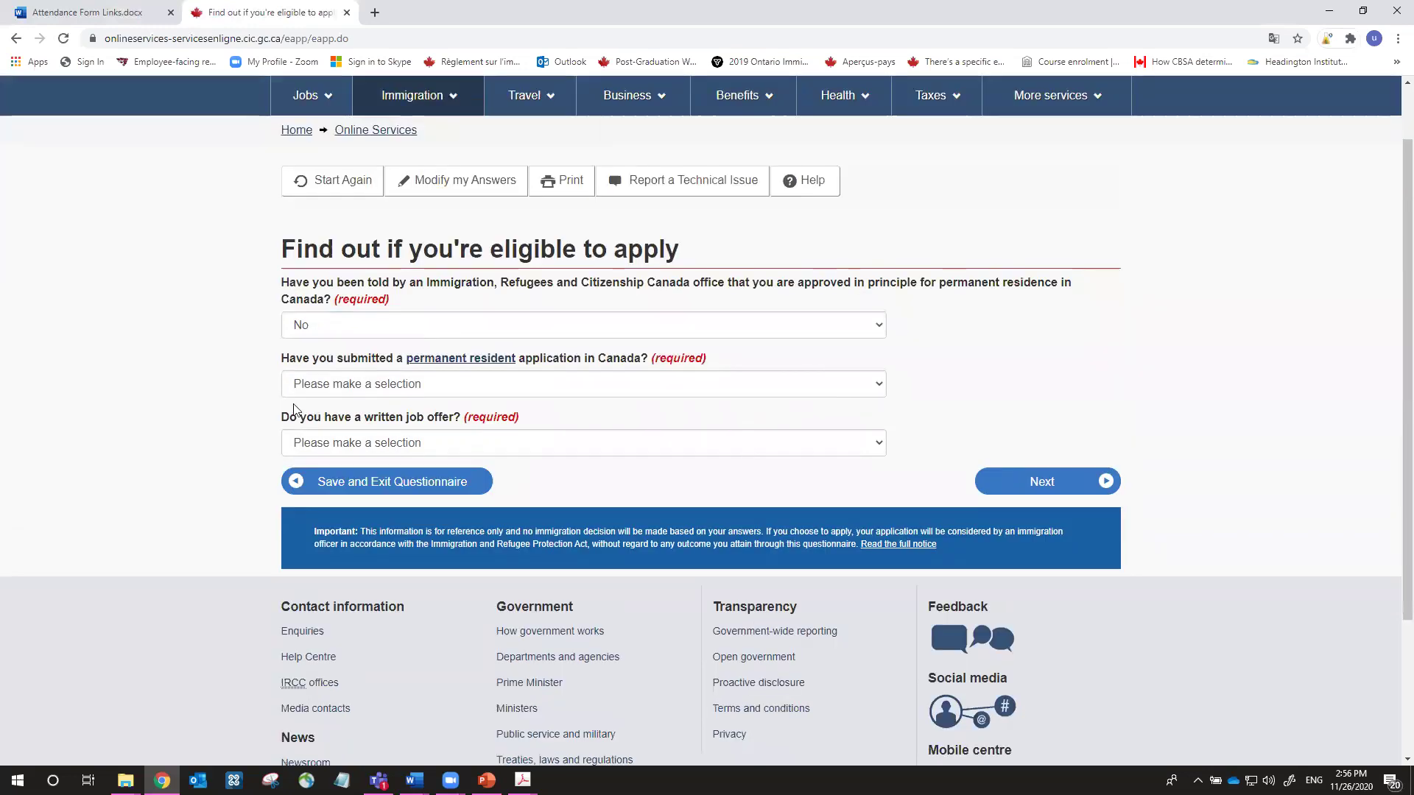
pyautogui.click(777, 397)
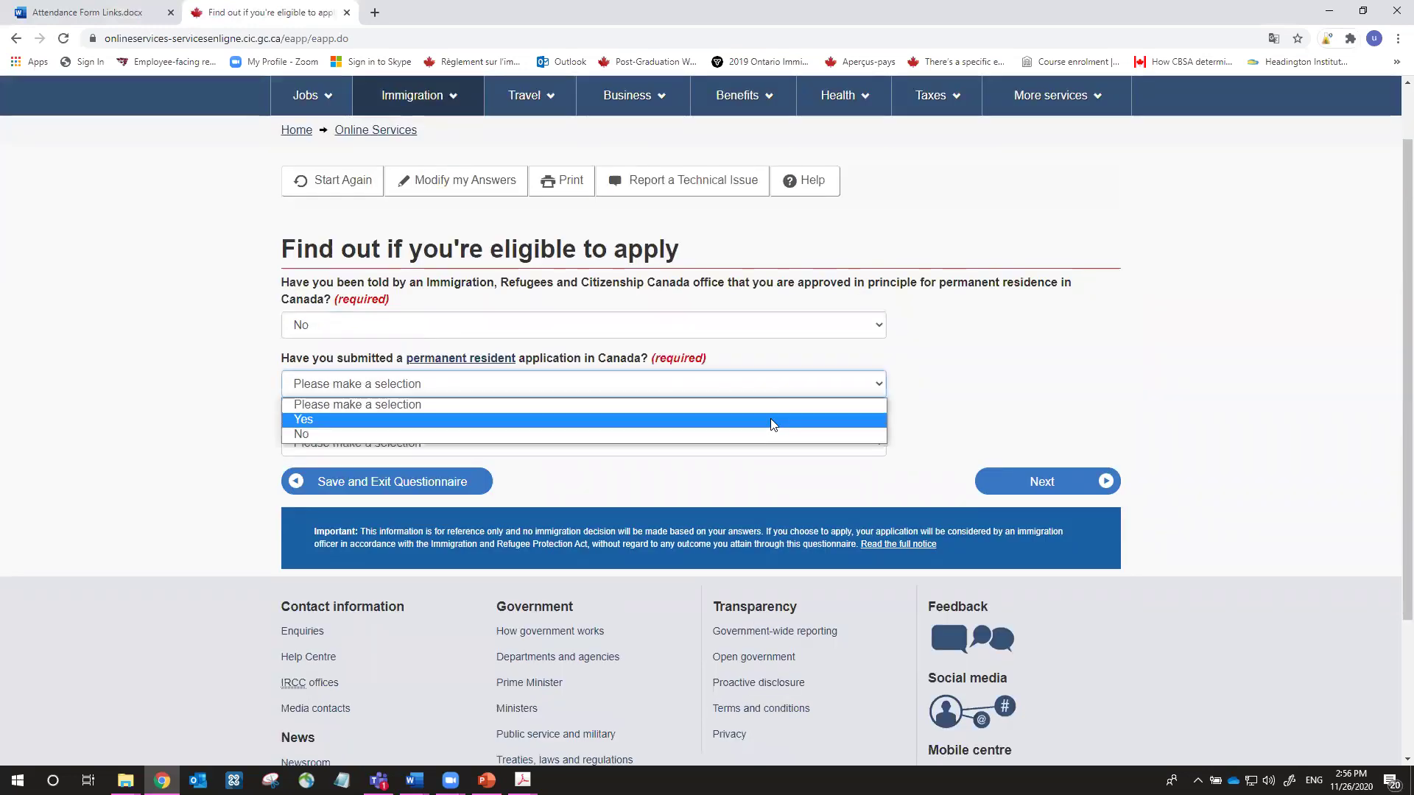
pyautogui.click(766, 433)
pyautogui.click(970, 365)
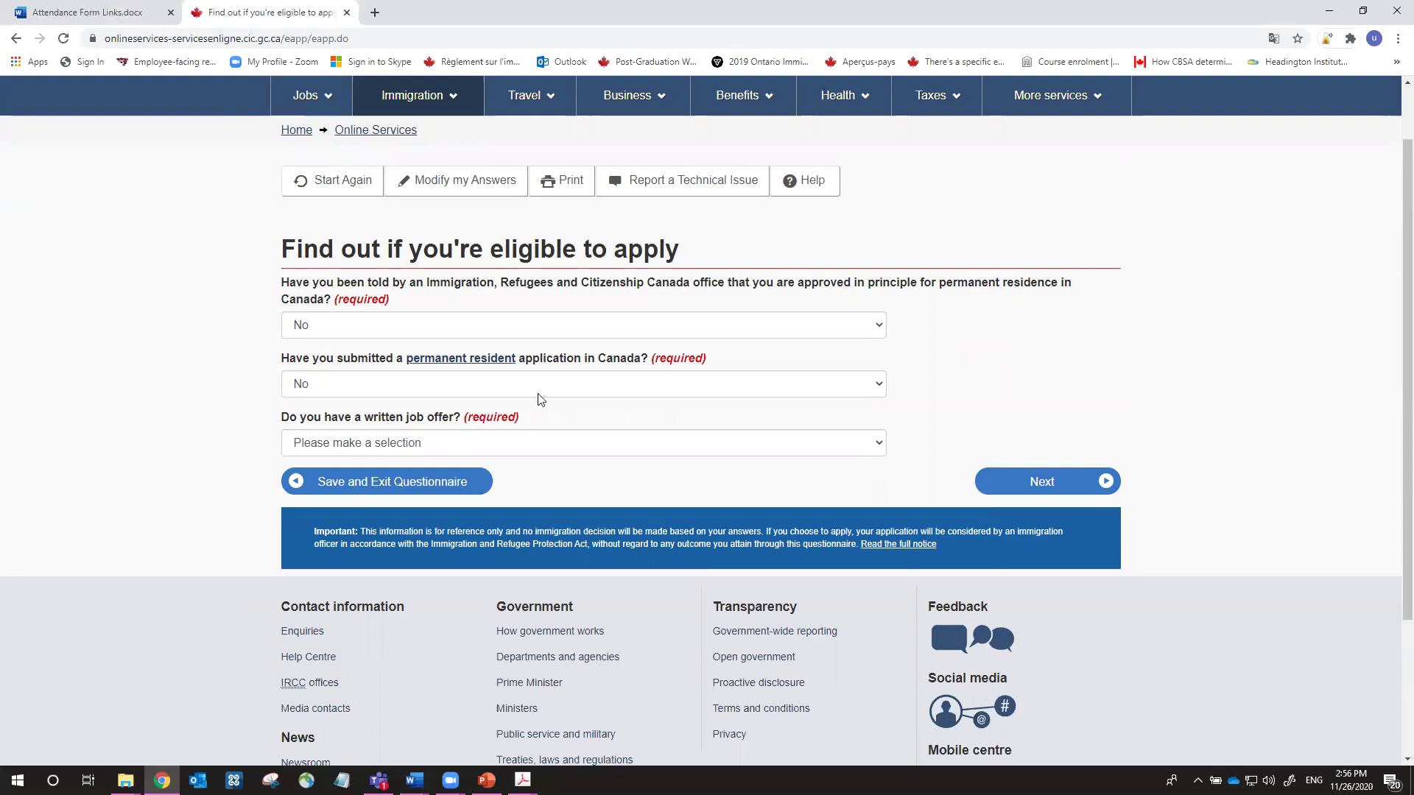
pyautogui.click(598, 445)
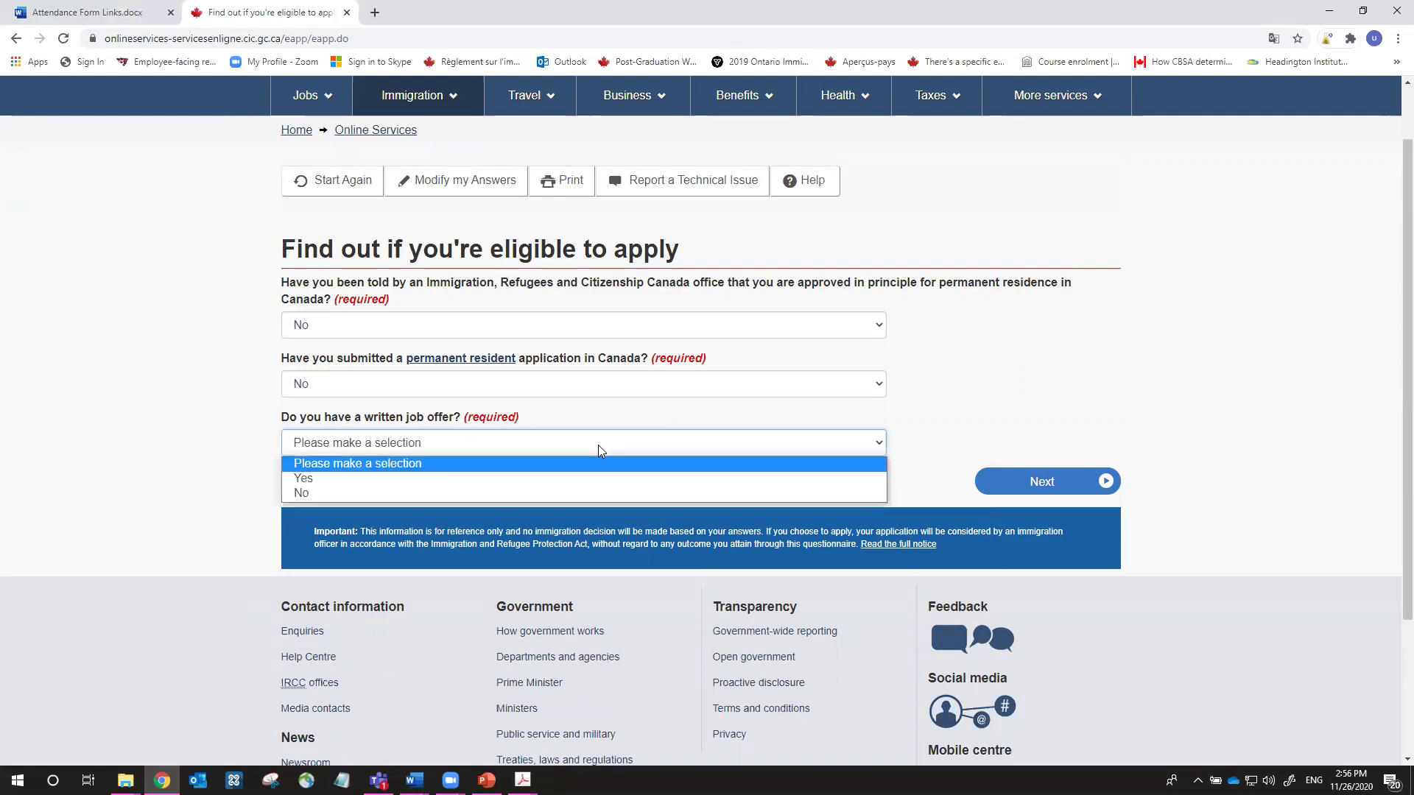
pyautogui.click(585, 492)
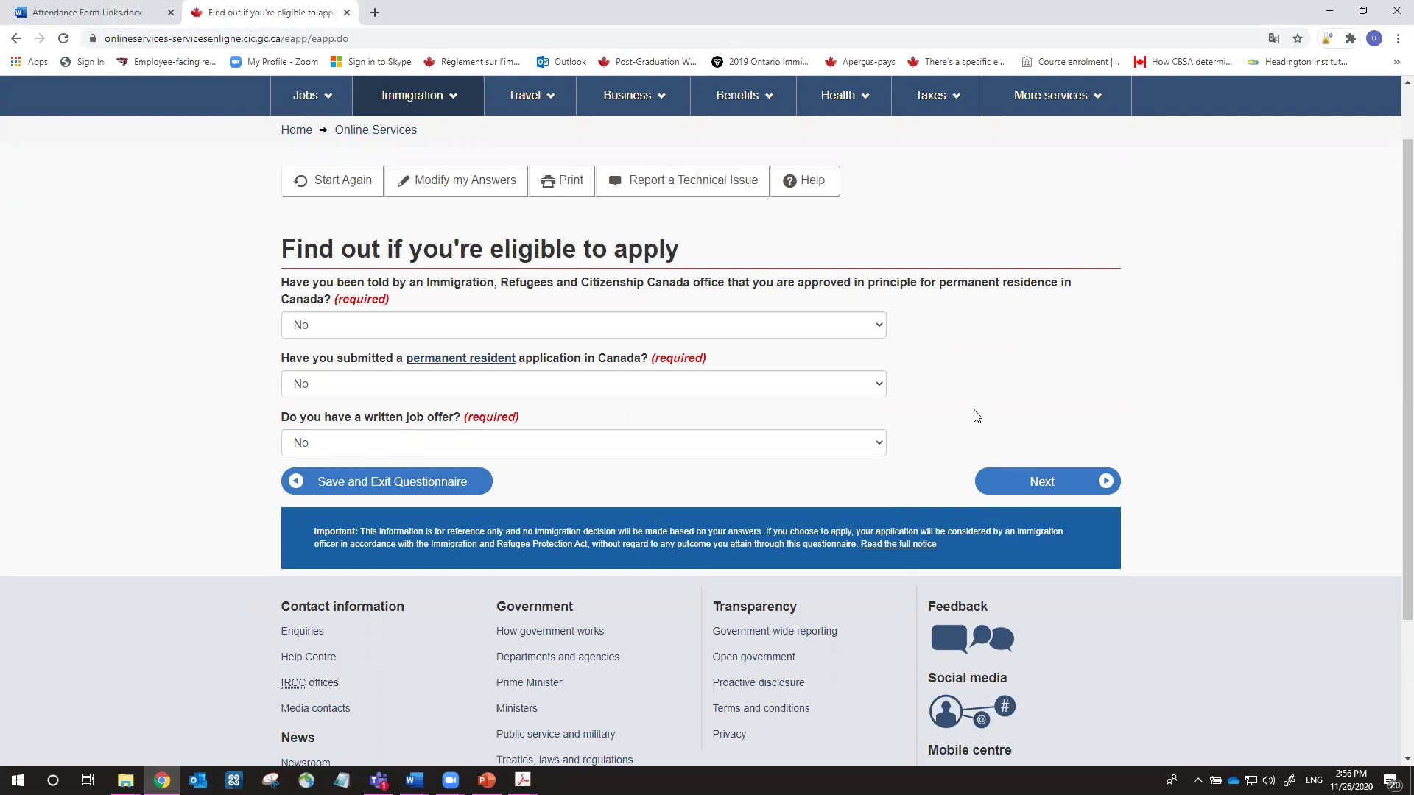
pyautogui.click(1045, 492)
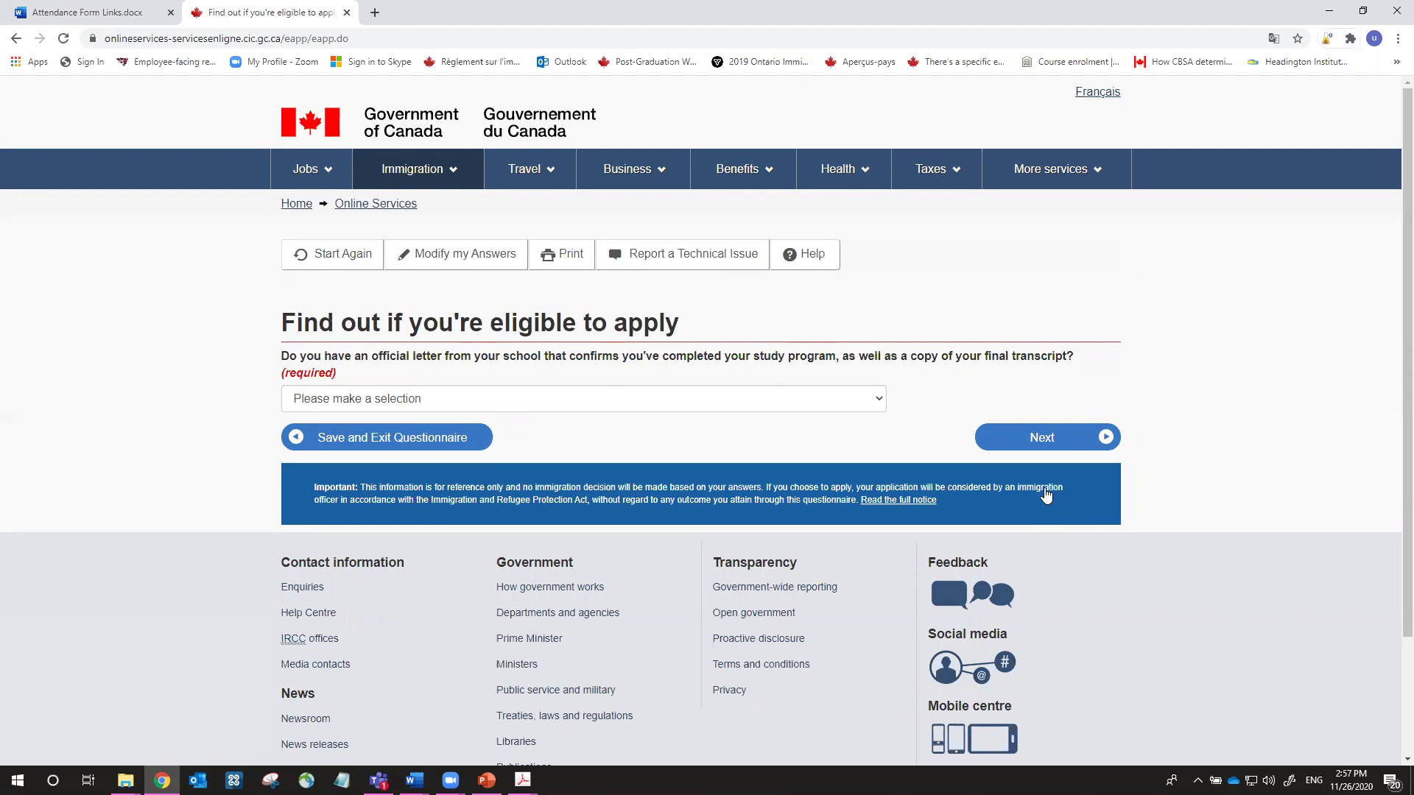
# Answer Yes to having the school completion letter and transcript
pyautogui.click(806, 401)
pyautogui.click(803, 438)
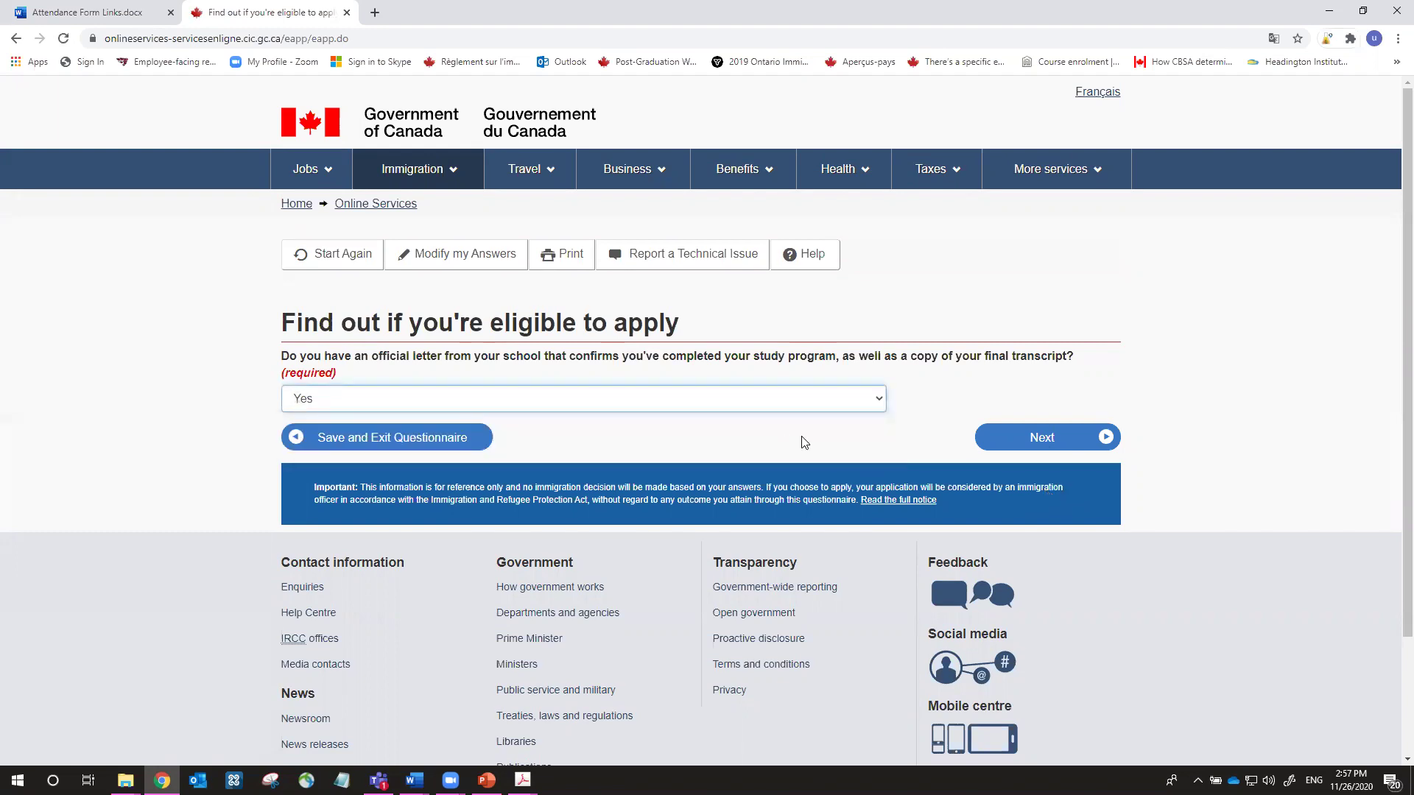
pyautogui.click(1015, 435)
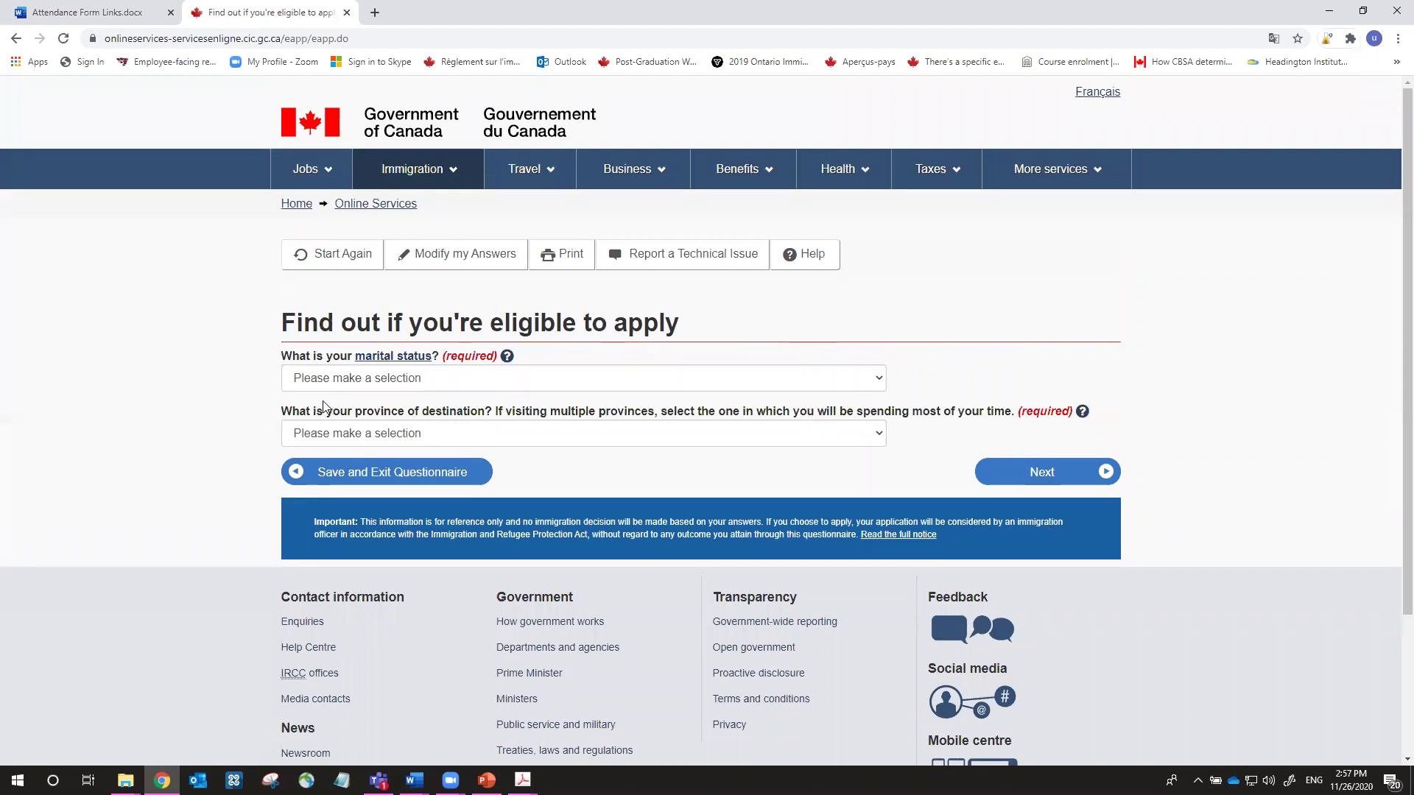
# Set marital status to Never Married/Single and province of destination to Ontario, then submit
pyautogui.click(759, 382)
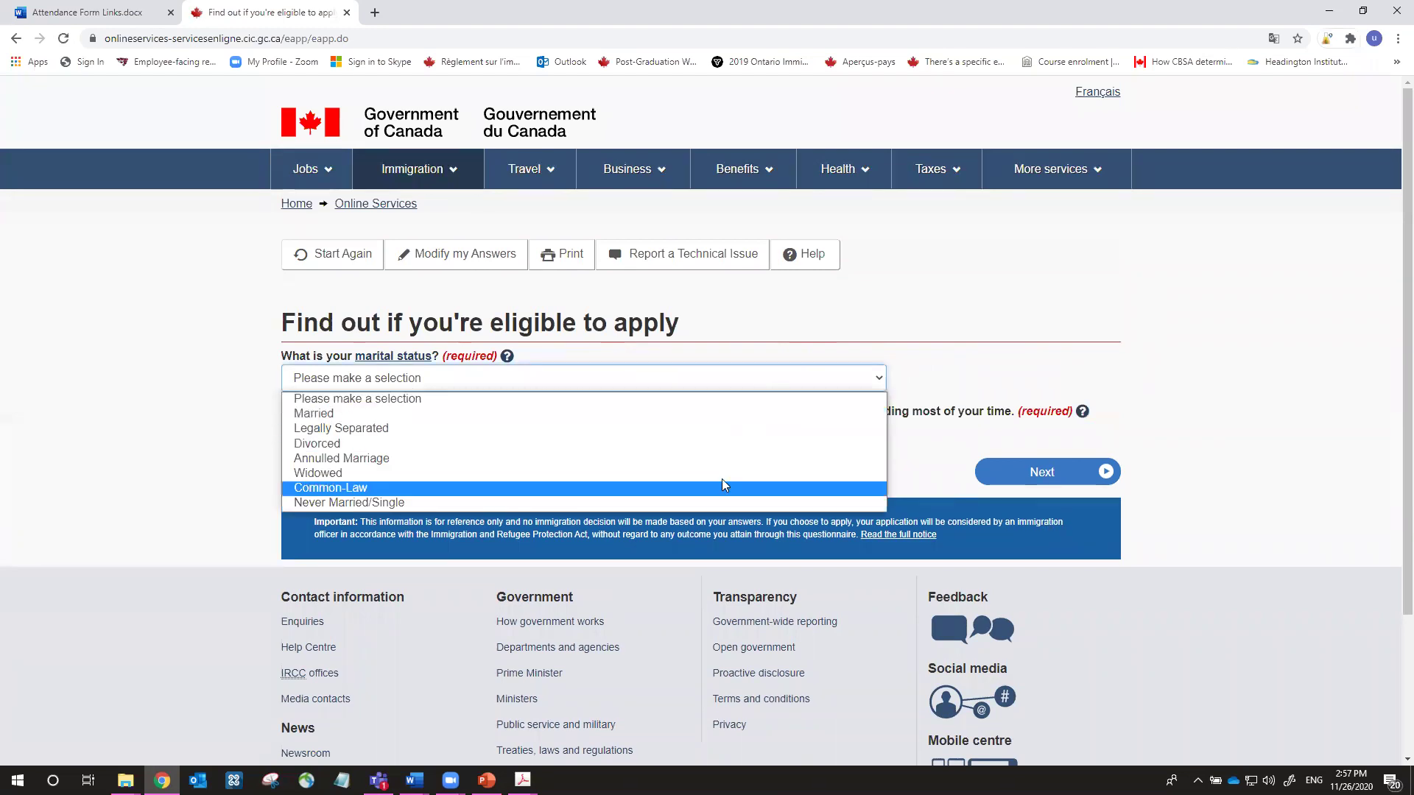
pyautogui.click(716, 499)
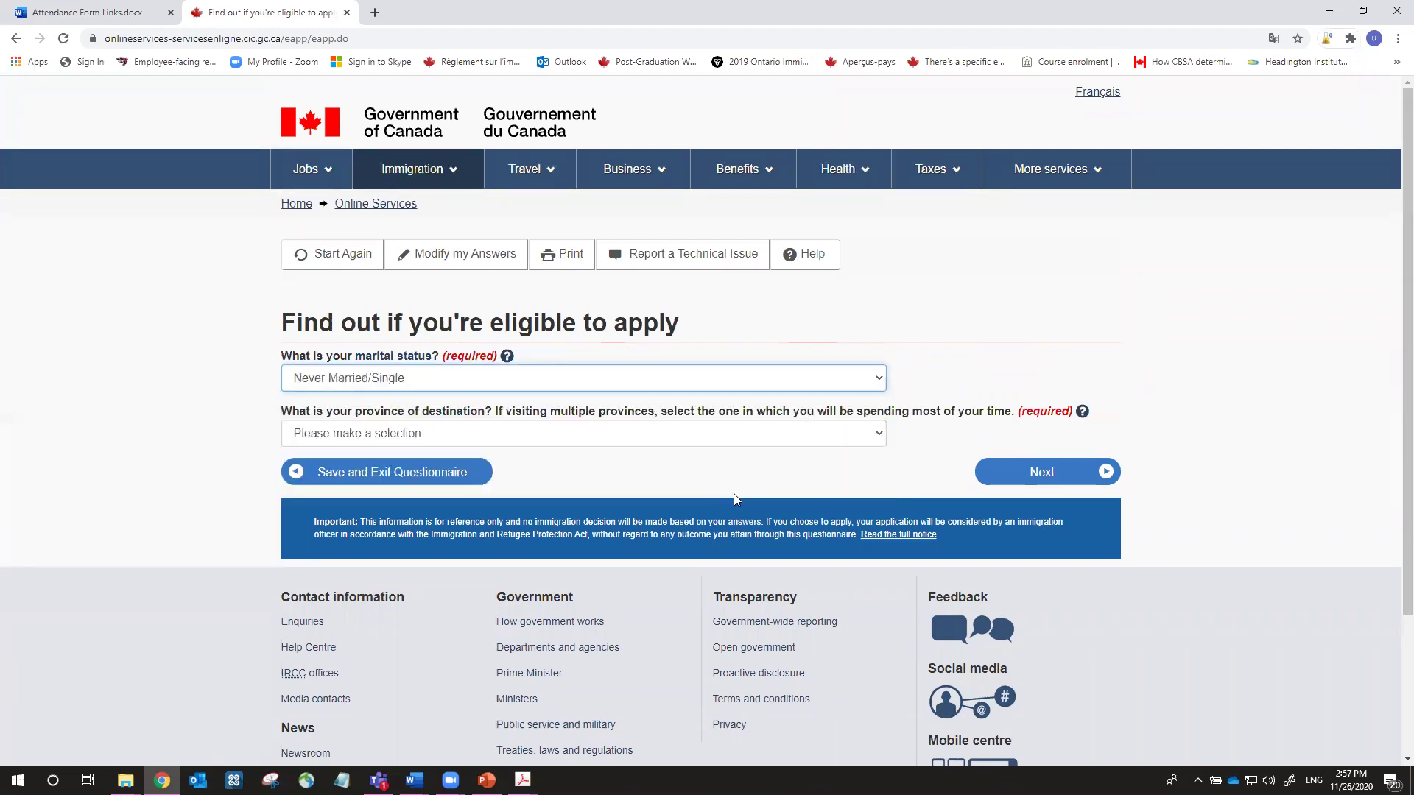
pyautogui.click(714, 440)
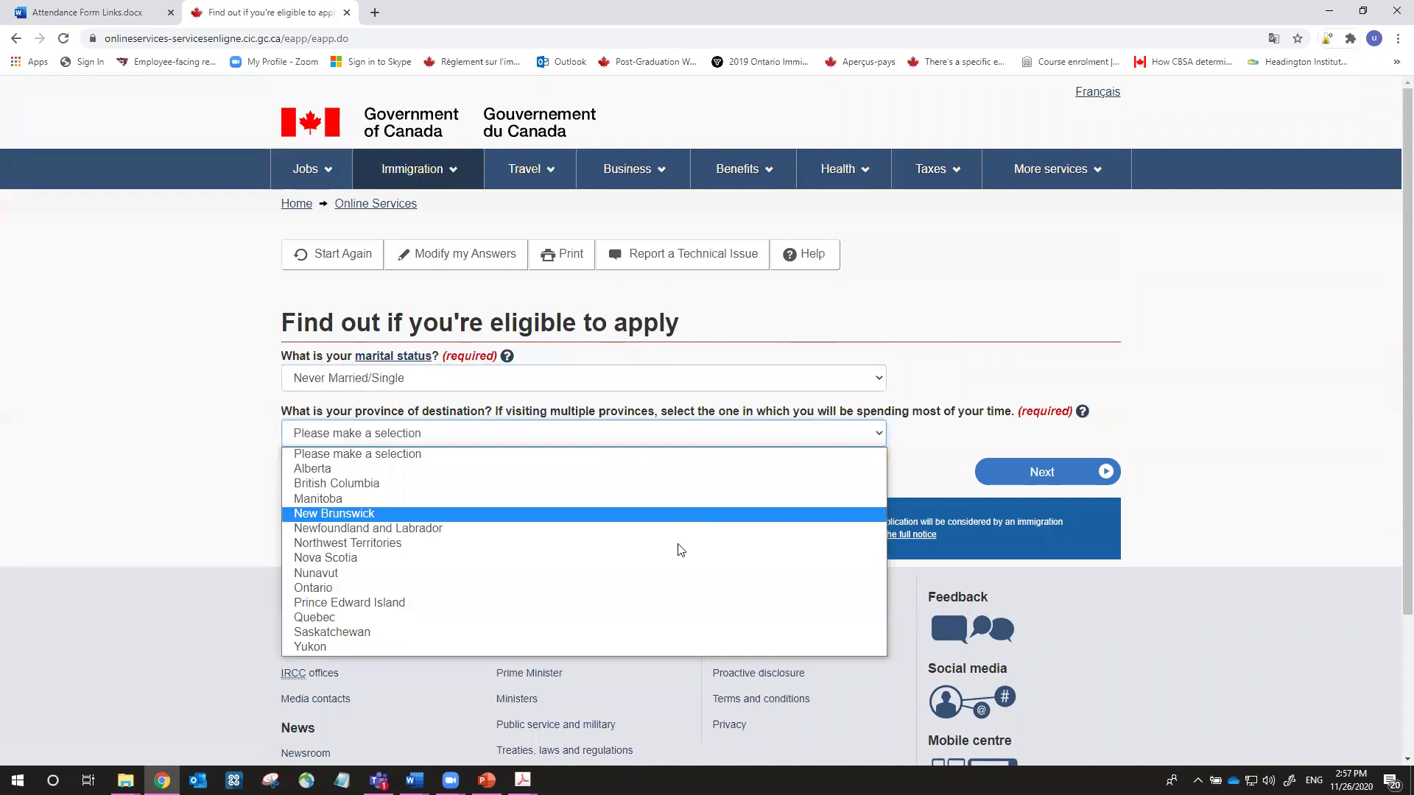
pyautogui.click(652, 592)
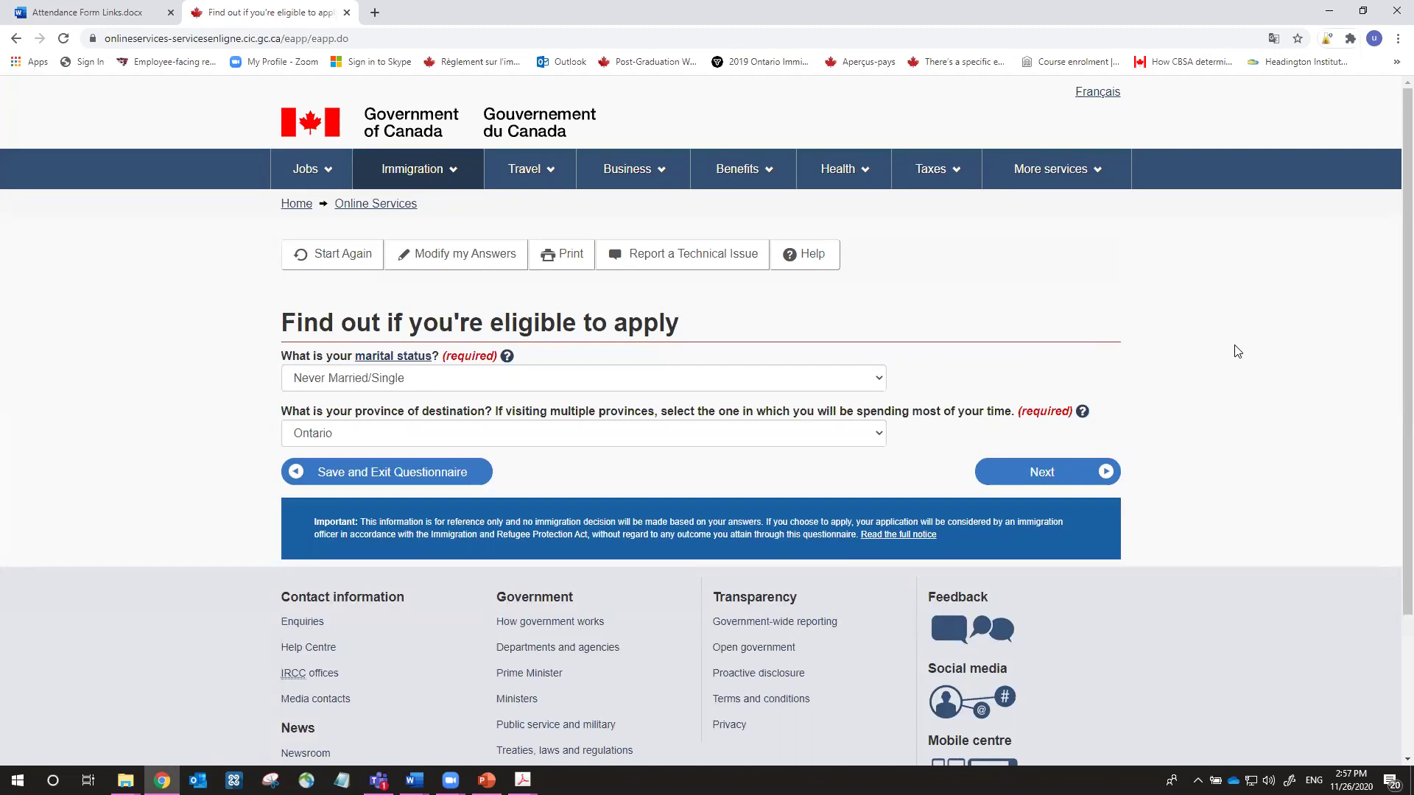
pyautogui.click(1101, 477)
pyautogui.scroll(-2, 1102, 480)
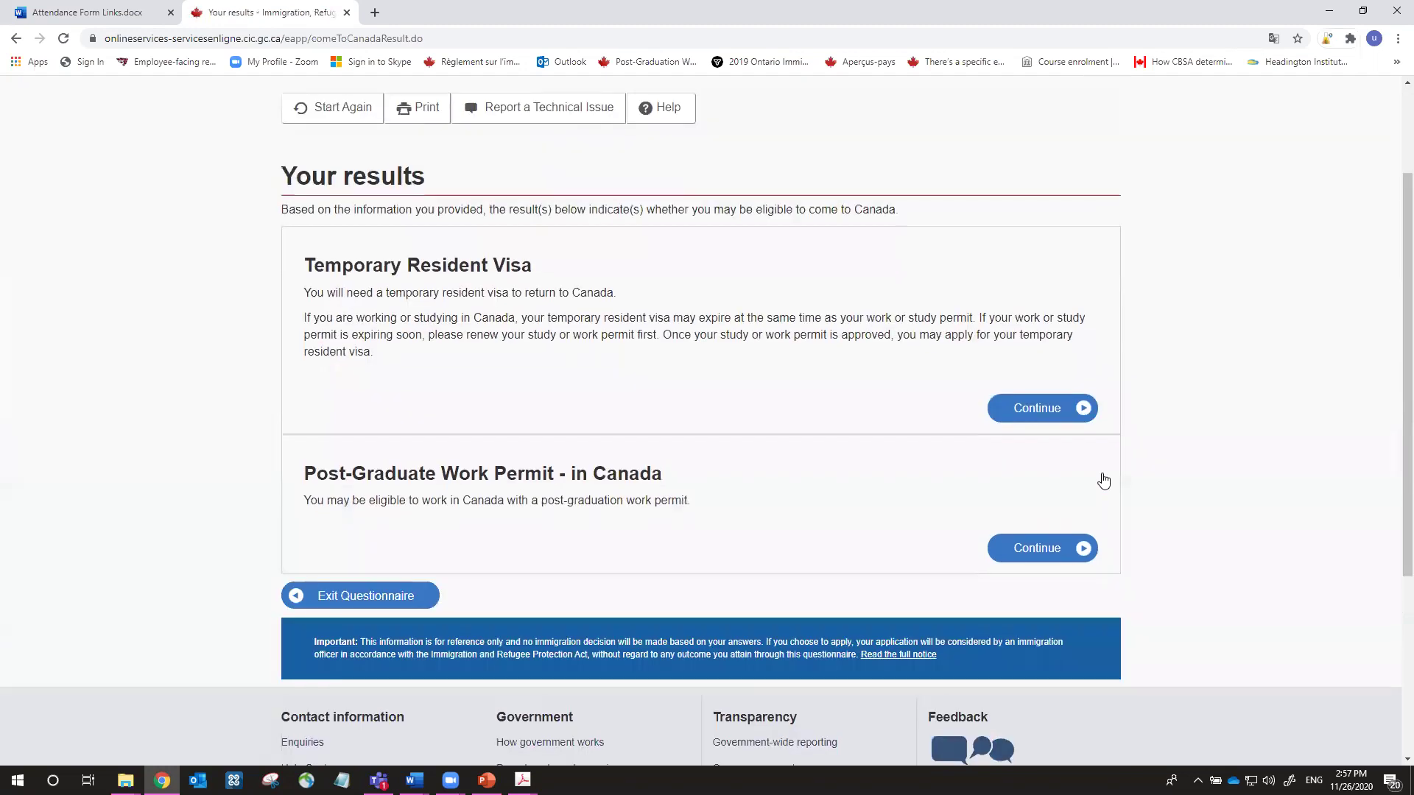
pyautogui.scroll(-1, 1103, 480)
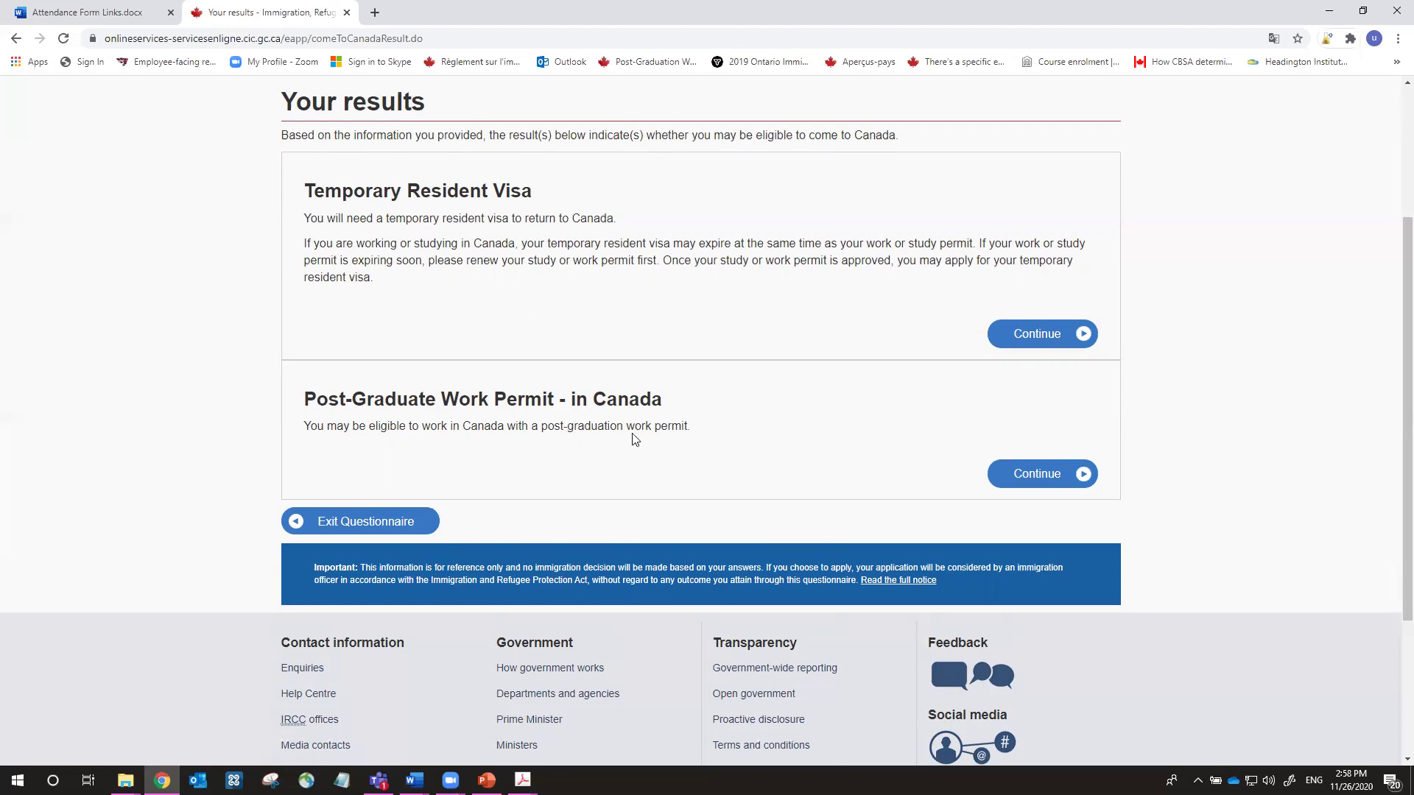
# Continue with the Post-Graduate Work Permit result to the personal checklist questions
pyautogui.click(1039, 475)
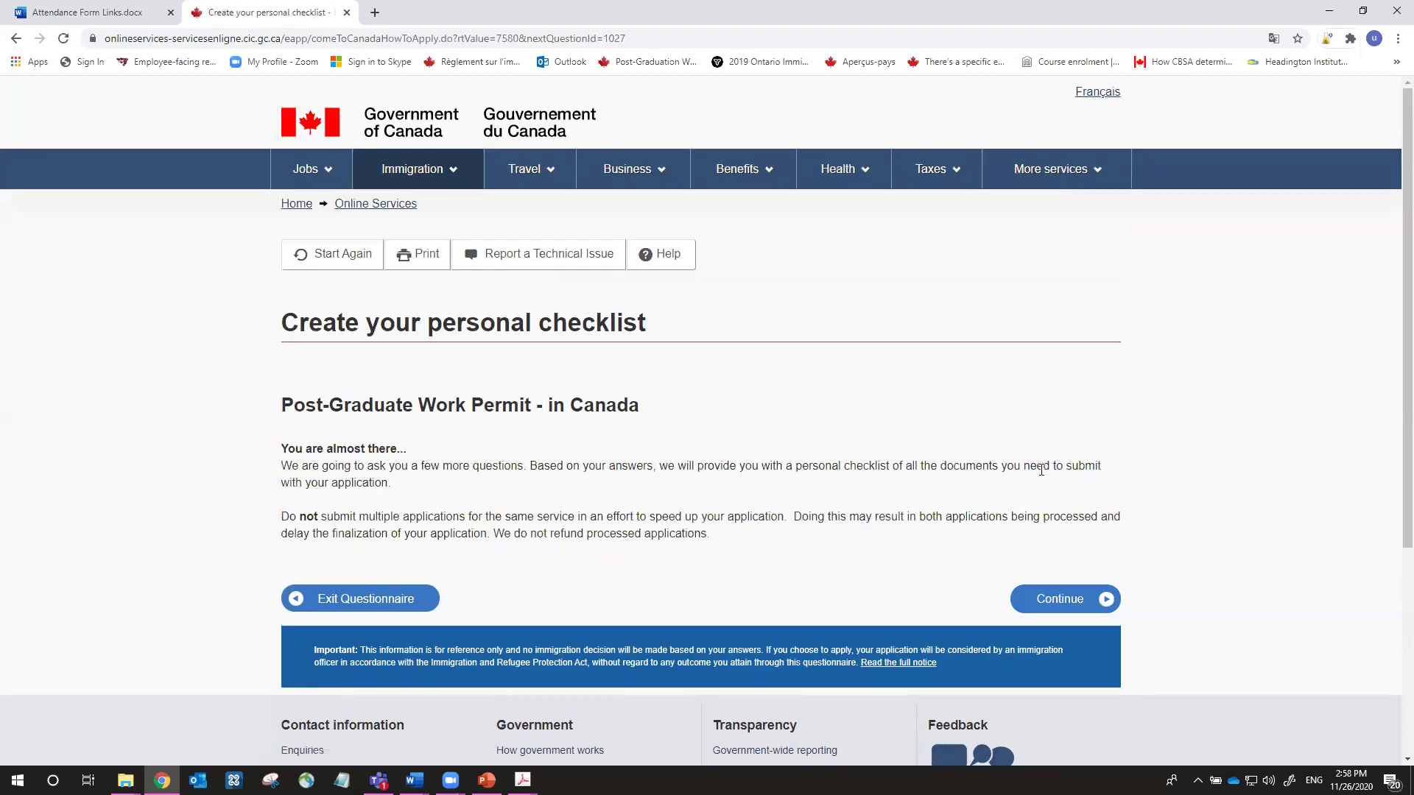
pyautogui.scroll(-3, 1068, 442)
pyautogui.click(1087, 391)
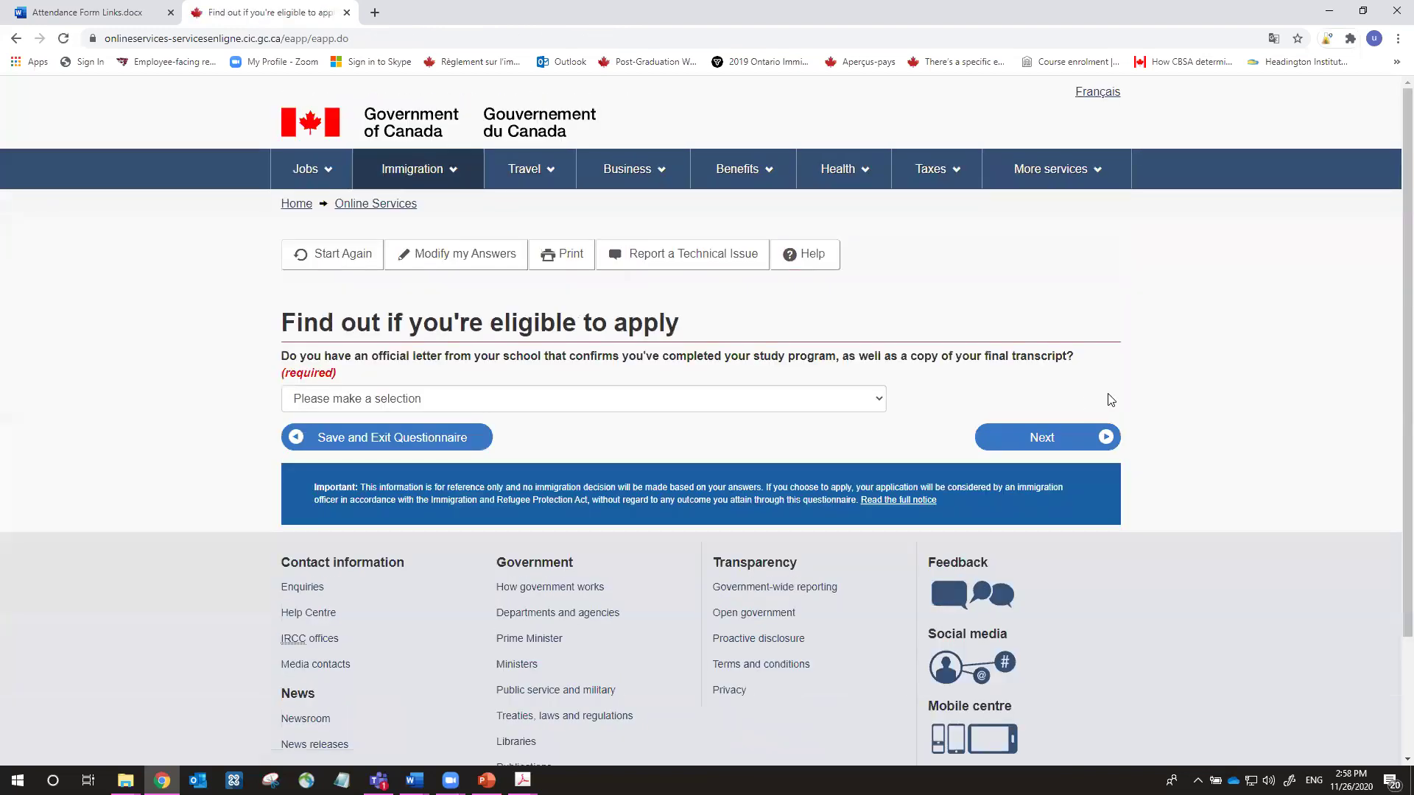
# Answer Yes to having the school completion letter
pyautogui.scroll(-2, 1098, 401)
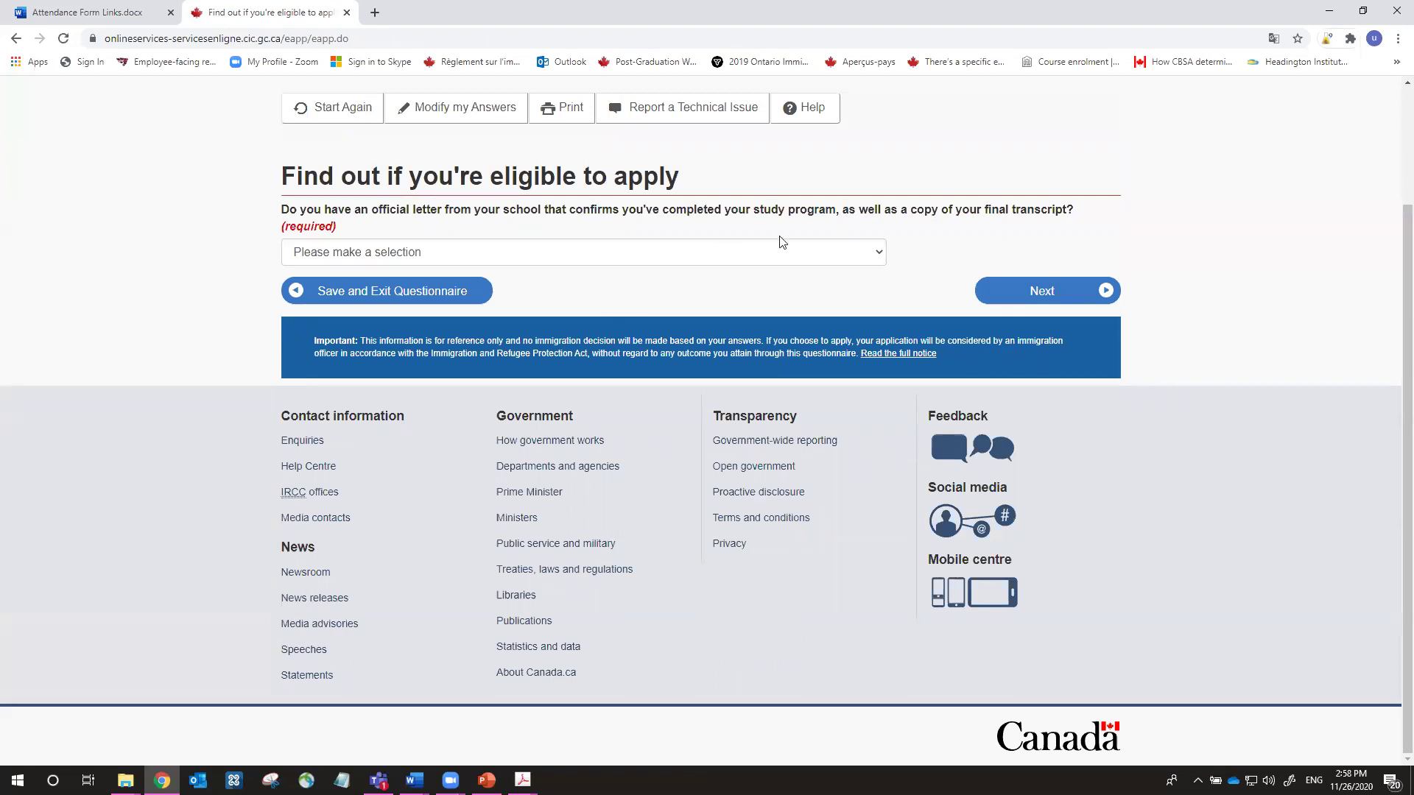
pyautogui.click(833, 252)
pyautogui.click(815, 291)
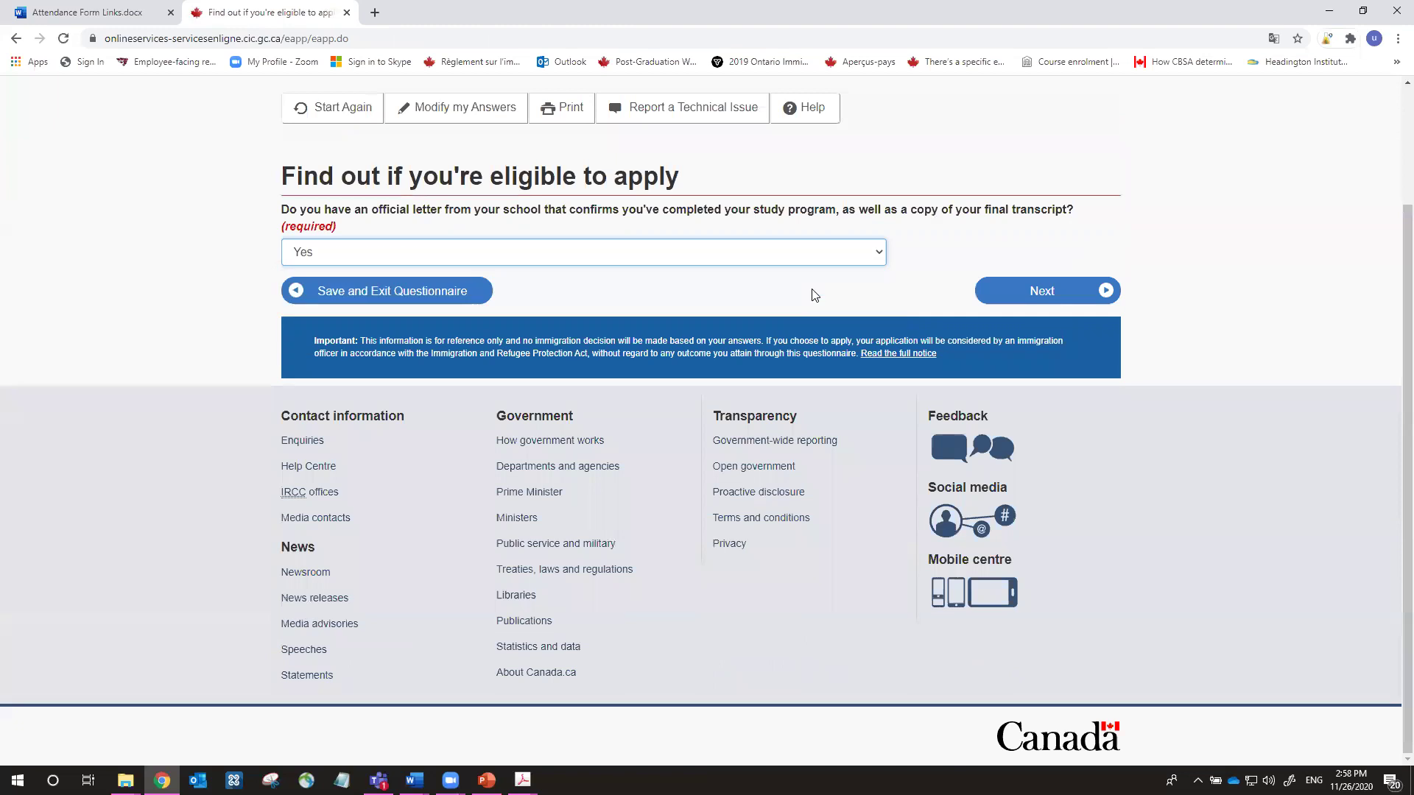
pyautogui.click(1015, 293)
# Answer No to having had a recent medical exam
pyautogui.scroll(-1, 1015, 301)
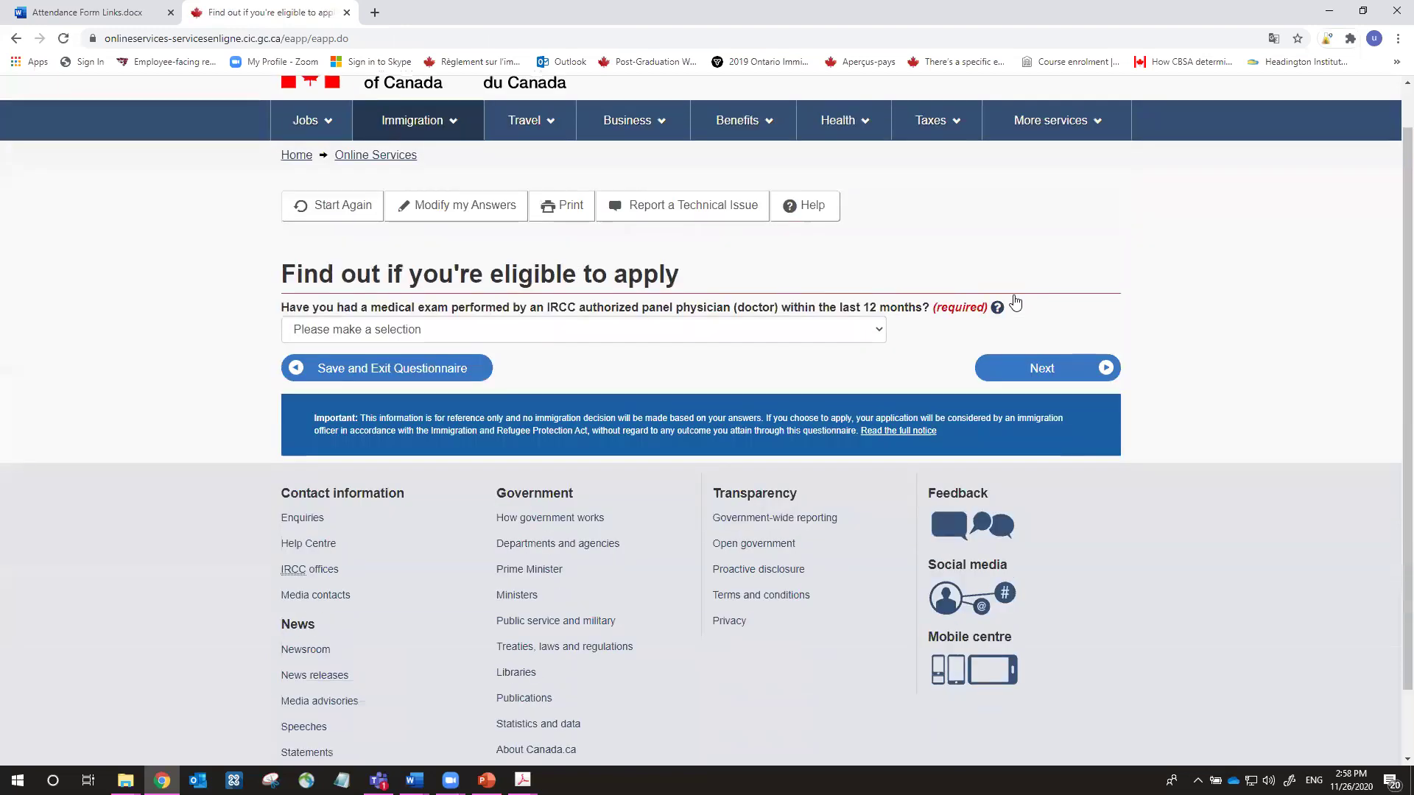
pyautogui.scroll(-1, 1015, 301)
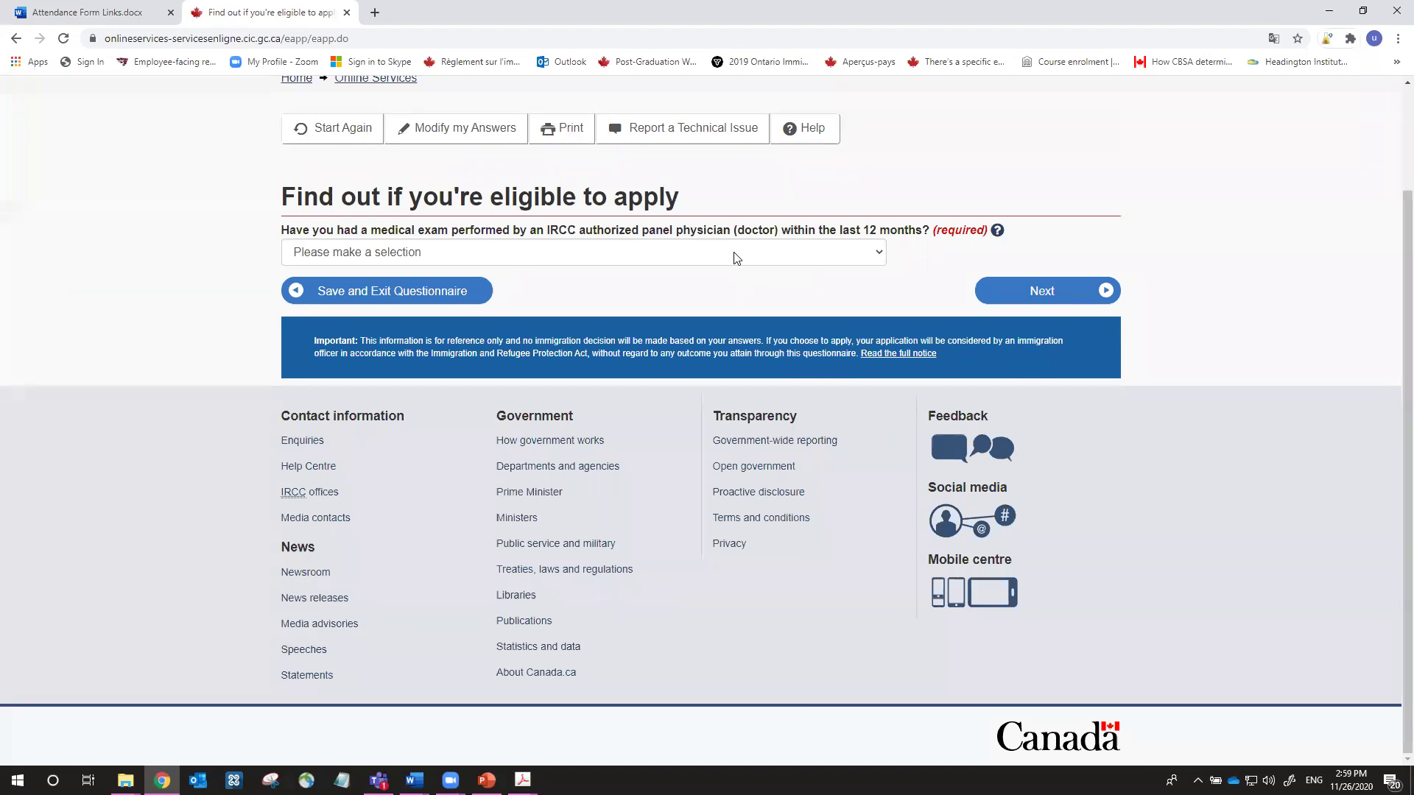
pyautogui.click(734, 257)
pyautogui.click(729, 303)
pyautogui.click(1034, 299)
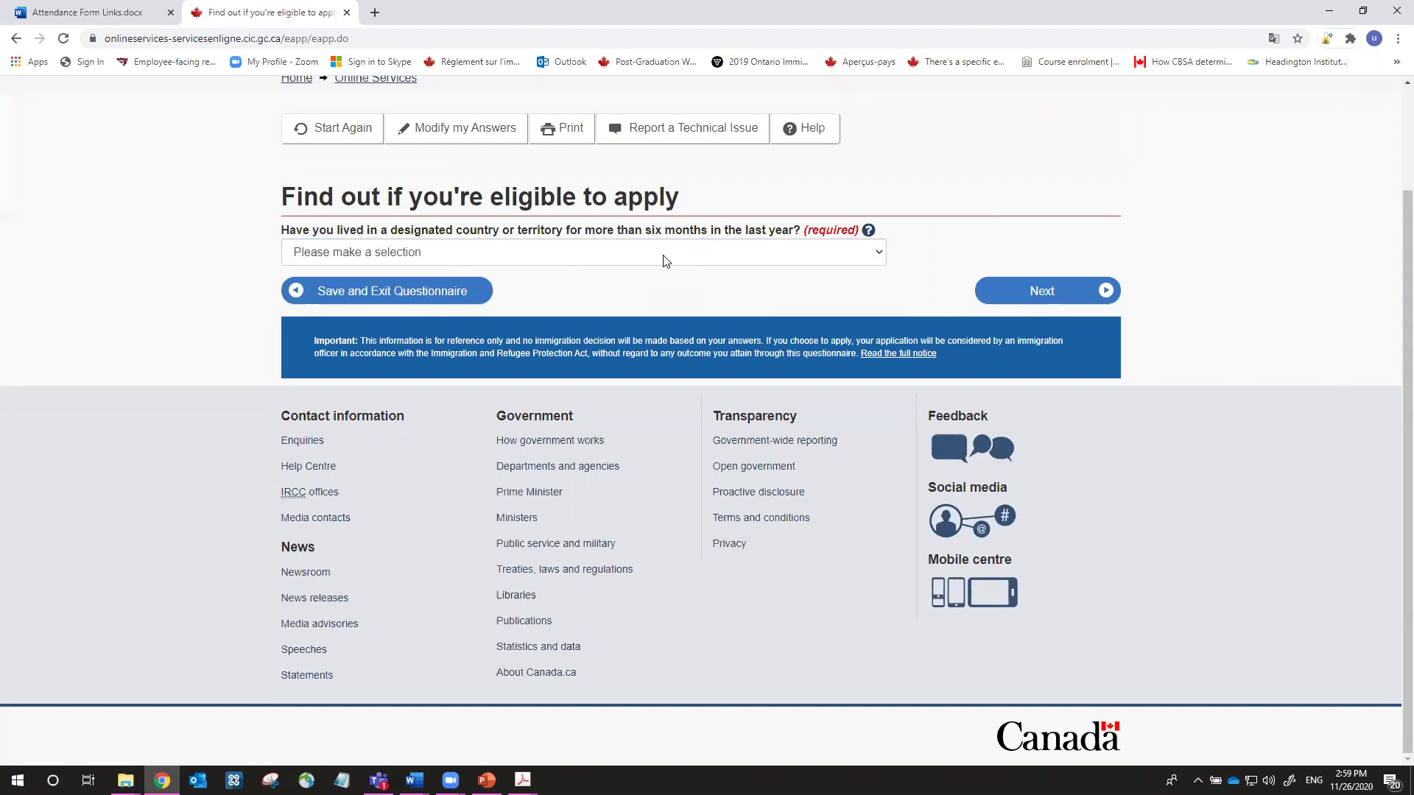
# Answer No to having lived in a designated country
pyautogui.moveTo(548, 234); pyautogui.dragTo(659, 234)
pyautogui.click(713, 237)
pyautogui.click(713, 234)
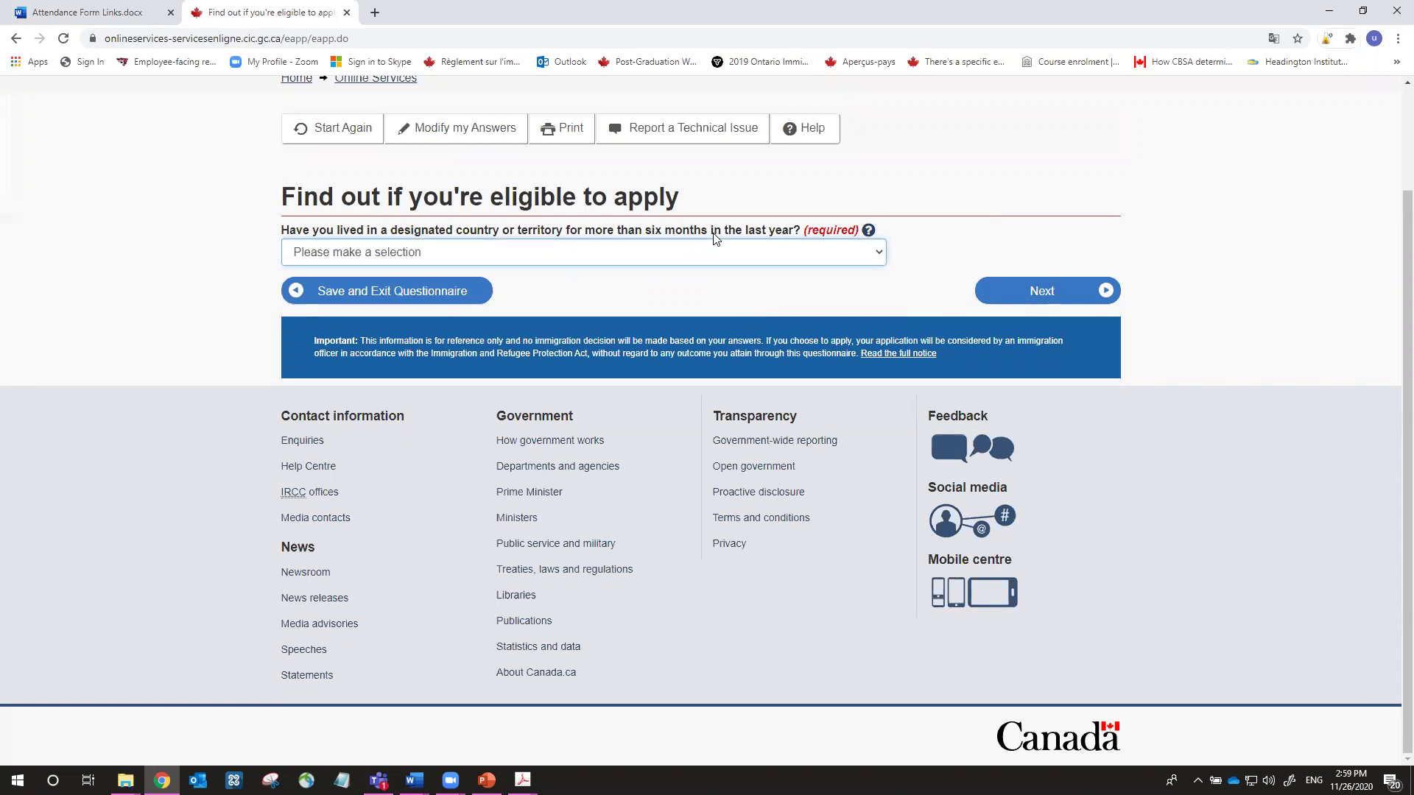
pyautogui.click(719, 254)
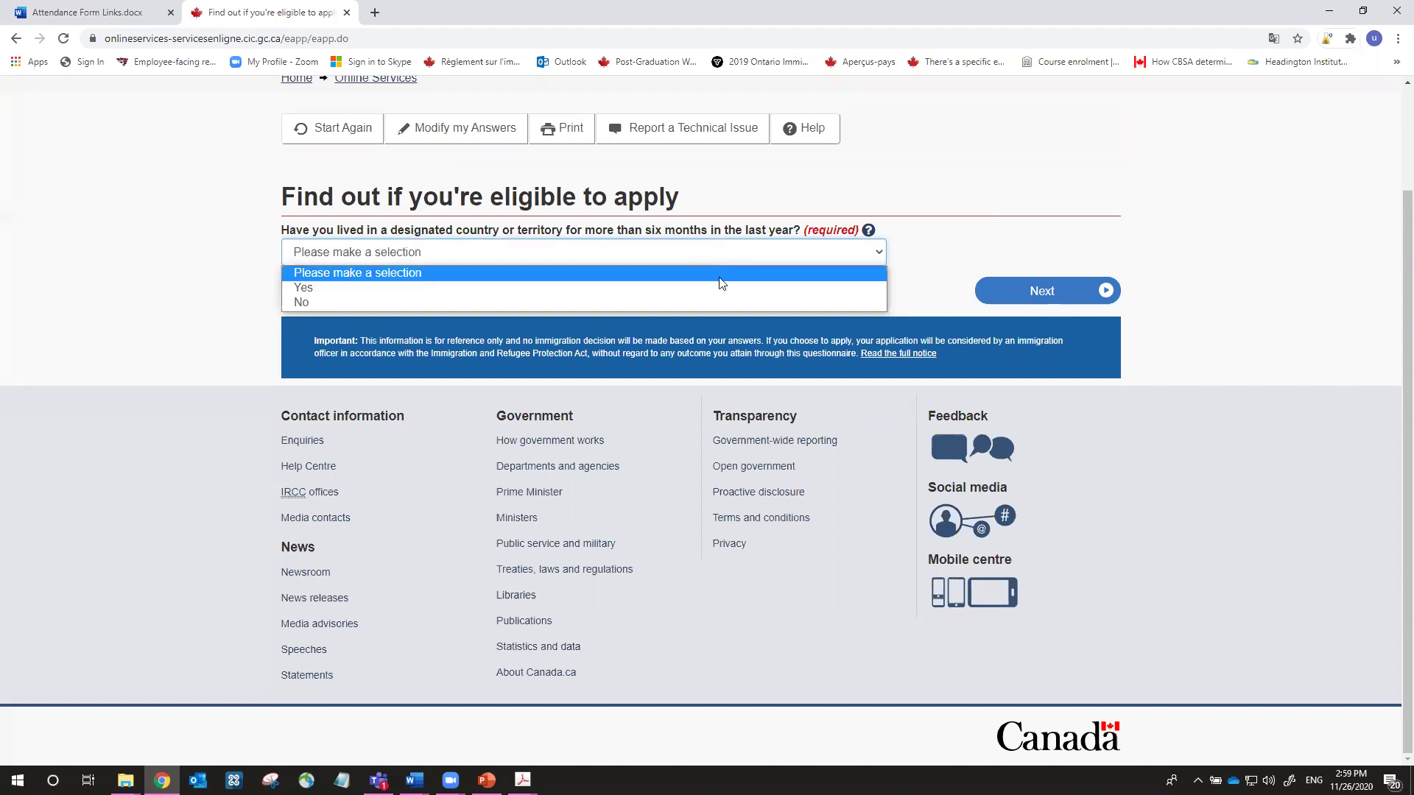
pyautogui.click(701, 302)
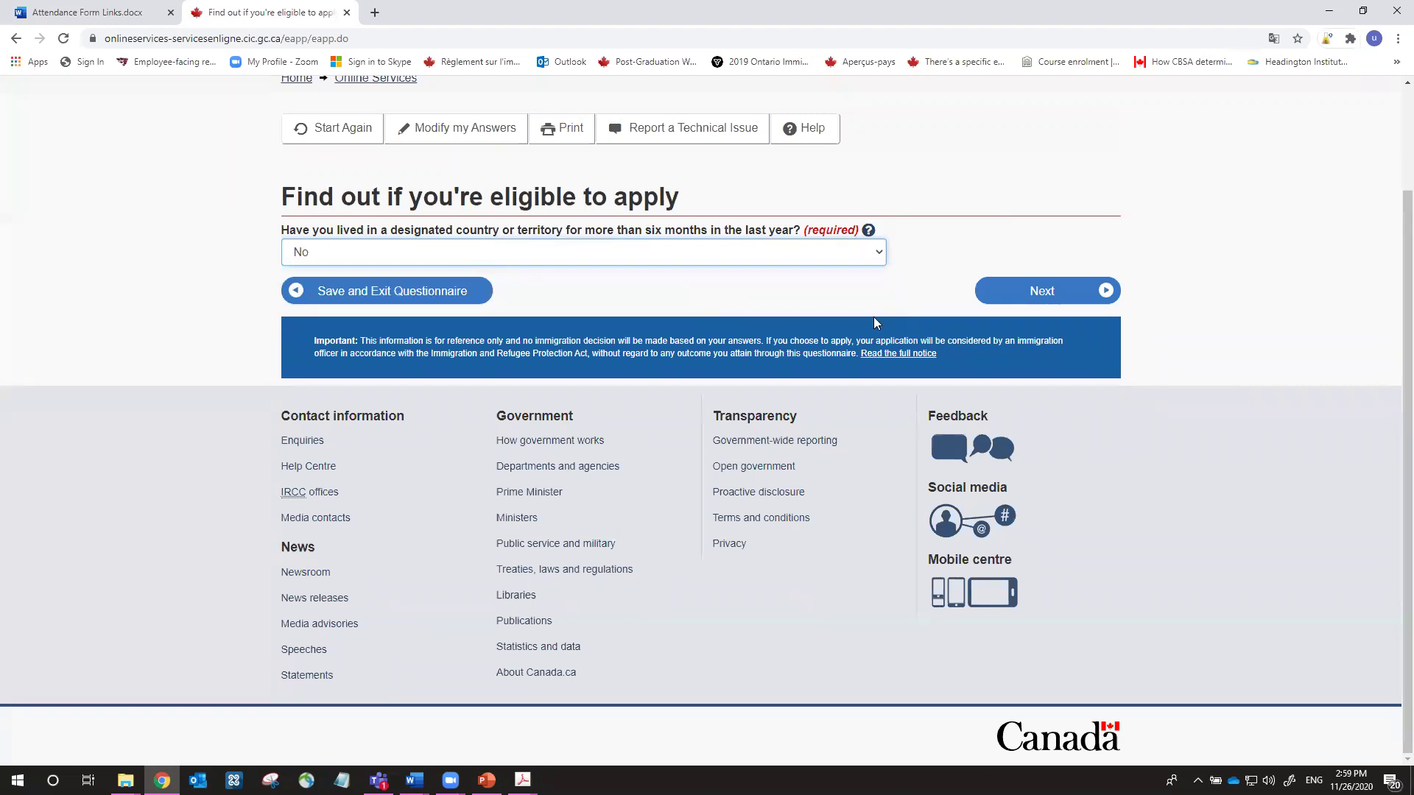
pyautogui.click(1001, 298)
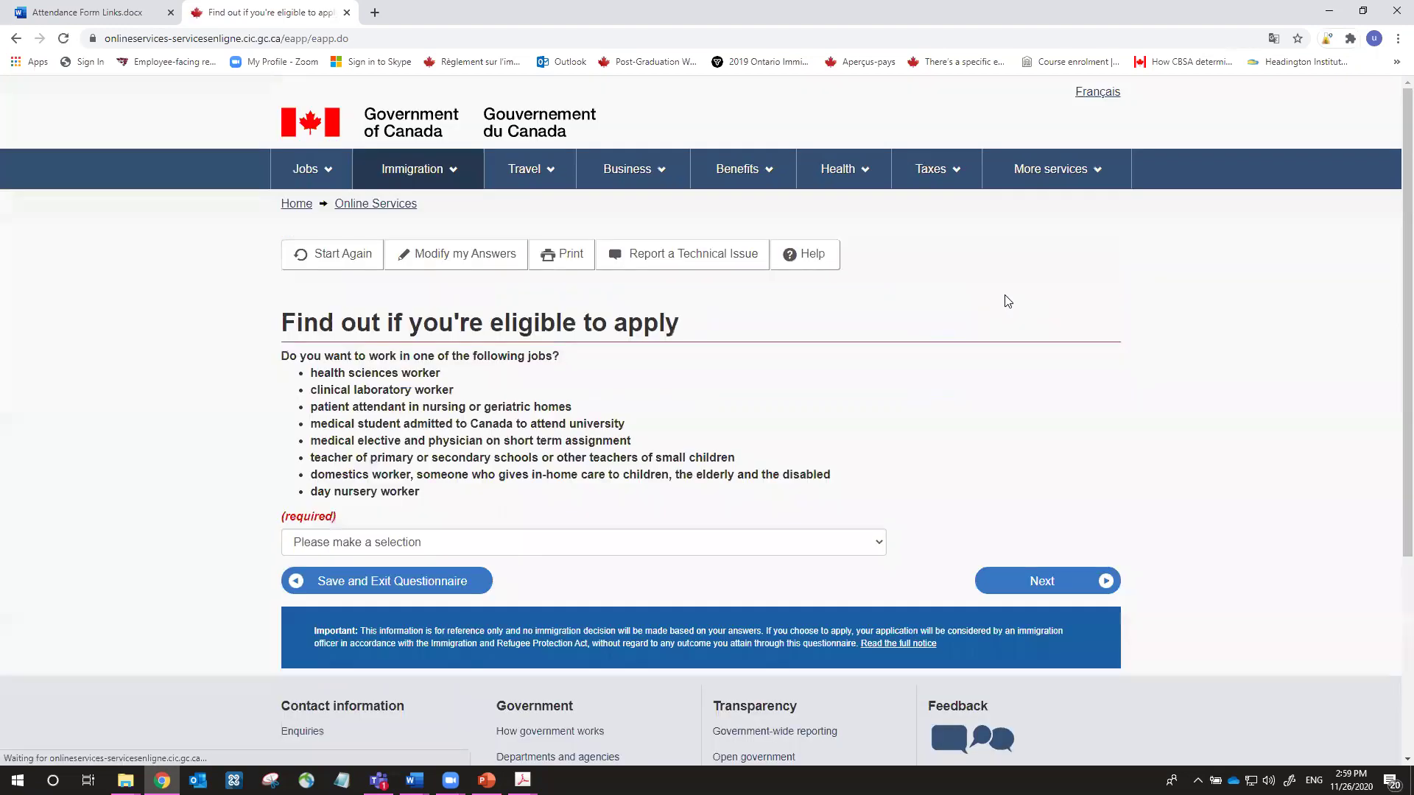
# Review the list of health, teaching and childcare jobs by highlighting it
pyautogui.scroll(-4, 1006, 298)
pyautogui.scroll(2, 1009, 301)
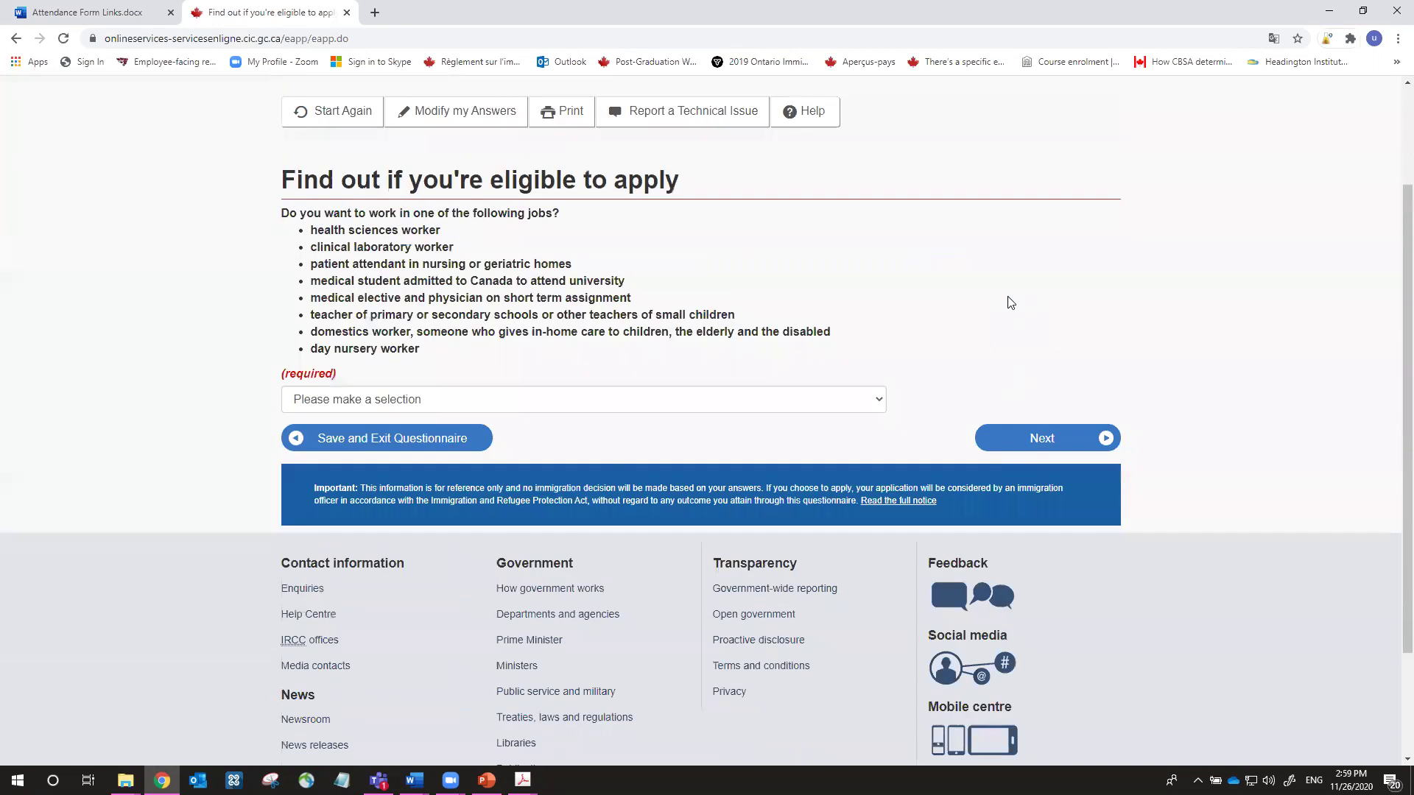
pyautogui.scroll(-1, 1011, 302)
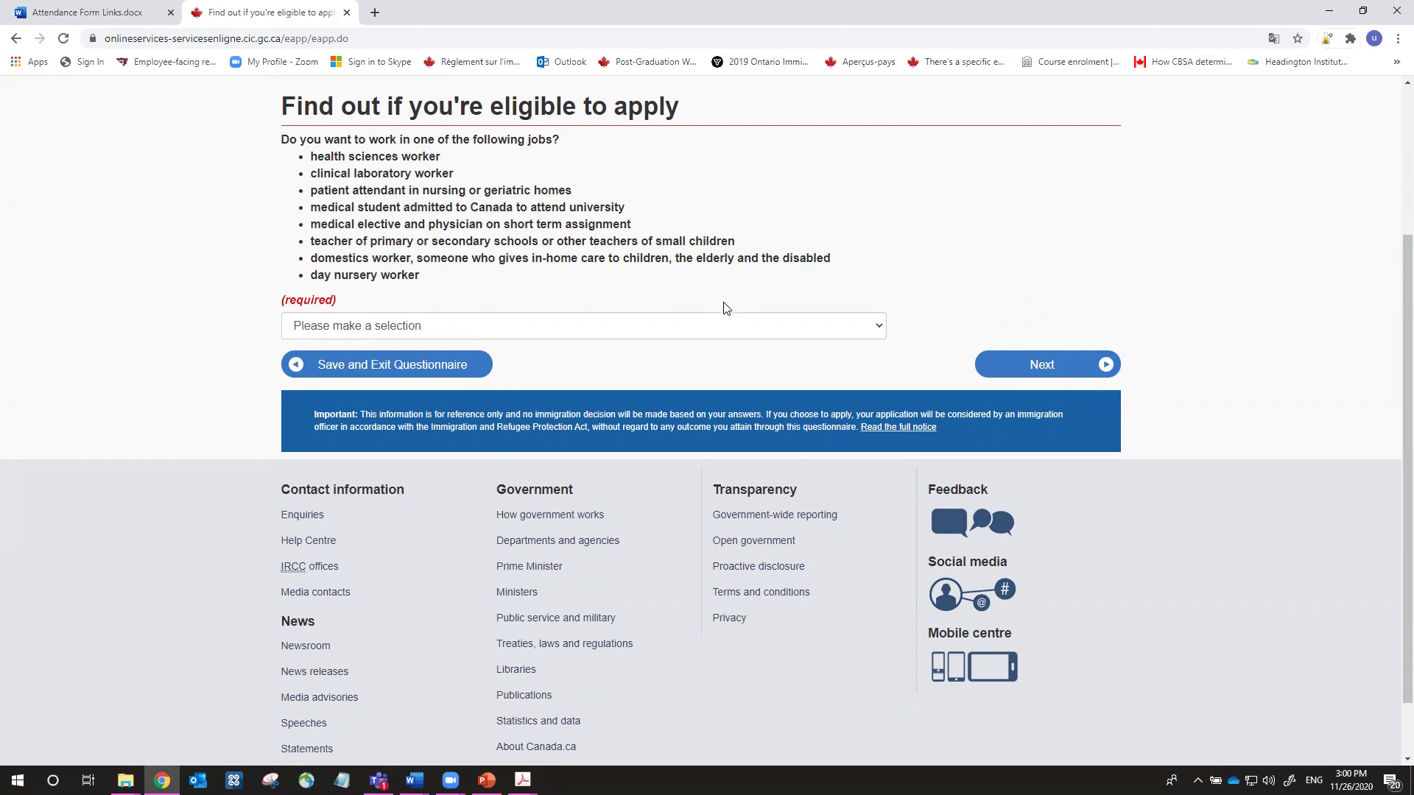
pyautogui.moveTo(463, 287); pyautogui.dragTo(335, 224)
pyautogui.moveTo(272, 168); pyautogui.dragTo(308, 168)
pyautogui.click(268, 164)
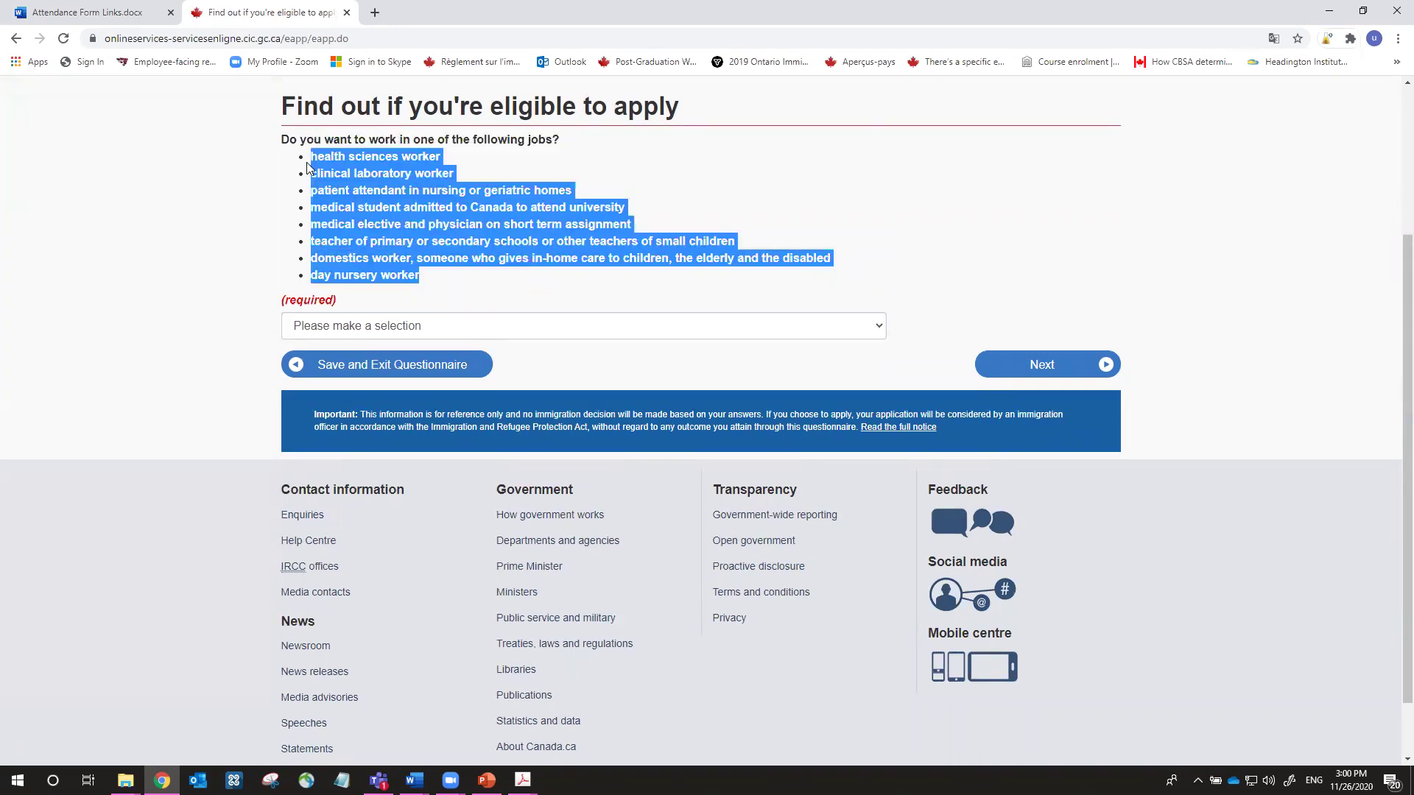
pyautogui.click(365, 227)
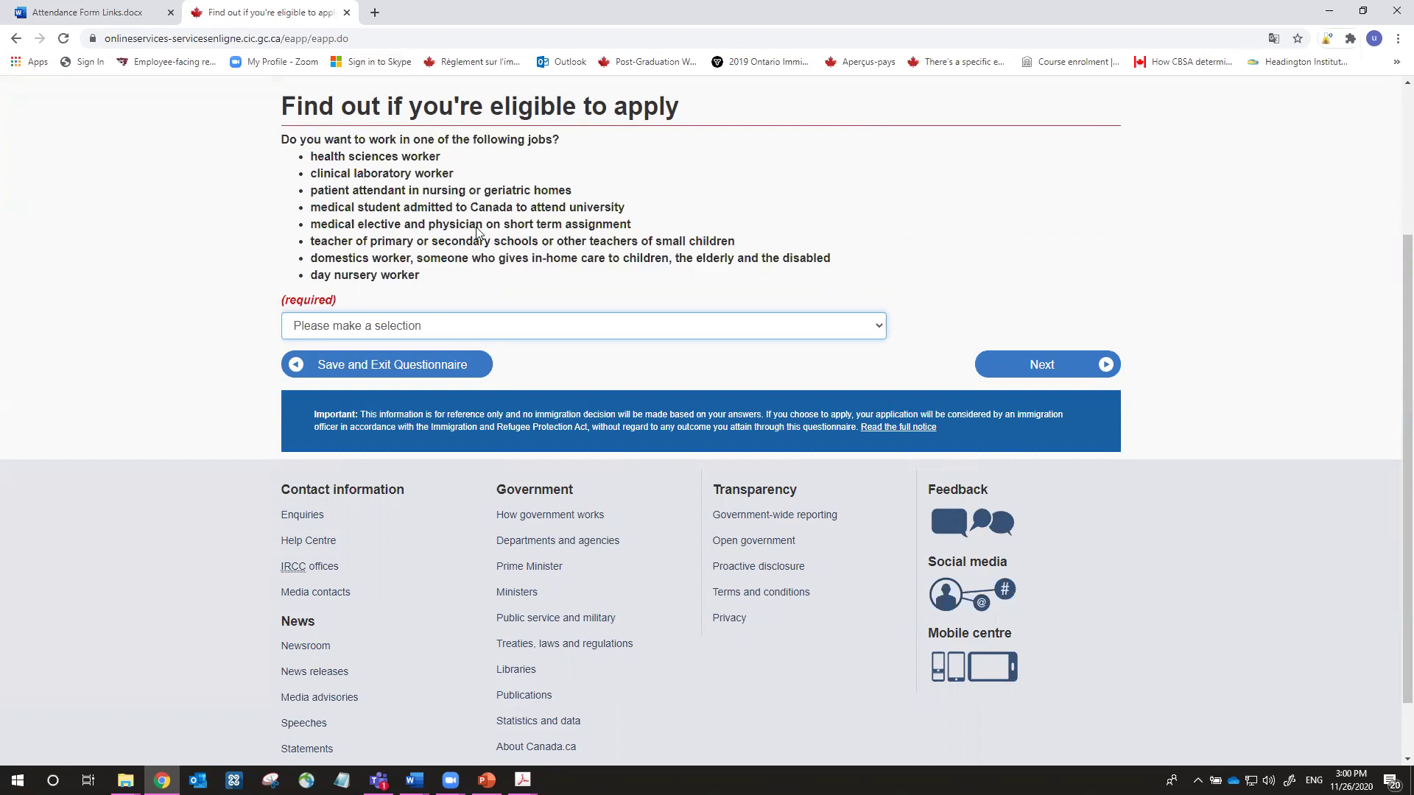
# Answer No to working in one of the listed jobs and continue
pyautogui.scroll(-2, 480, 232)
pyautogui.scroll(1, 454, 189)
pyautogui.scroll(-1, 482, 214)
pyautogui.scroll(1, 493, 309)
pyautogui.click(500, 332)
pyautogui.click(500, 374)
pyautogui.click(1026, 365)
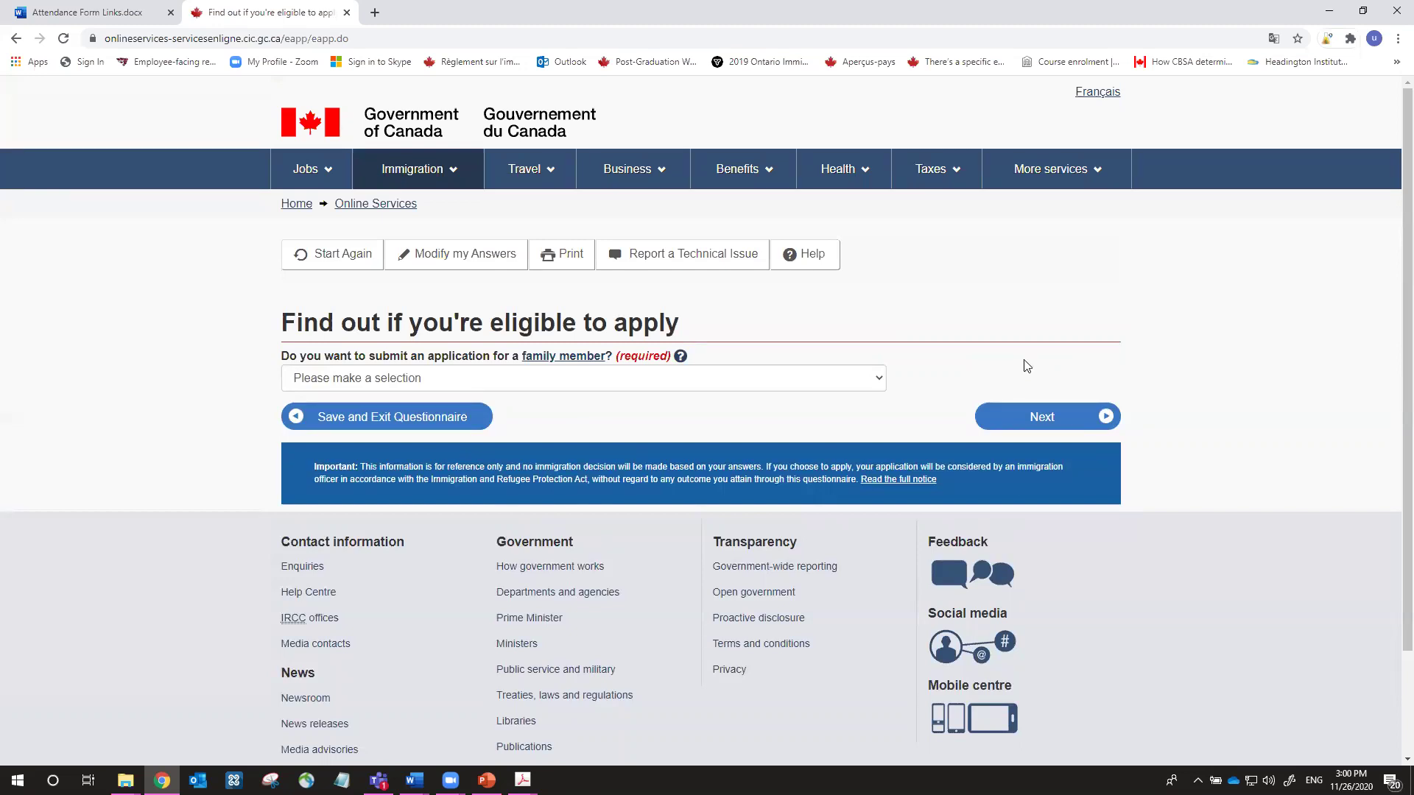
# Answer No to applying on behalf of a family member
pyautogui.scroll(-2, 1022, 366)
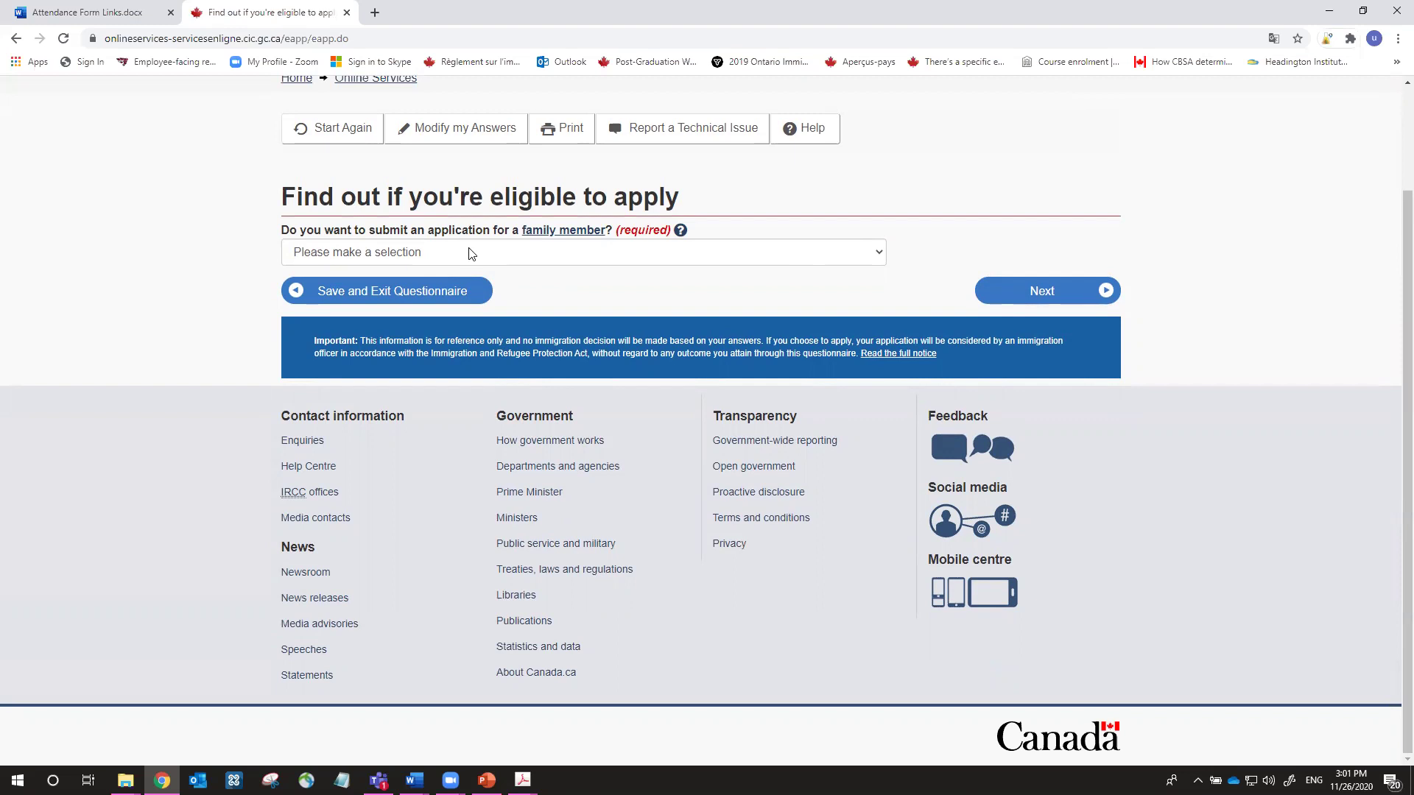
pyautogui.click(655, 258)
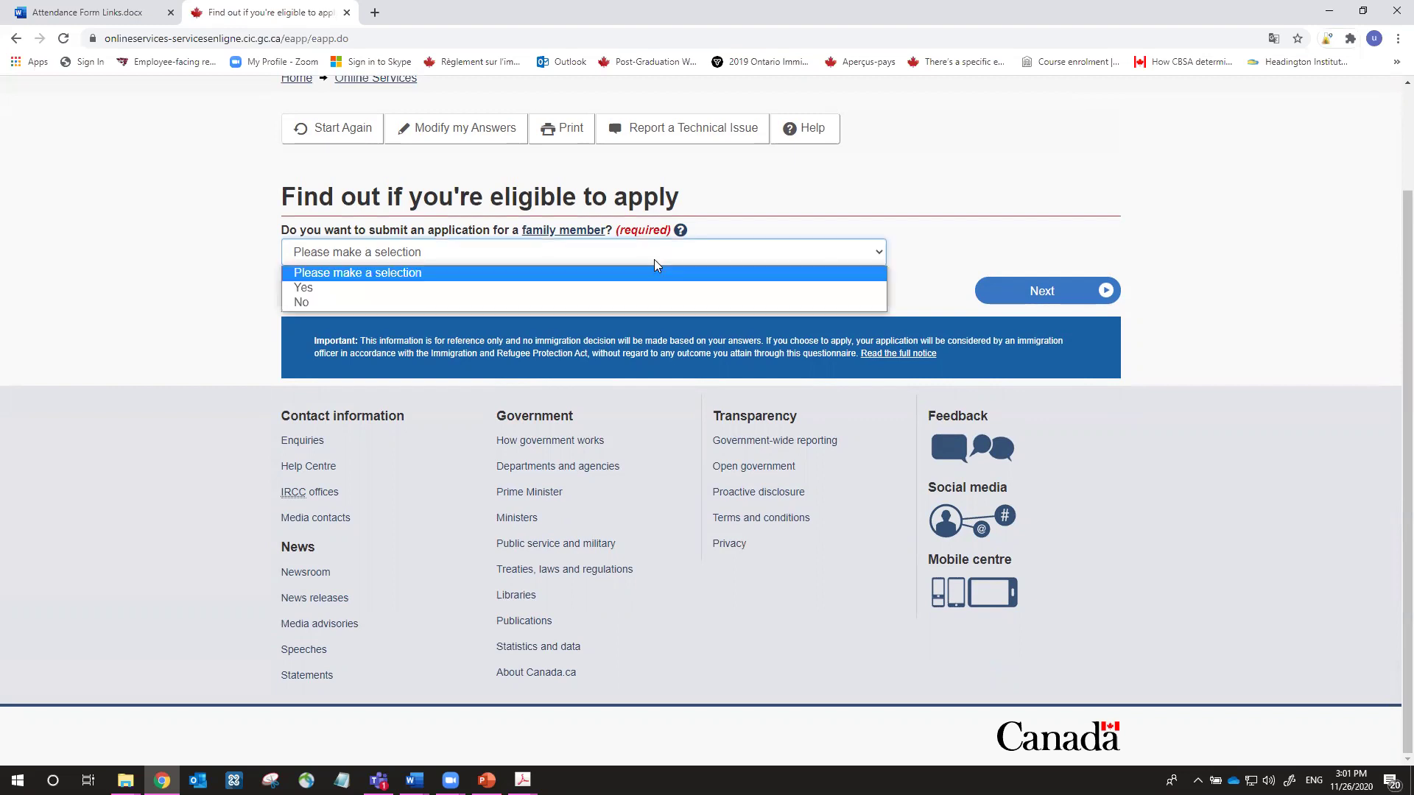
pyautogui.click(626, 302)
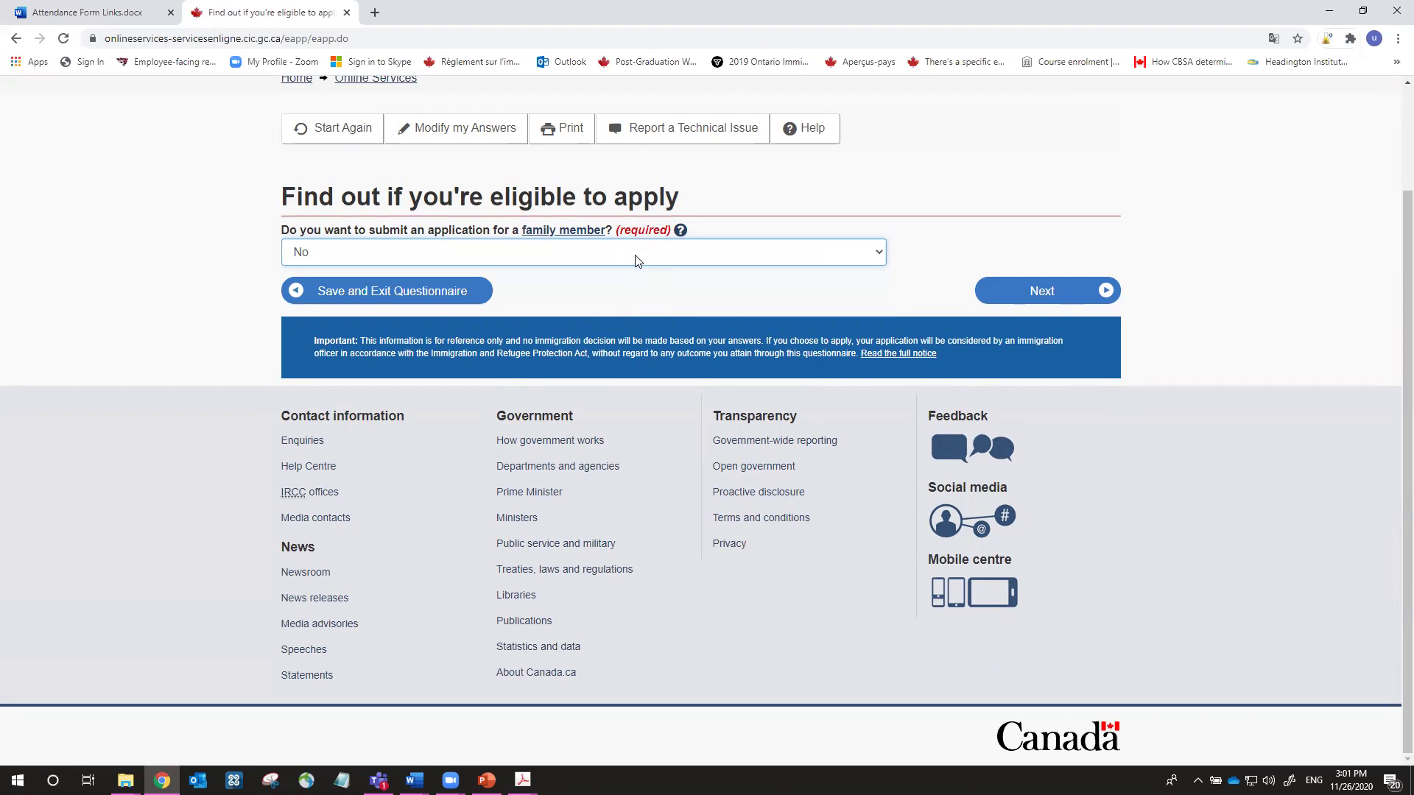
pyautogui.click(1029, 287)
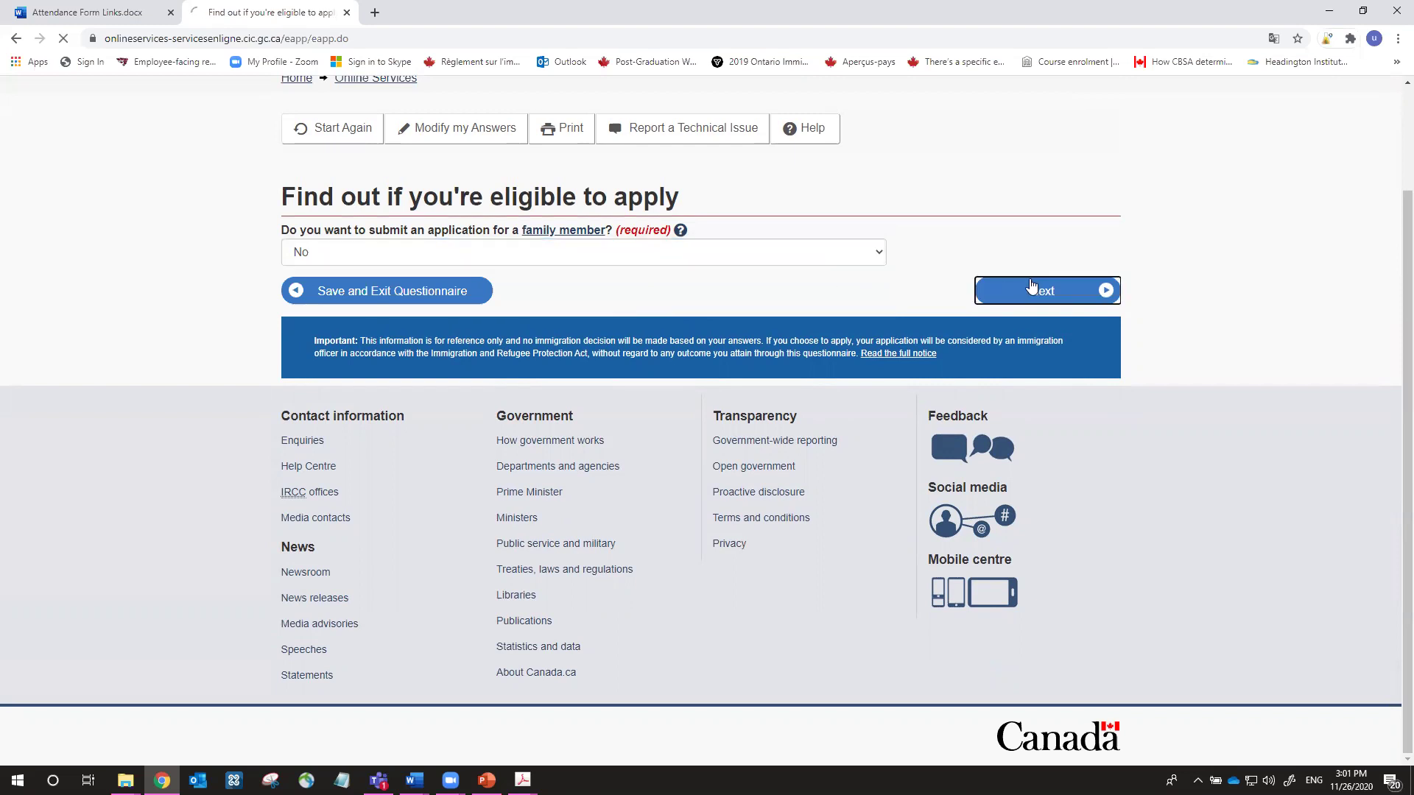
# Choose No for giving someone access to the application
pyautogui.scroll(-2, 875, 280)
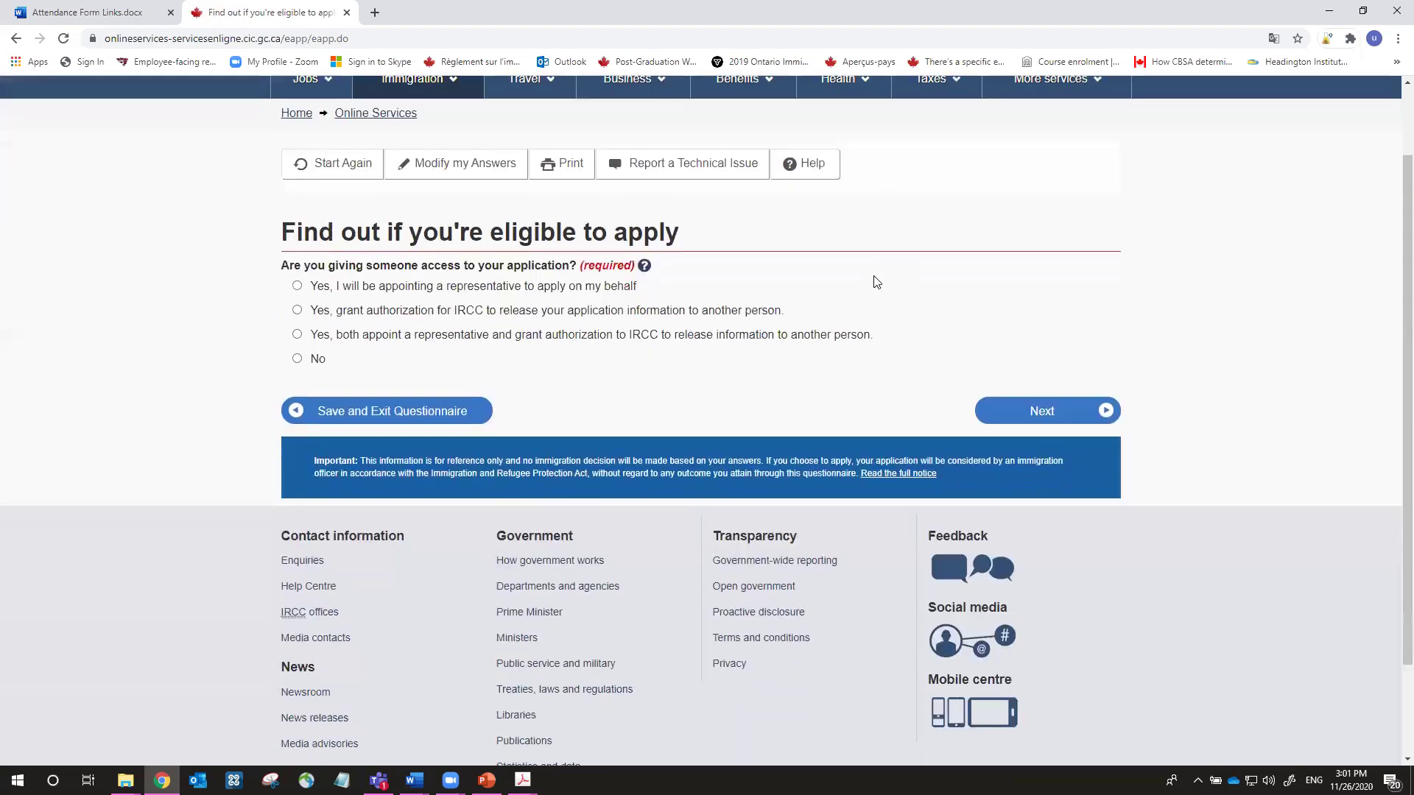
pyautogui.scroll(-1, 875, 280)
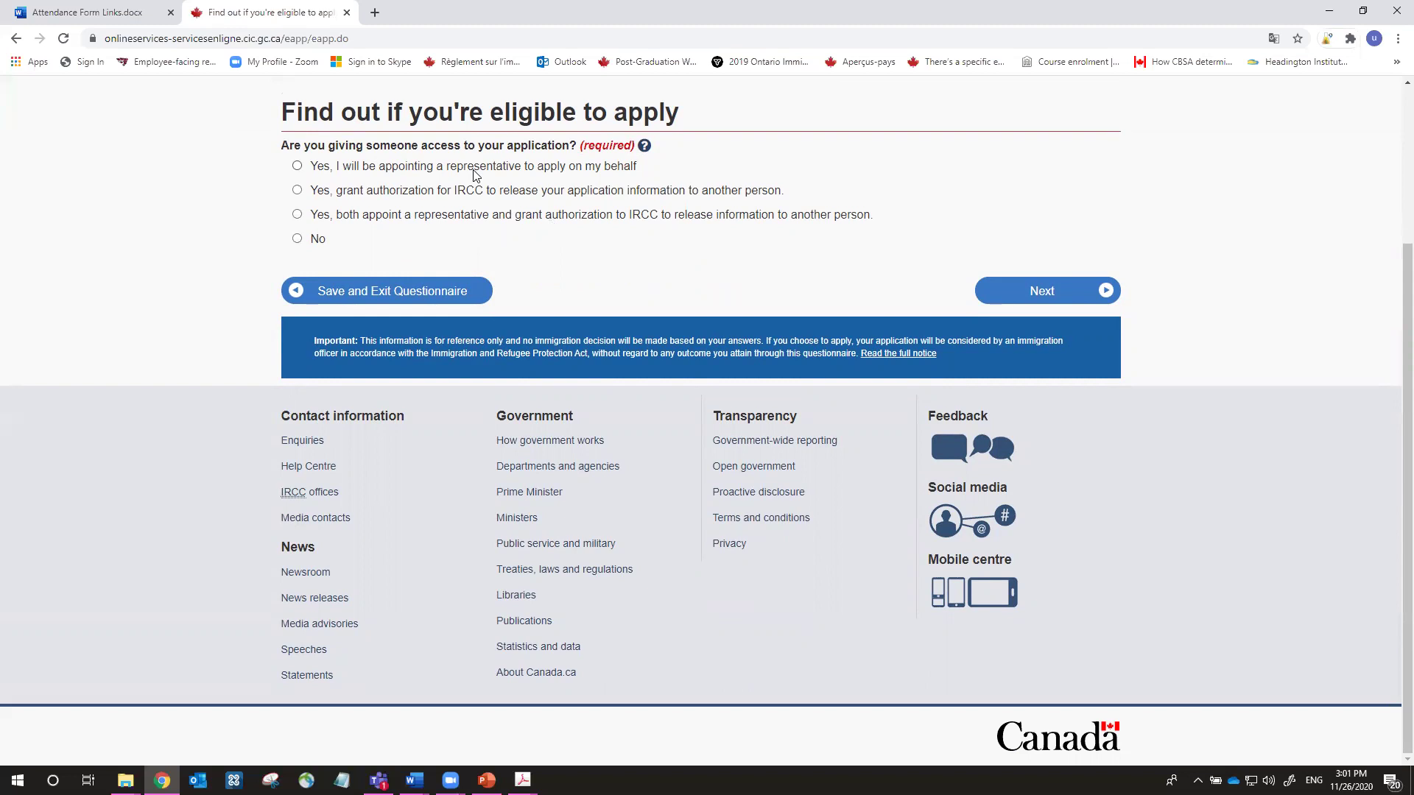
pyautogui.click(298, 238)
pyautogui.click(1049, 295)
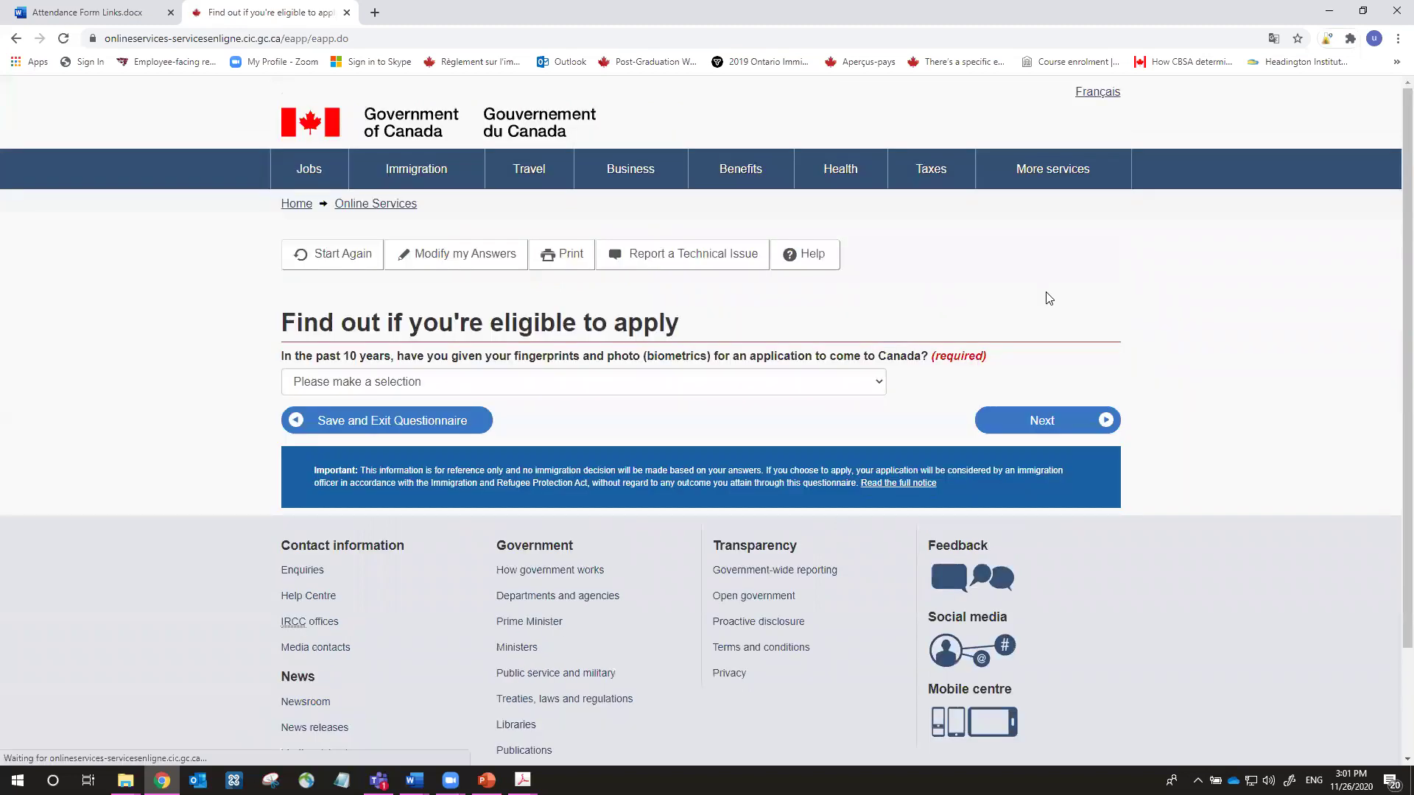
# Answer Yes to having given biometrics in the past 10 years
pyautogui.scroll(-2, 935, 305)
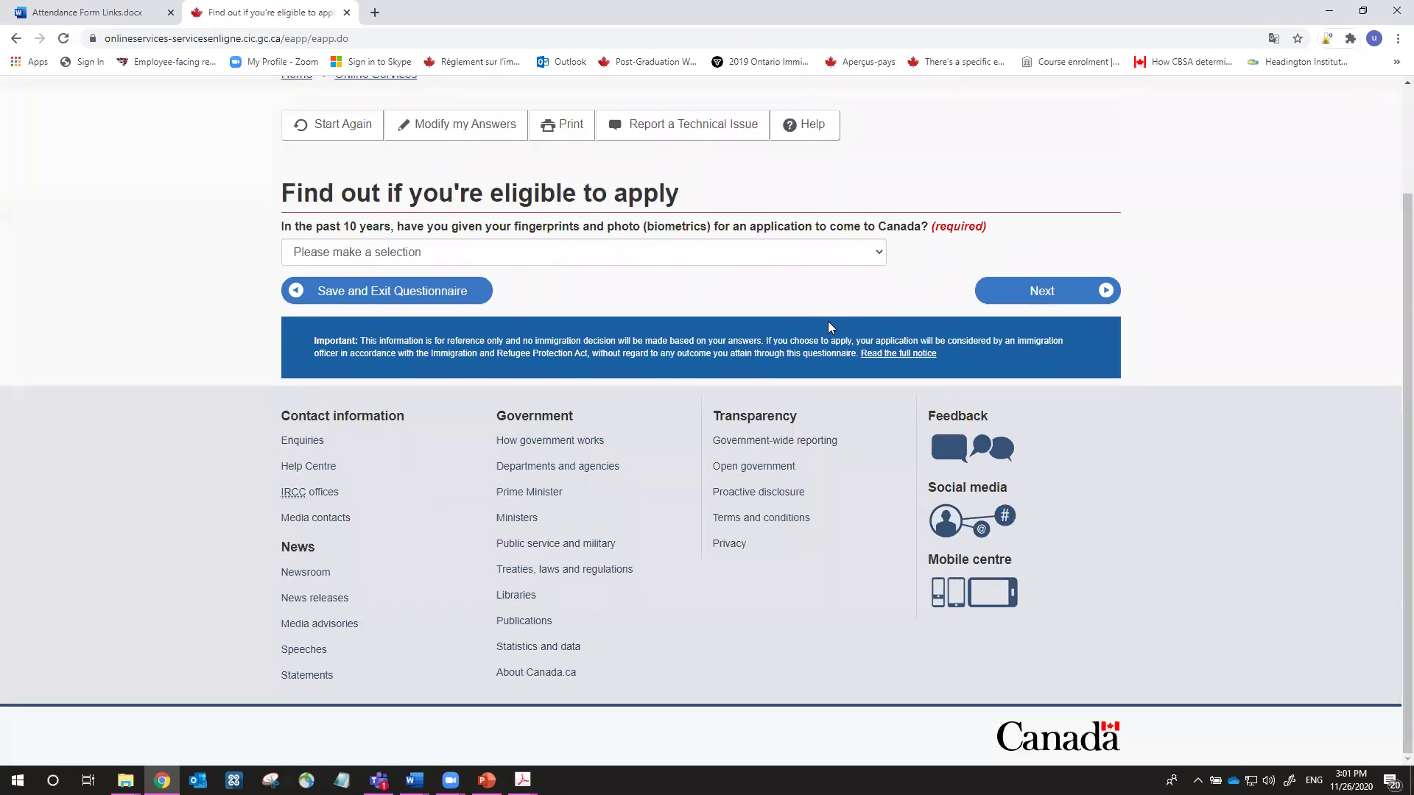
pyautogui.click(854, 252)
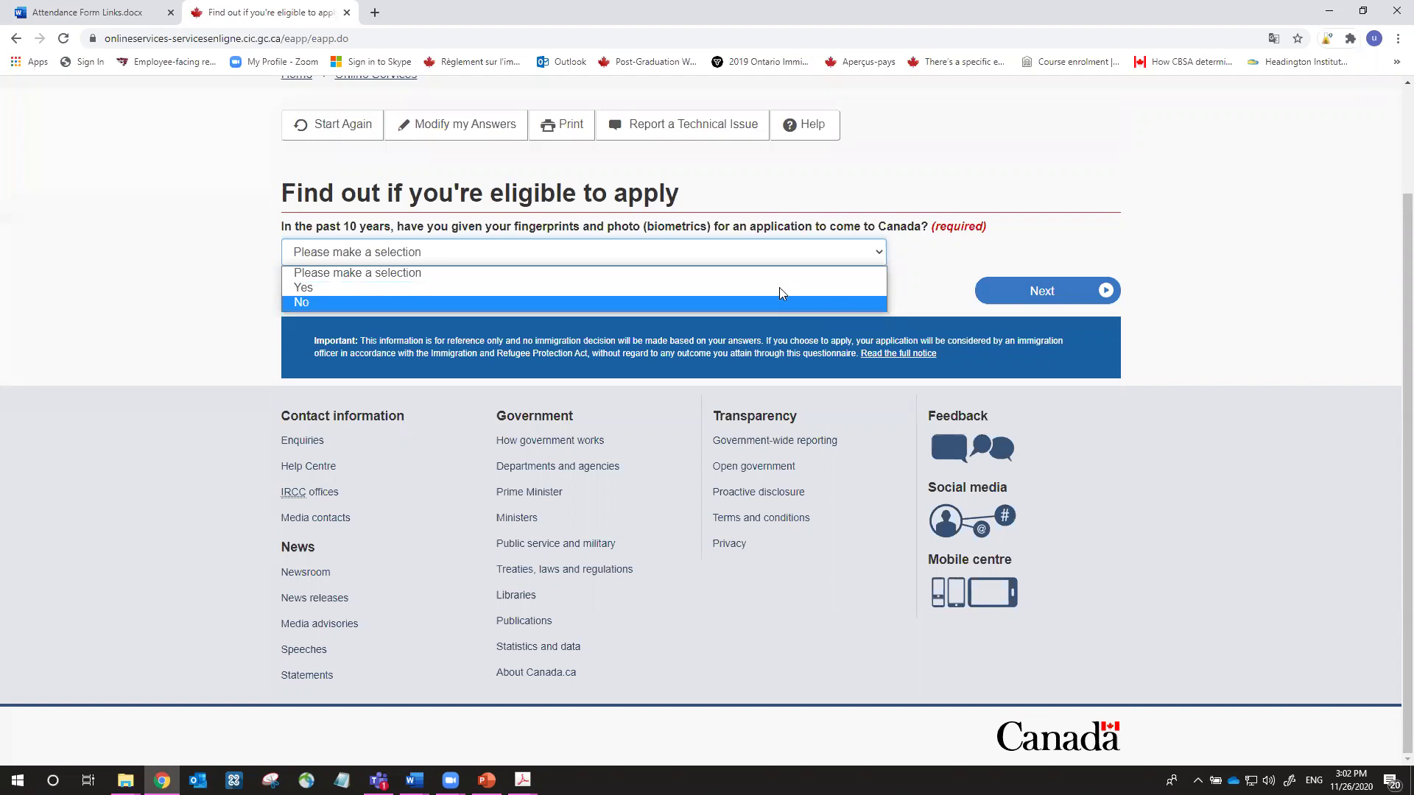
pyautogui.click(328, 289)
pyautogui.click(1110, 299)
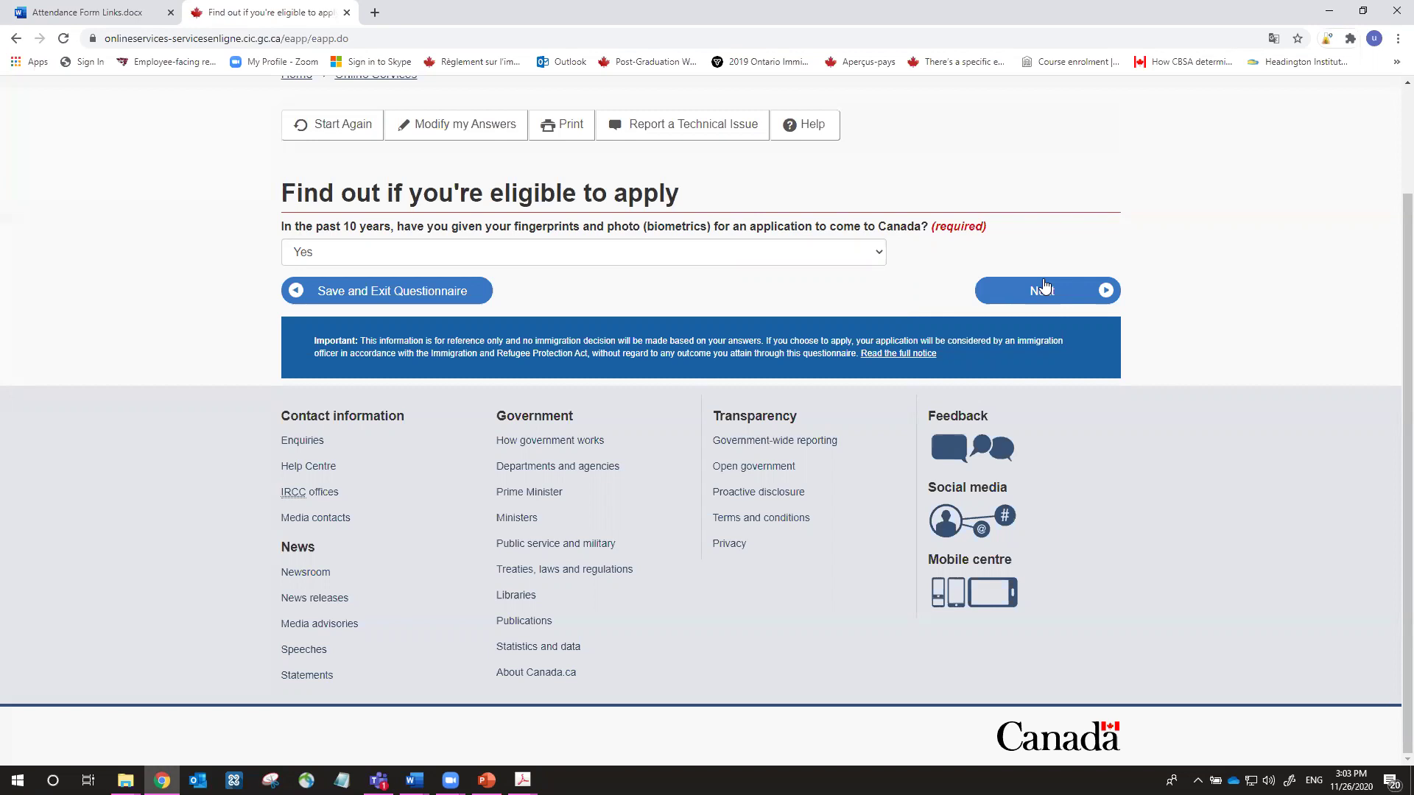
pyautogui.click(1054, 298)
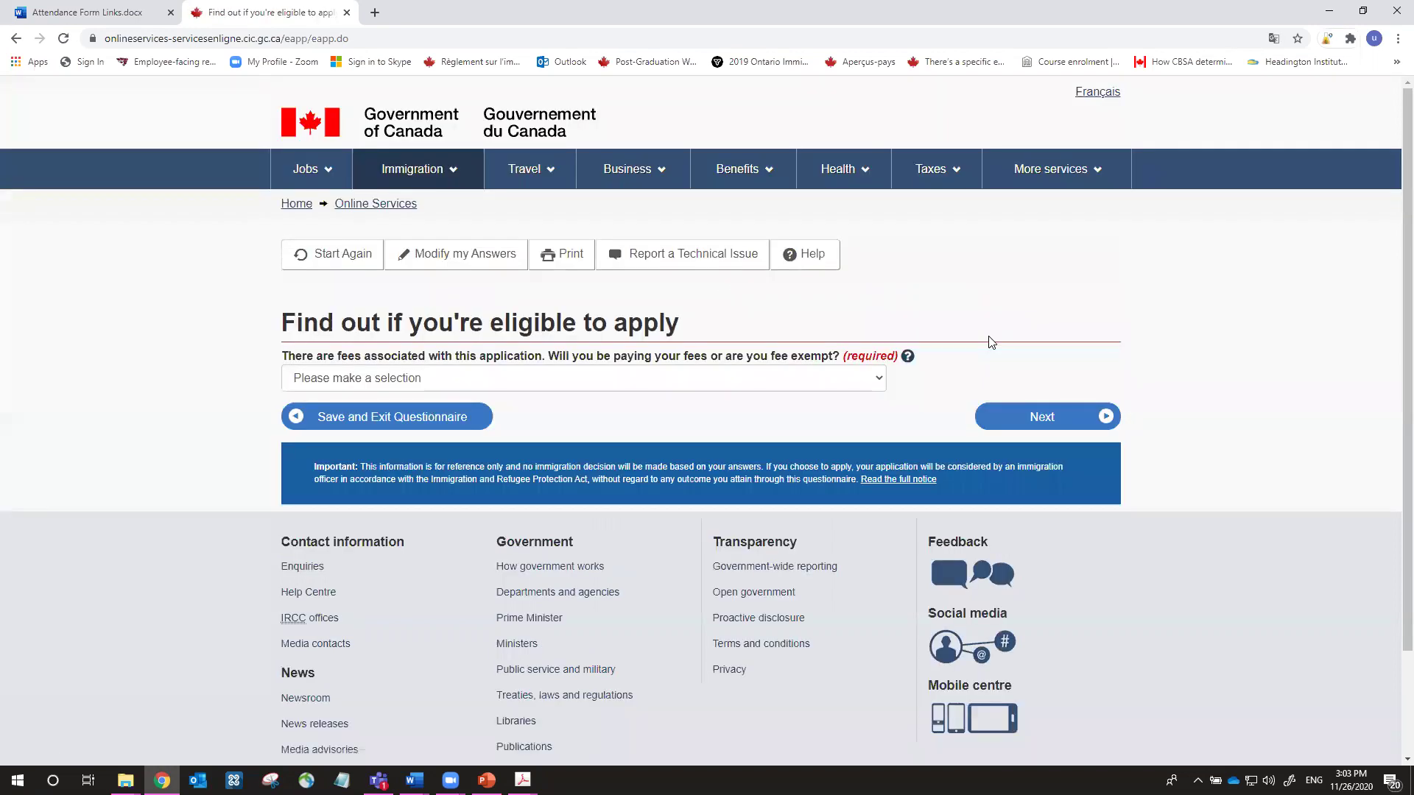
# Choose 'Yes, I will be paying my application fees.'
pyautogui.scroll(-3, 983, 341)
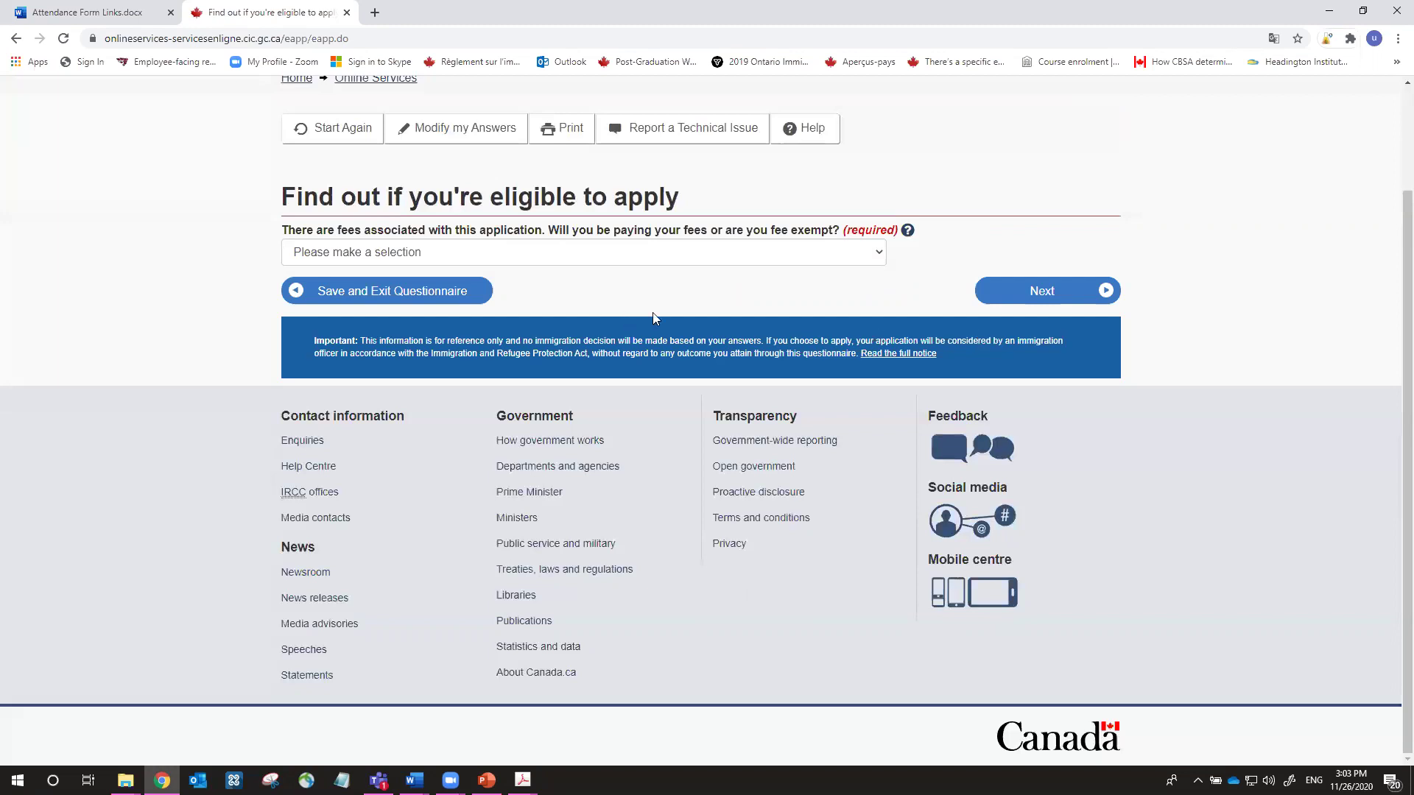
pyautogui.click(733, 251)
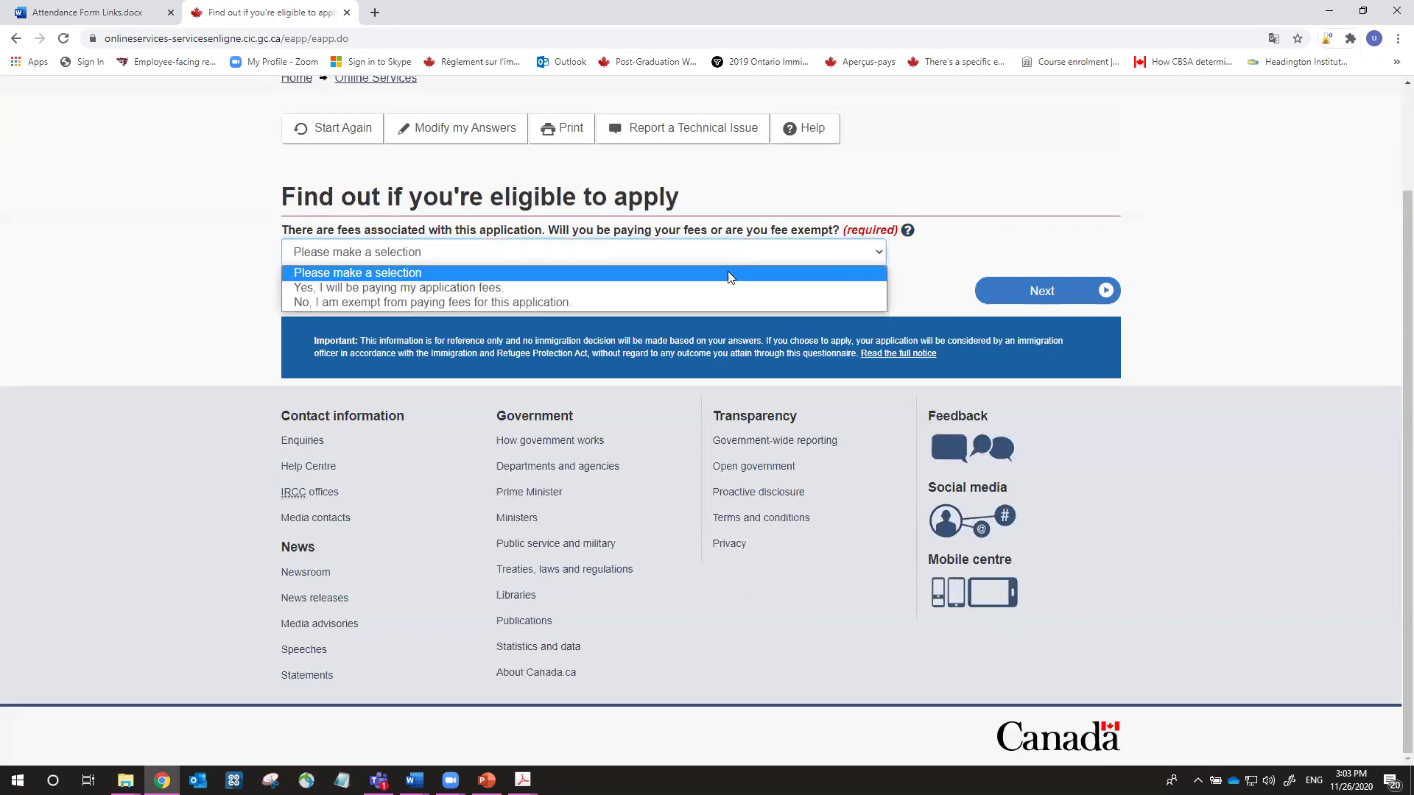
pyautogui.click(723, 289)
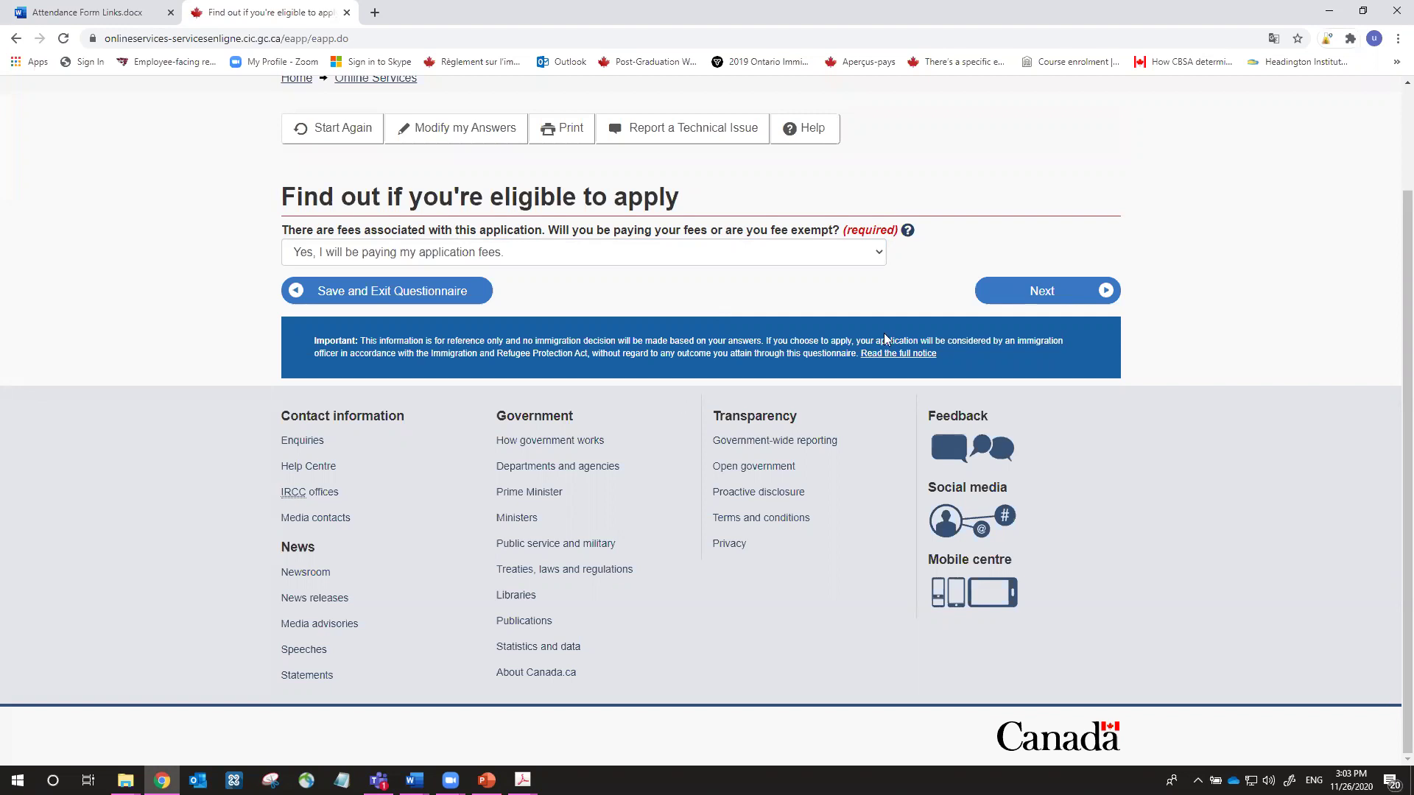
pyautogui.click(1018, 291)
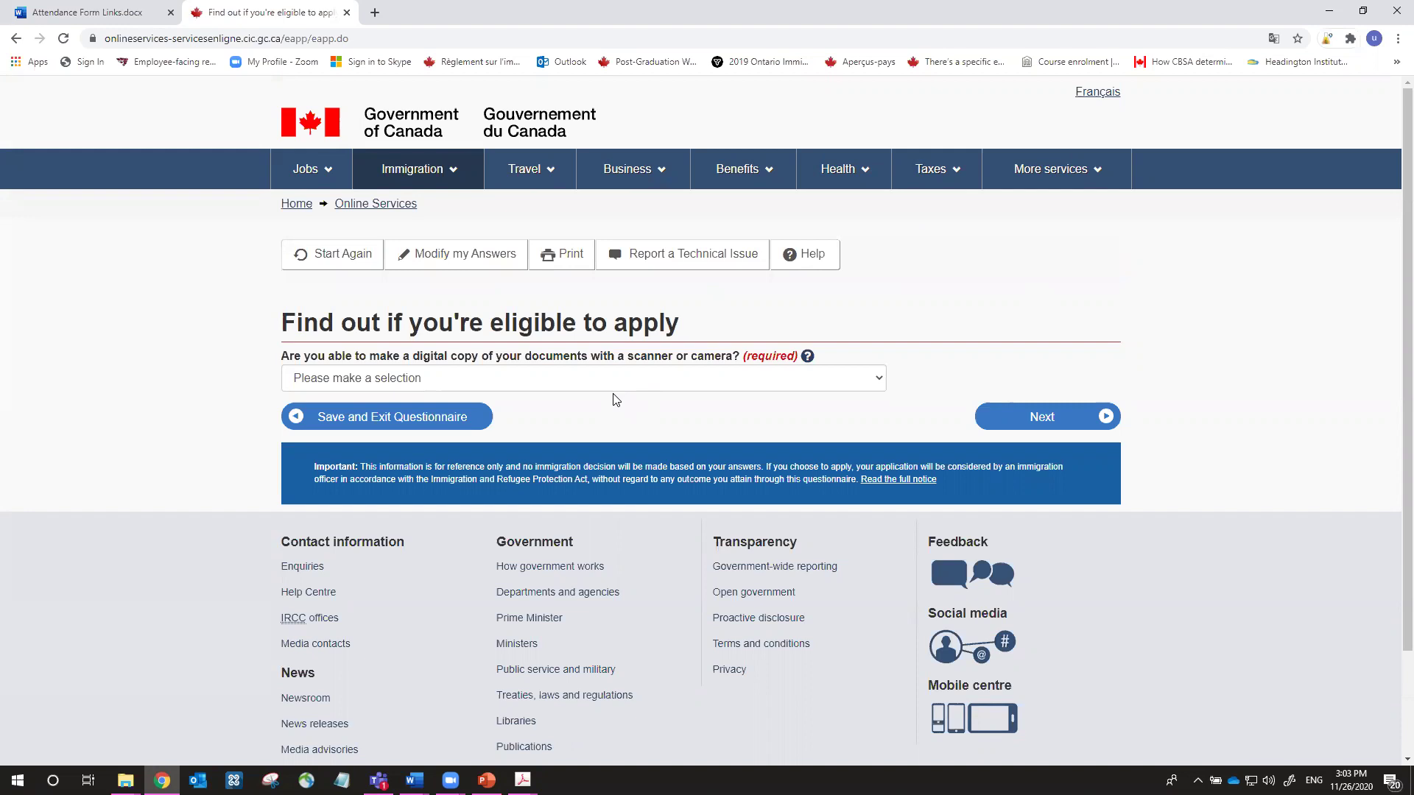
# Answer Yes to being able to make digital copies of documents
pyautogui.click(641, 386)
pyautogui.click(641, 410)
pyautogui.click(1007, 411)
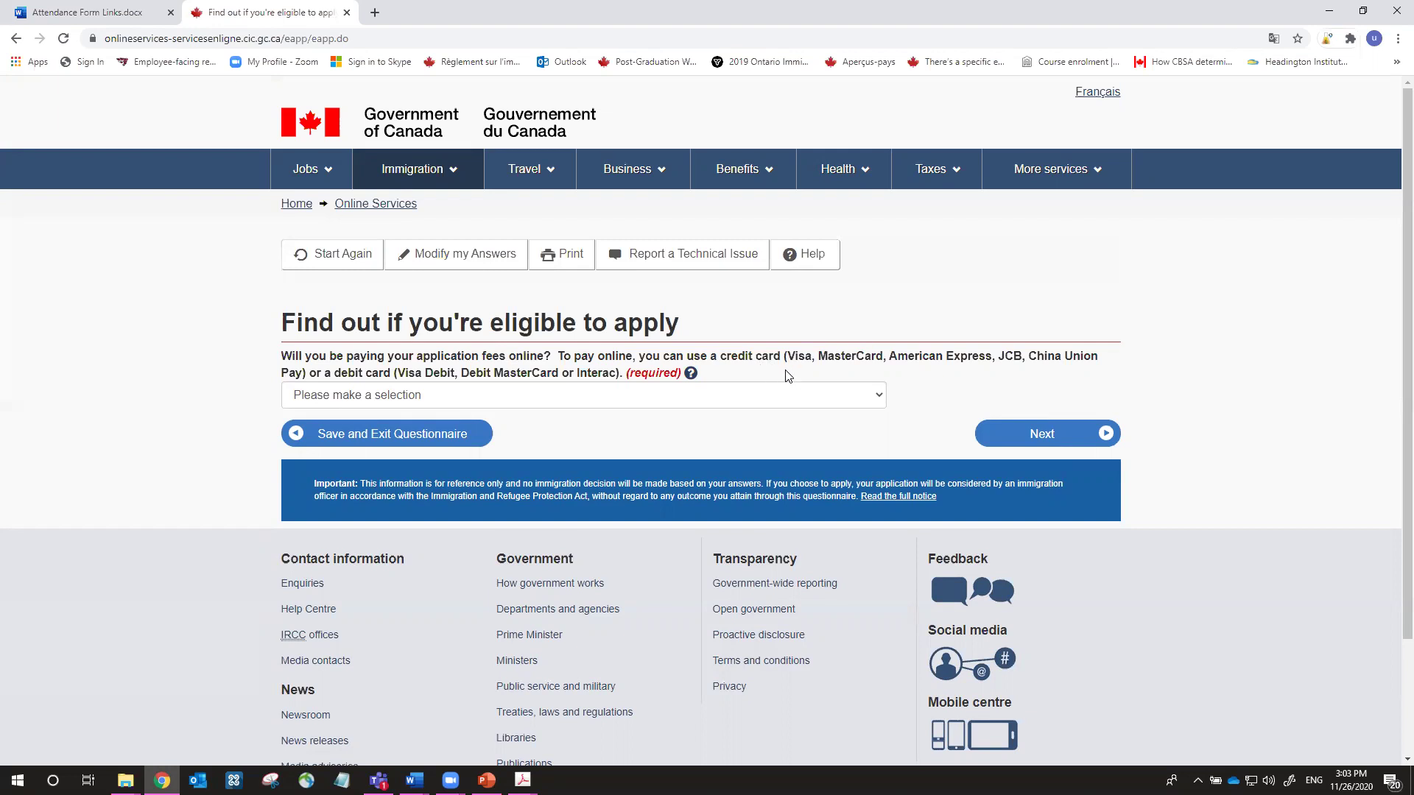
# Answer Yes to paying the fees online and submit
pyautogui.click(731, 403)
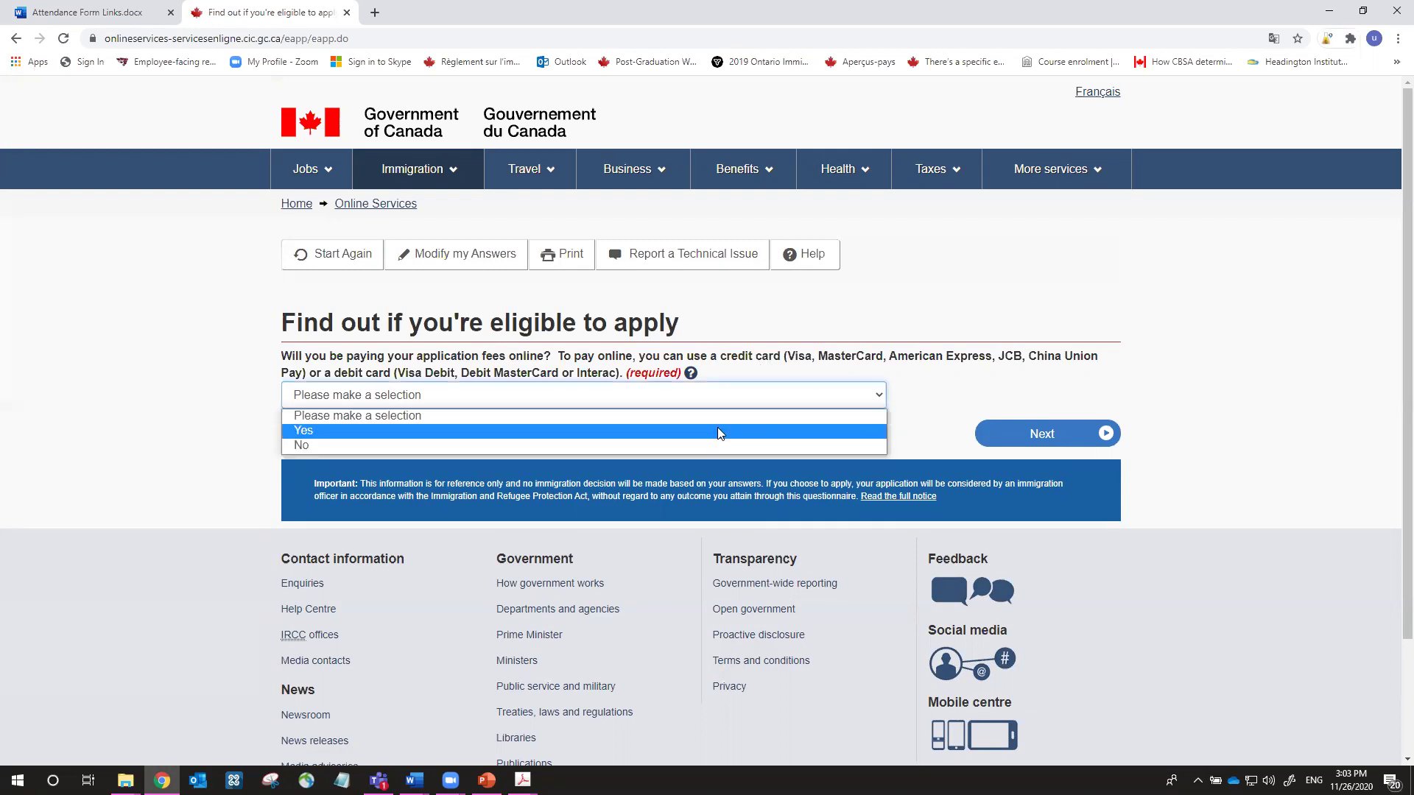
pyautogui.click(717, 432)
pyautogui.click(1005, 441)
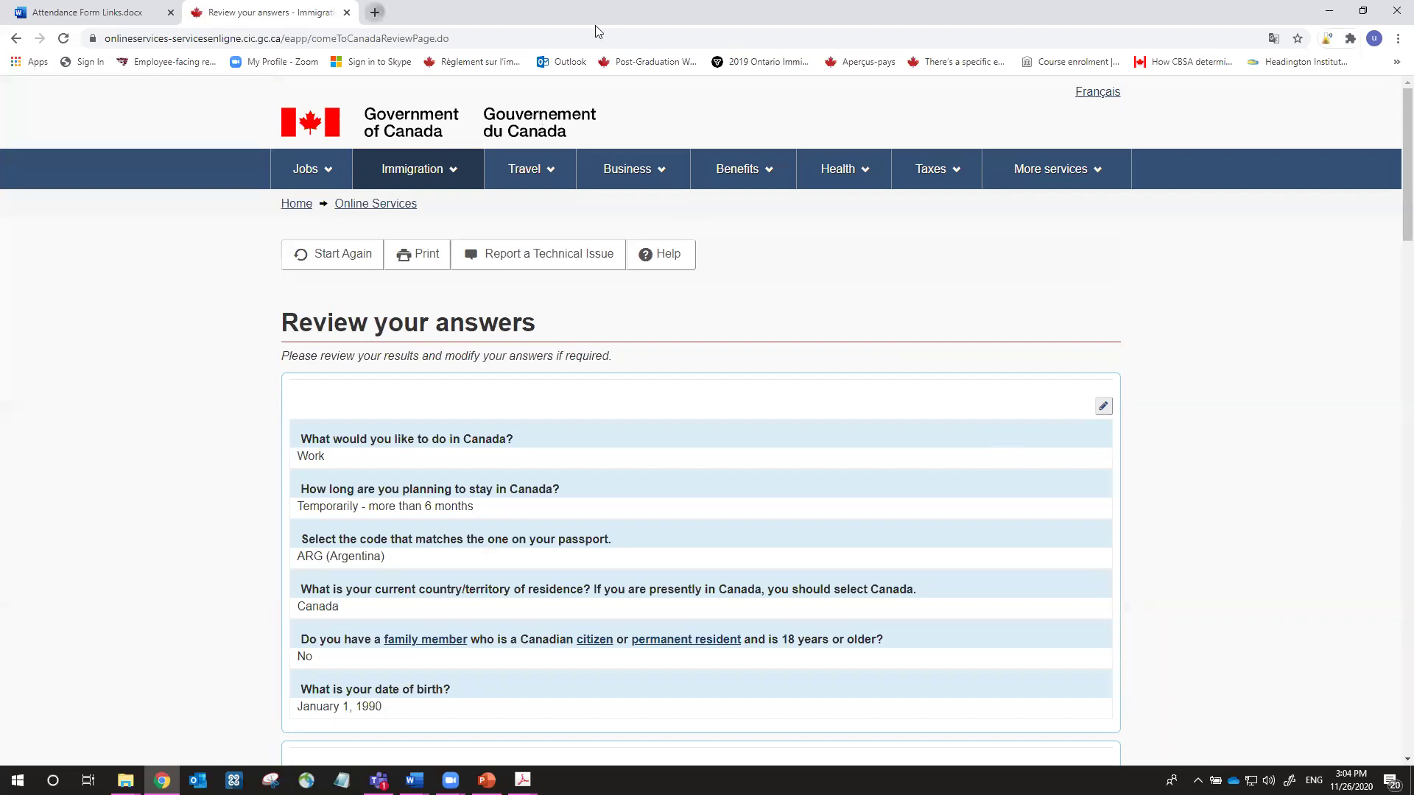
# Search 'ircc check validity of biometrics' in a new tab and open the first result
pyautogui.hotkey('ctrl', 't')
pyautogui.write('ircc ')
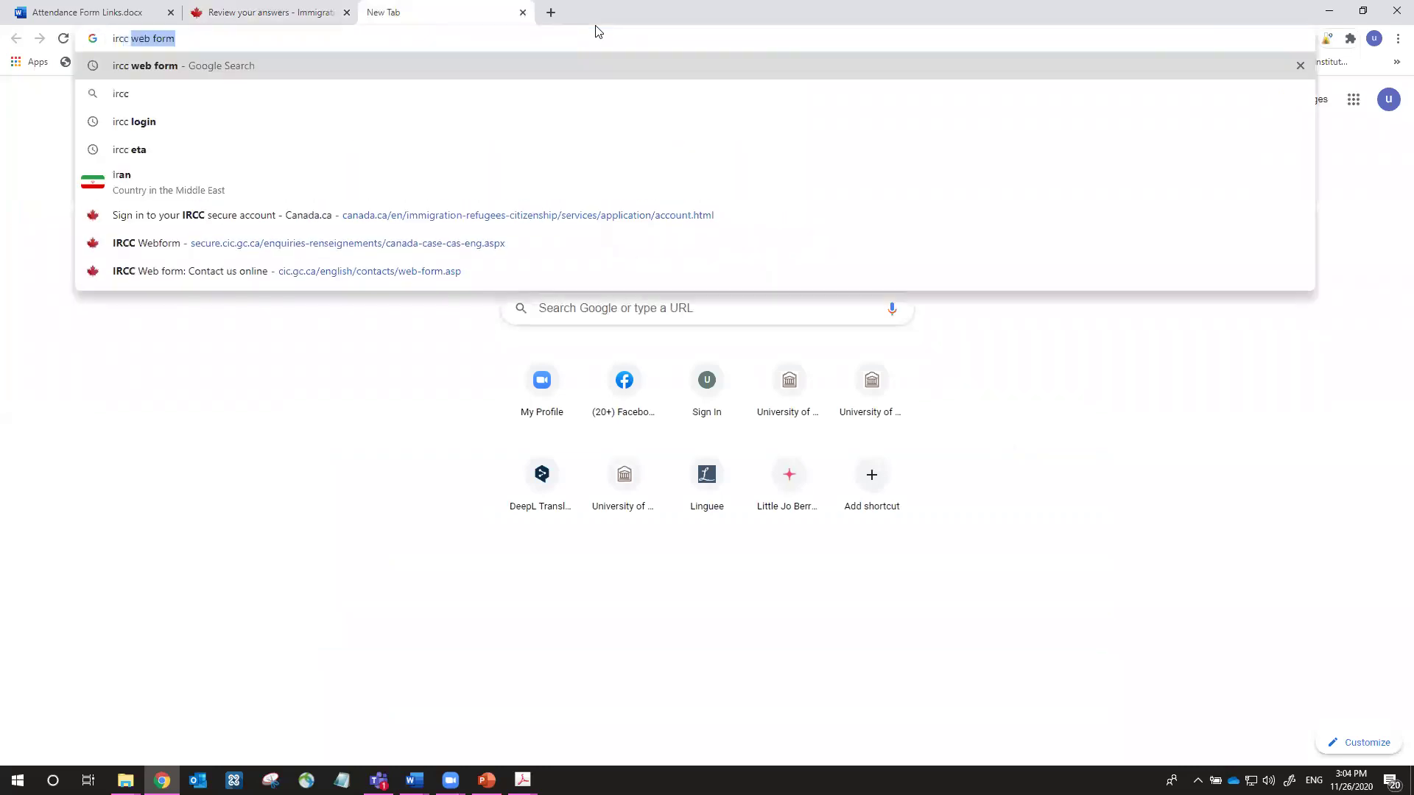
pyautogui.write('check valid')
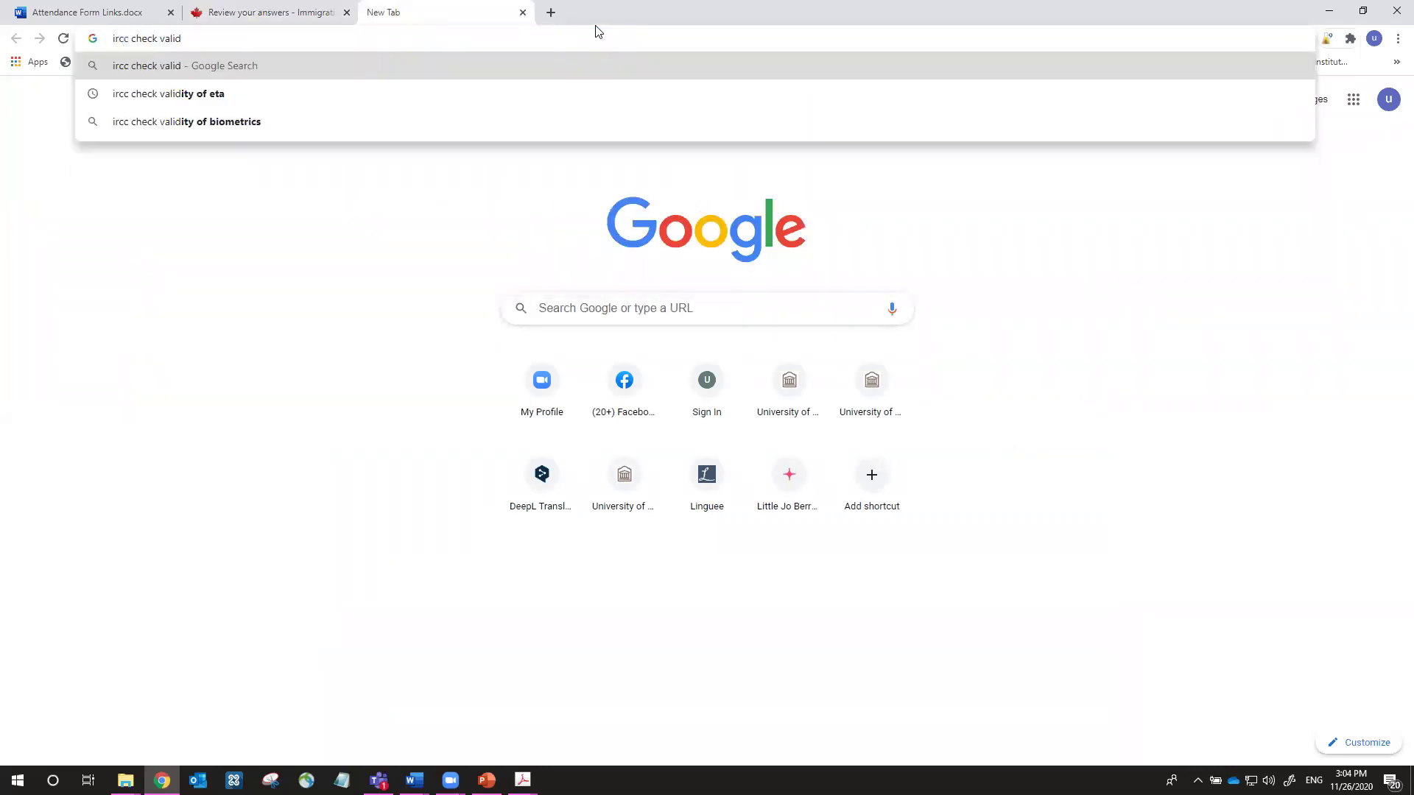
pyautogui.write('ity of bio')
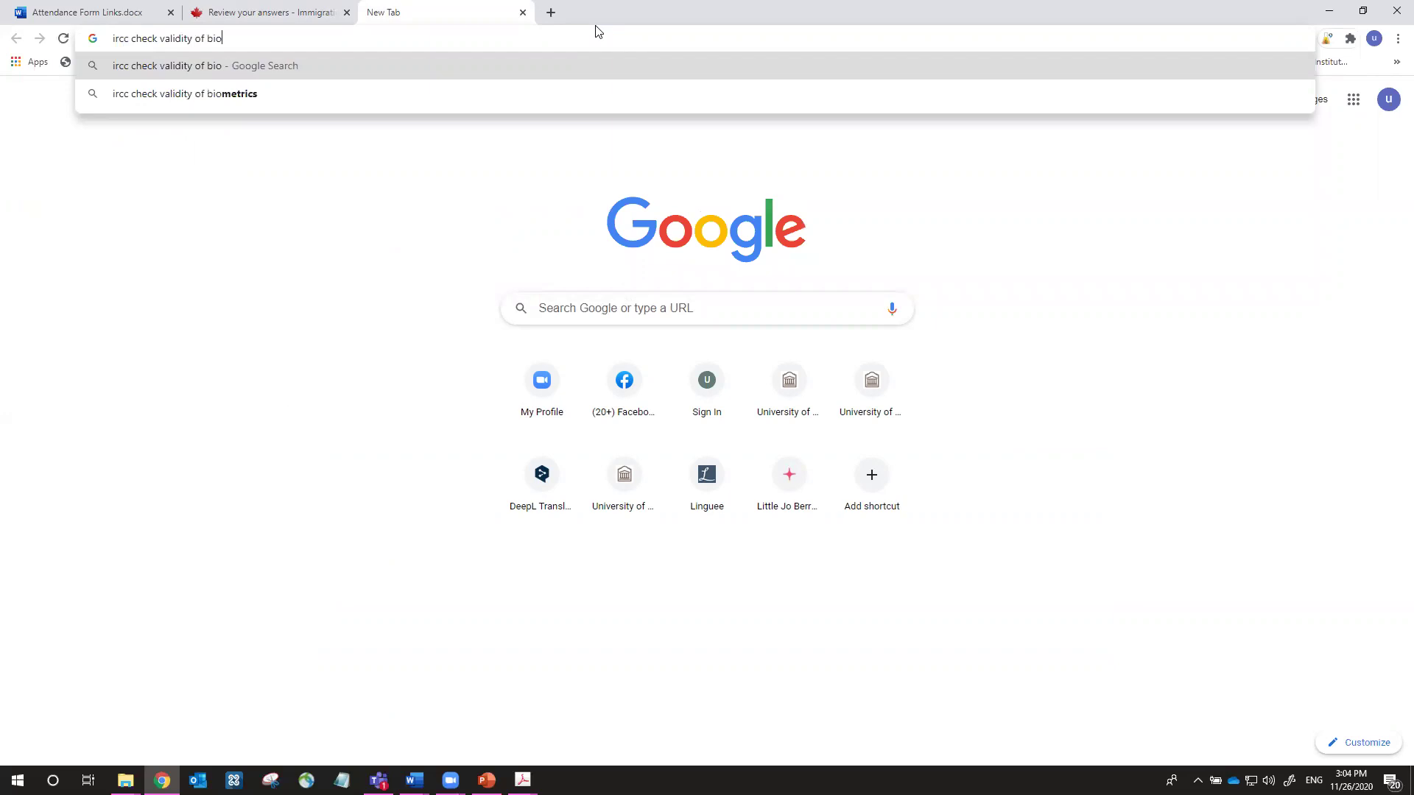
pyautogui.write('metrics')
pyautogui.press('Return')
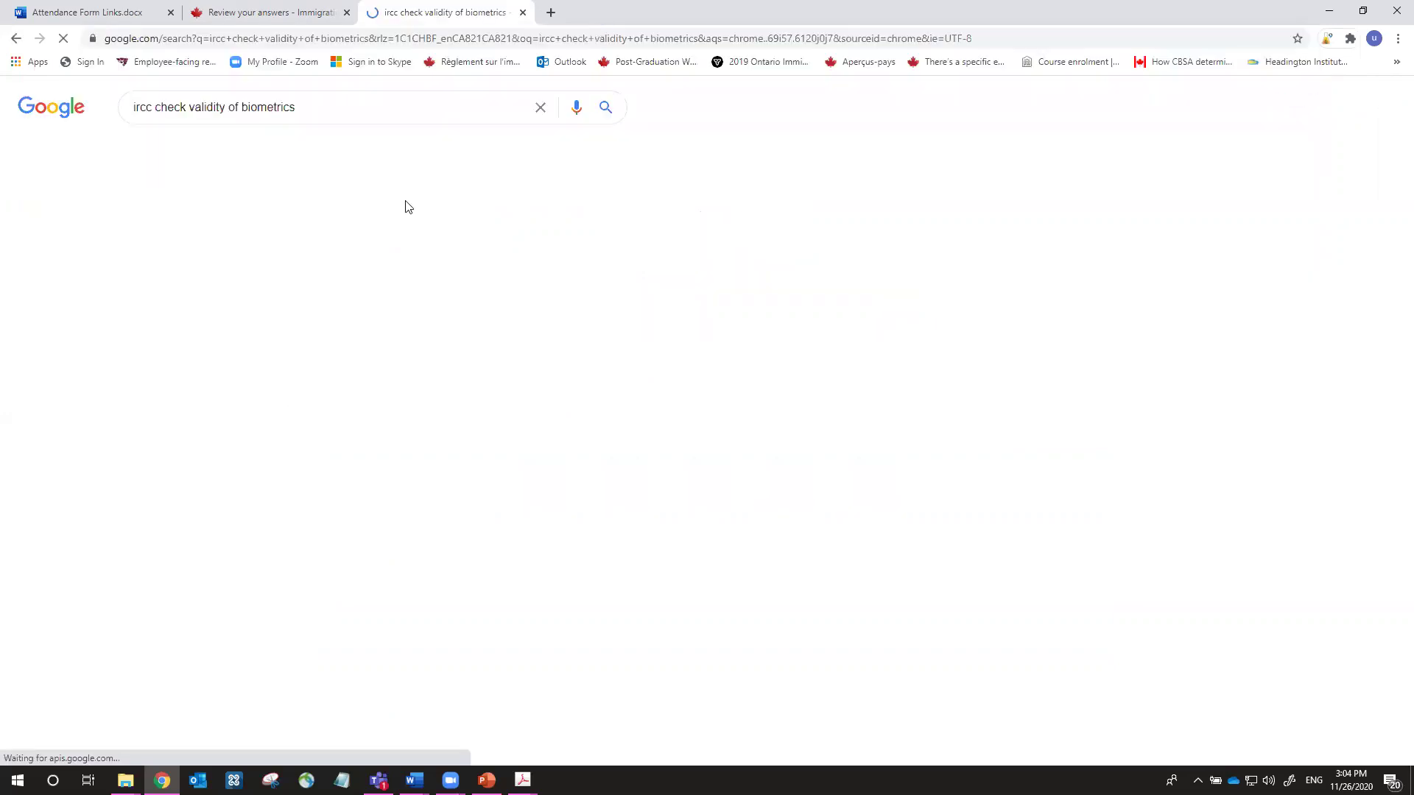
pyautogui.click(336, 234)
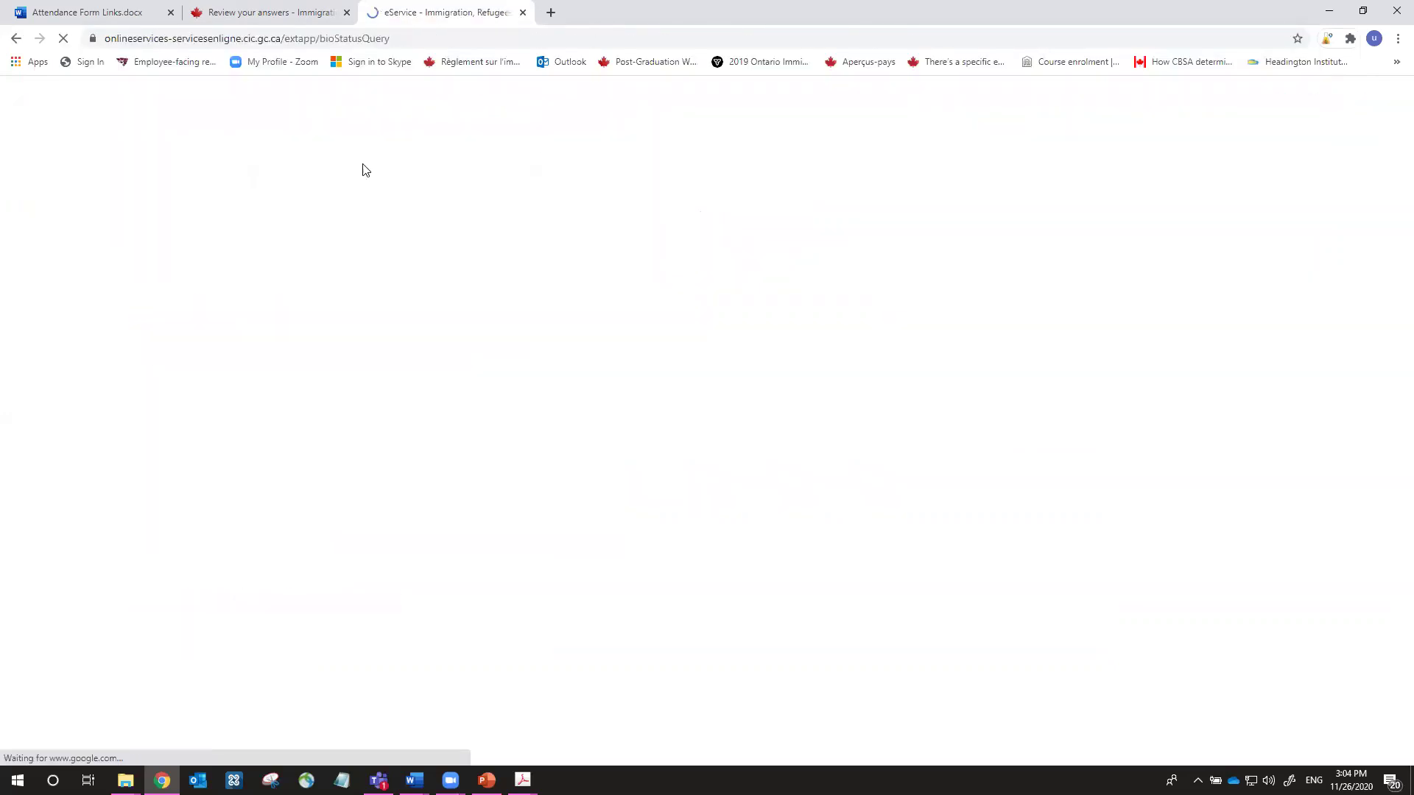
pyautogui.click(410, 42)
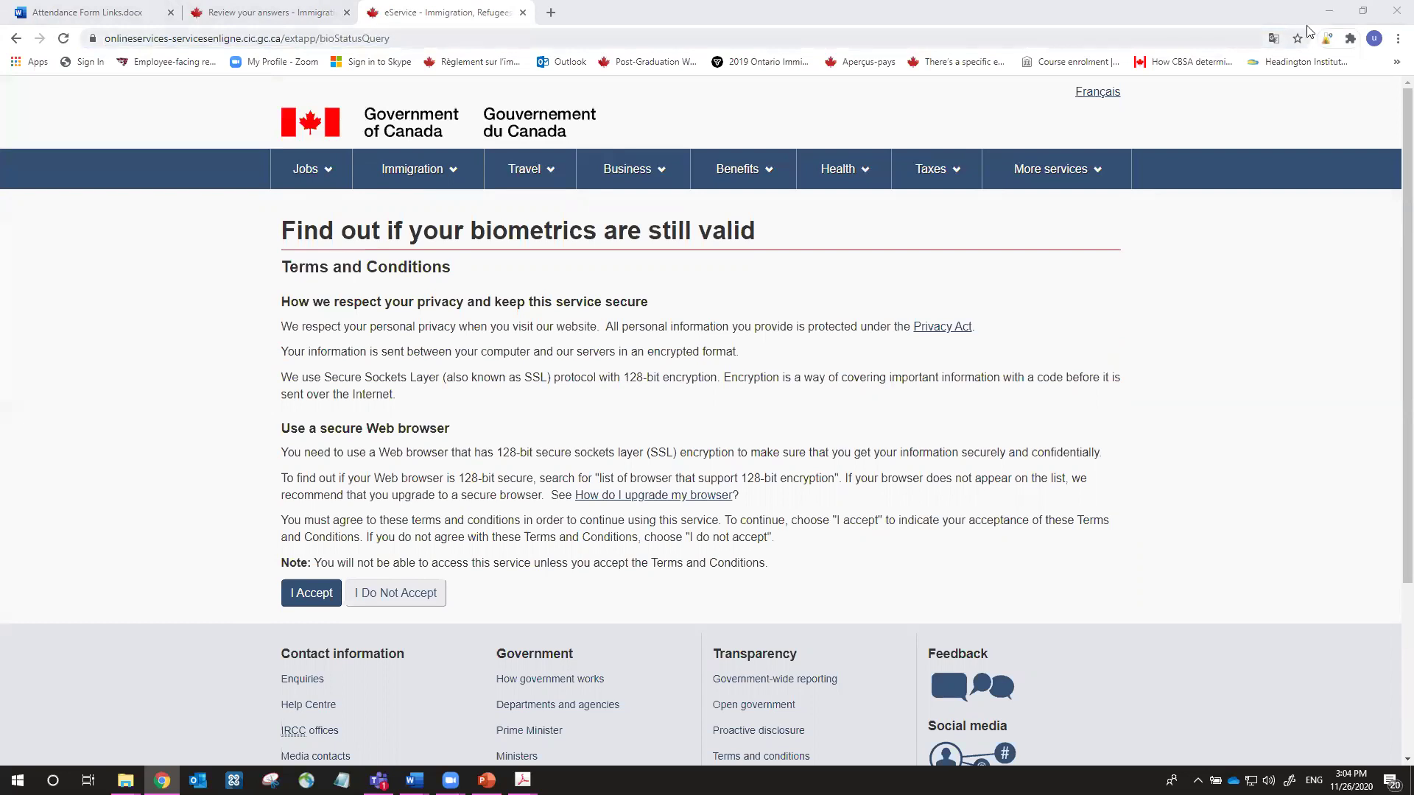
# Return to the Review your answers tab and scroll through all answers to the fees
pyautogui.click(250, 13)
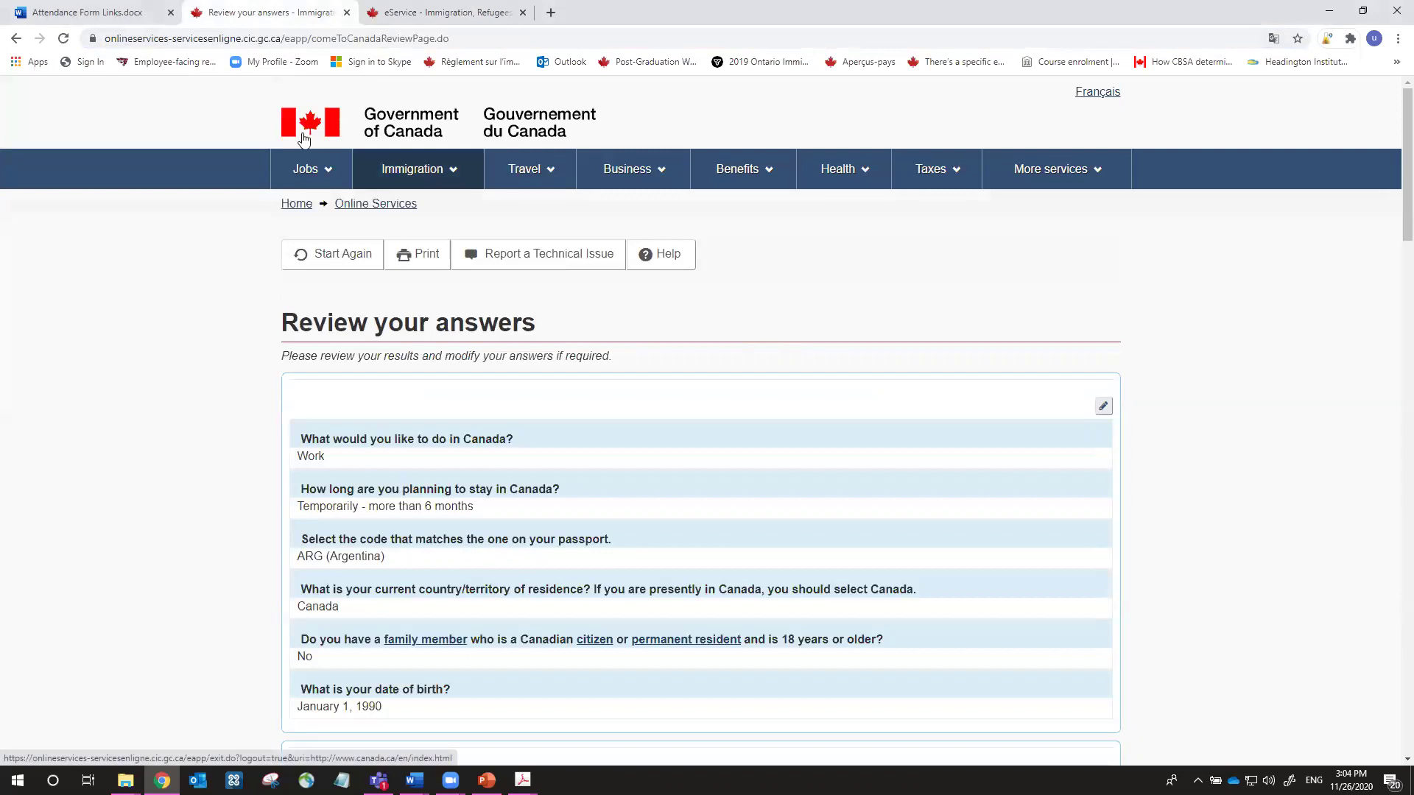
pyautogui.scroll(-2, 804, 491)
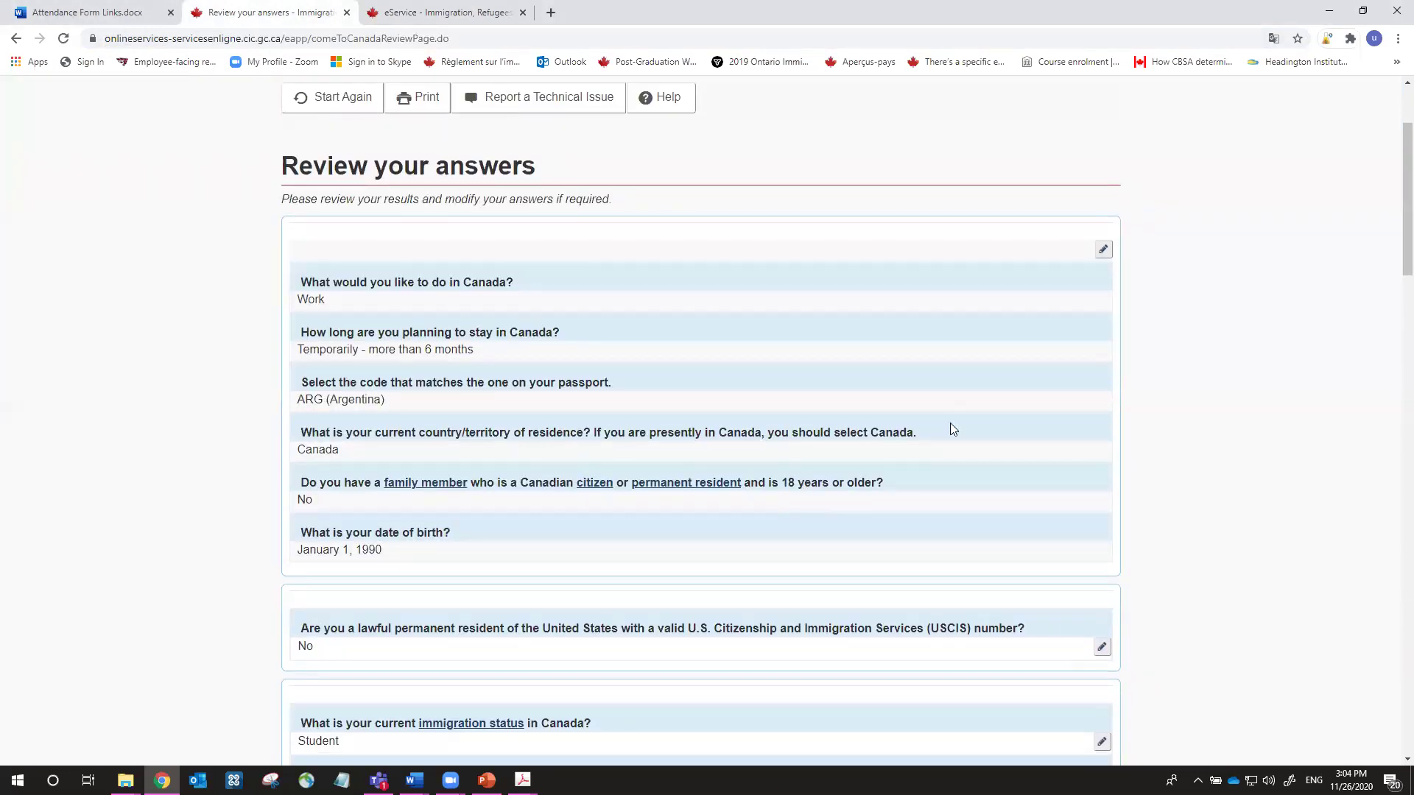
pyautogui.scroll(-4, 950, 423)
pyautogui.scroll(-8, 950, 426)
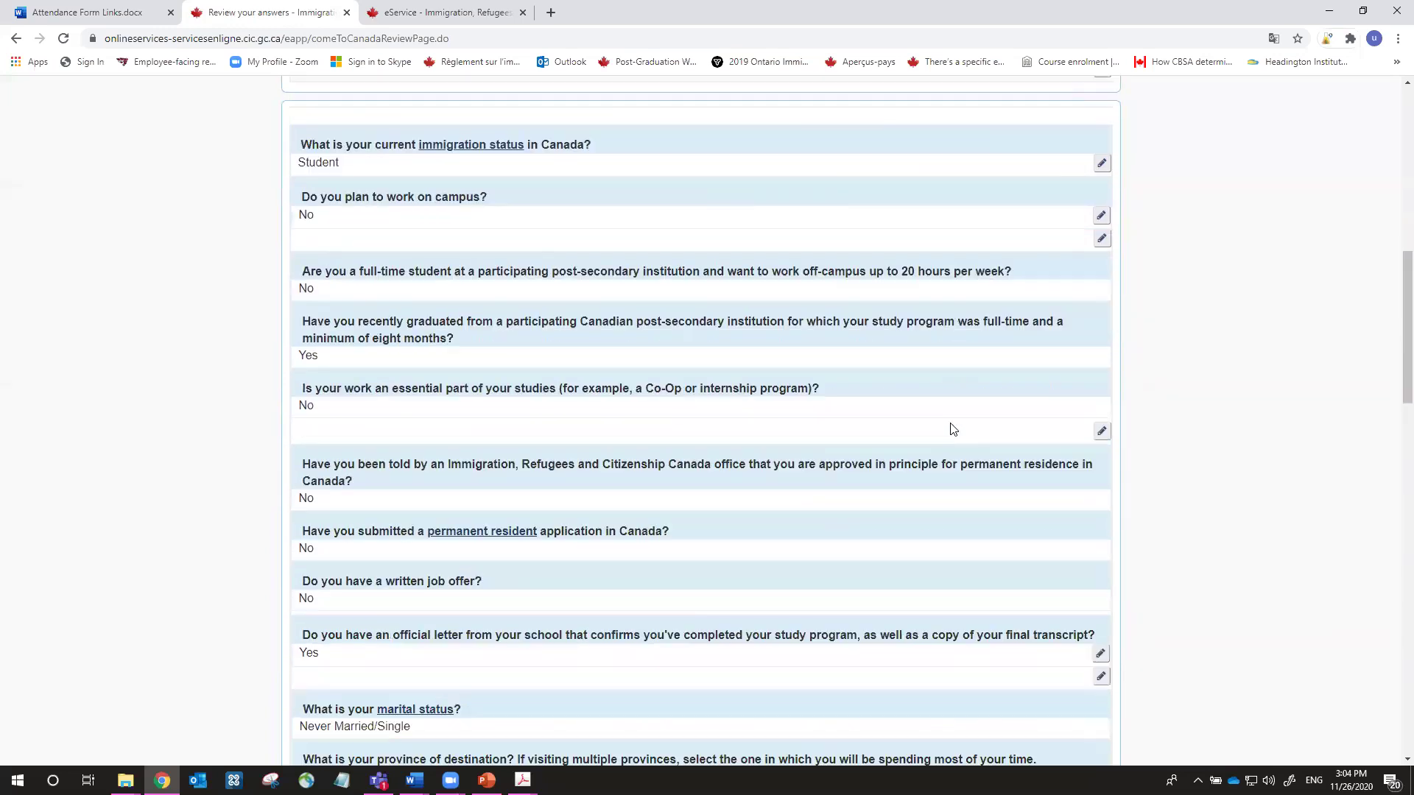
pyautogui.scroll(-10, 950, 430)
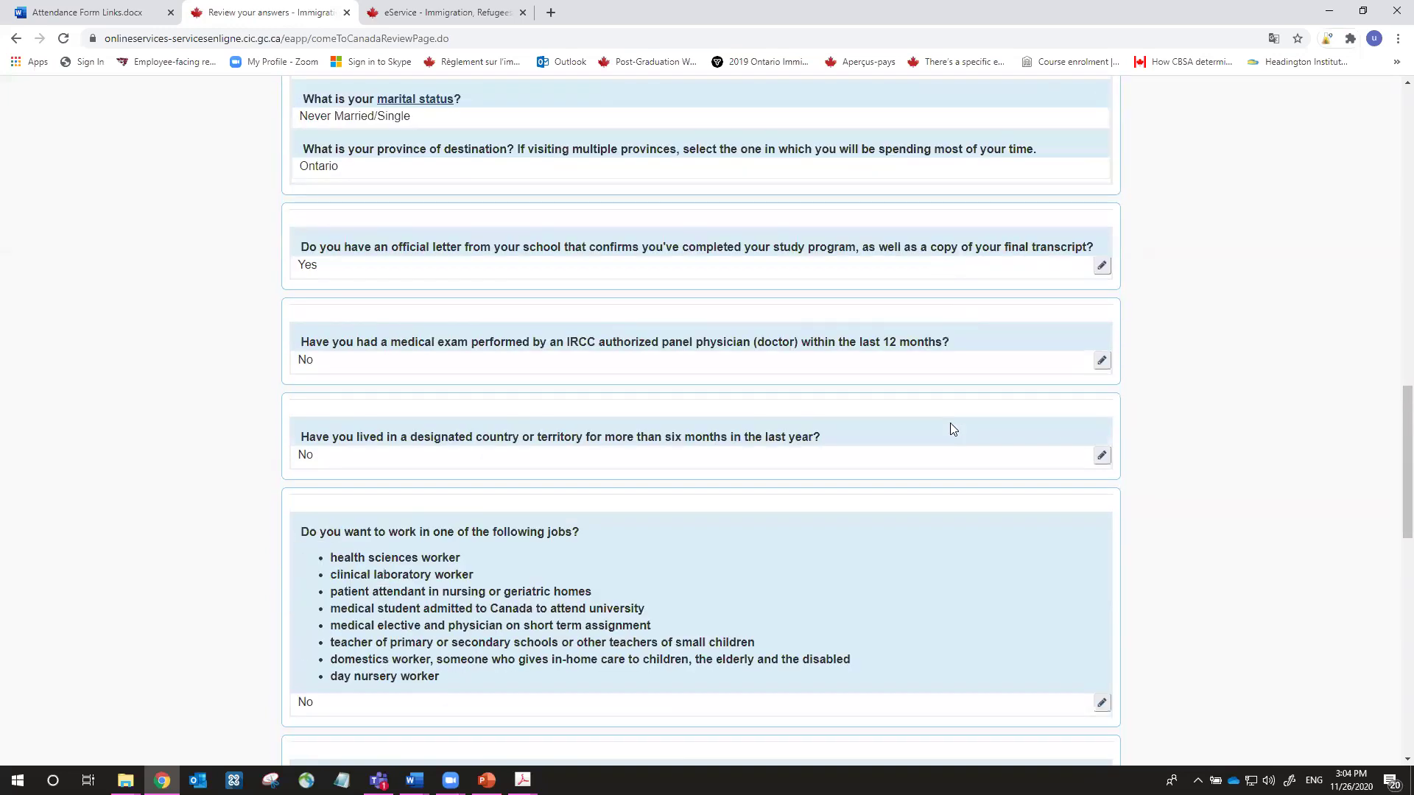
pyautogui.scroll(-2, 953, 429)
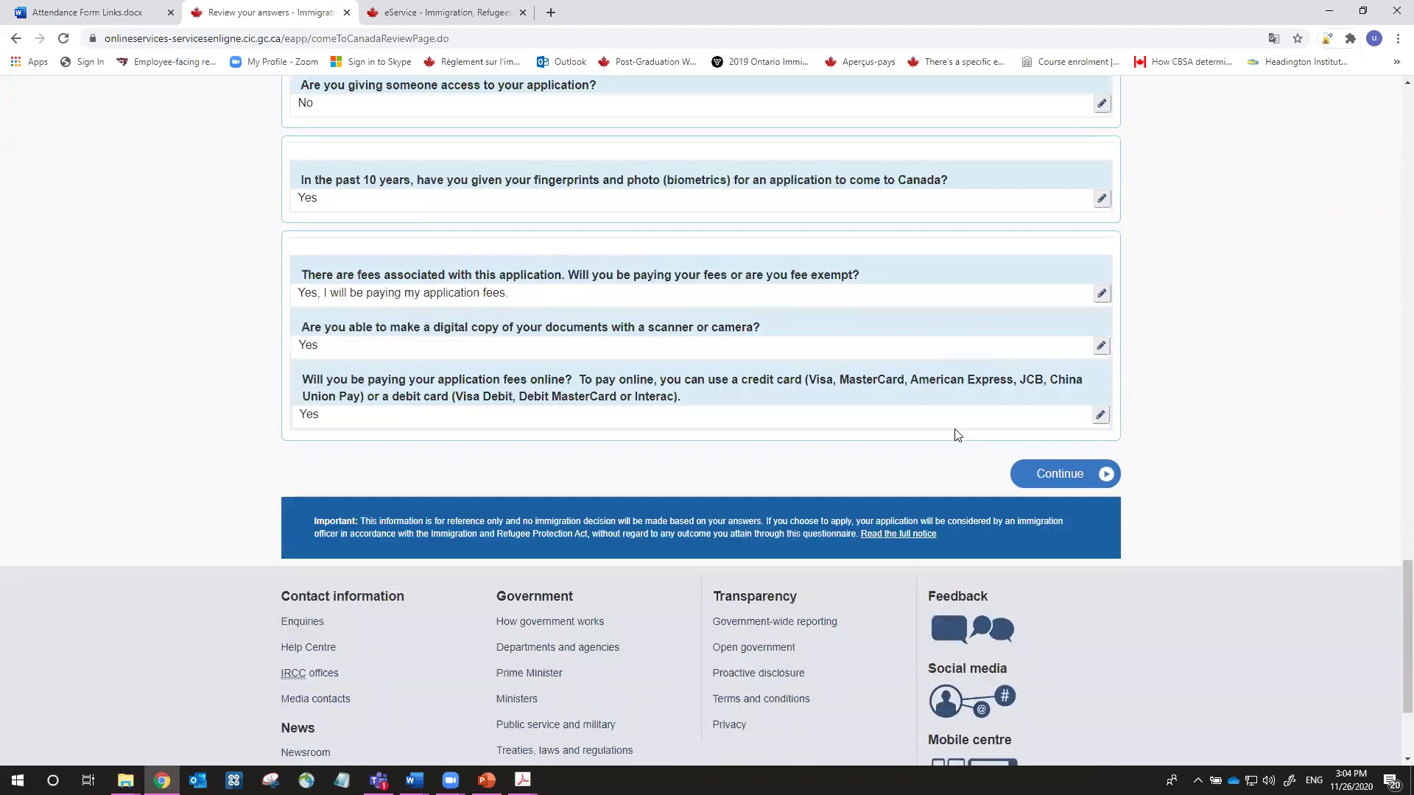
# Continue past the review and read the steps, highlighting the 60 days deadline
pyautogui.click(1058, 475)
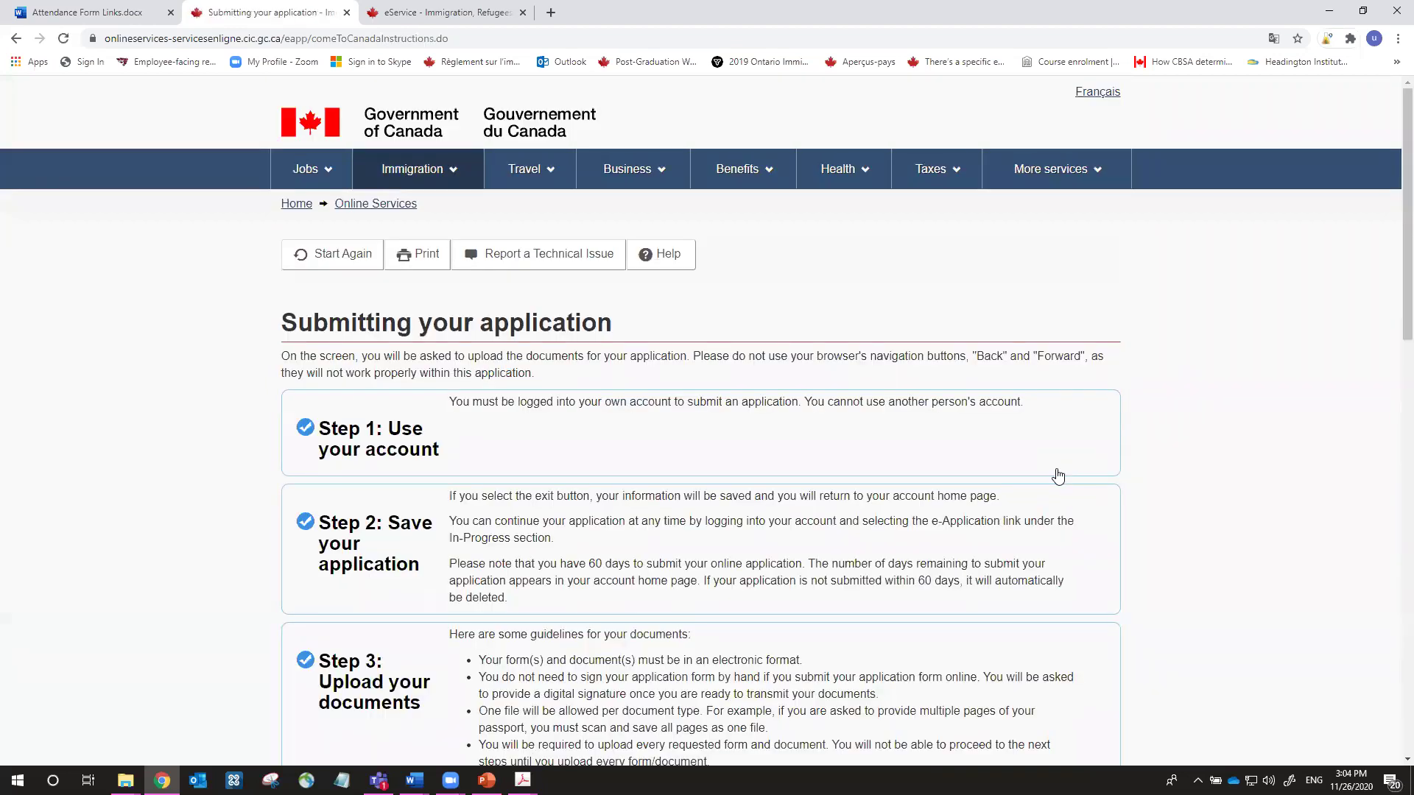
pyautogui.scroll(-2, 876, 421)
pyautogui.scroll(-1, 876, 421)
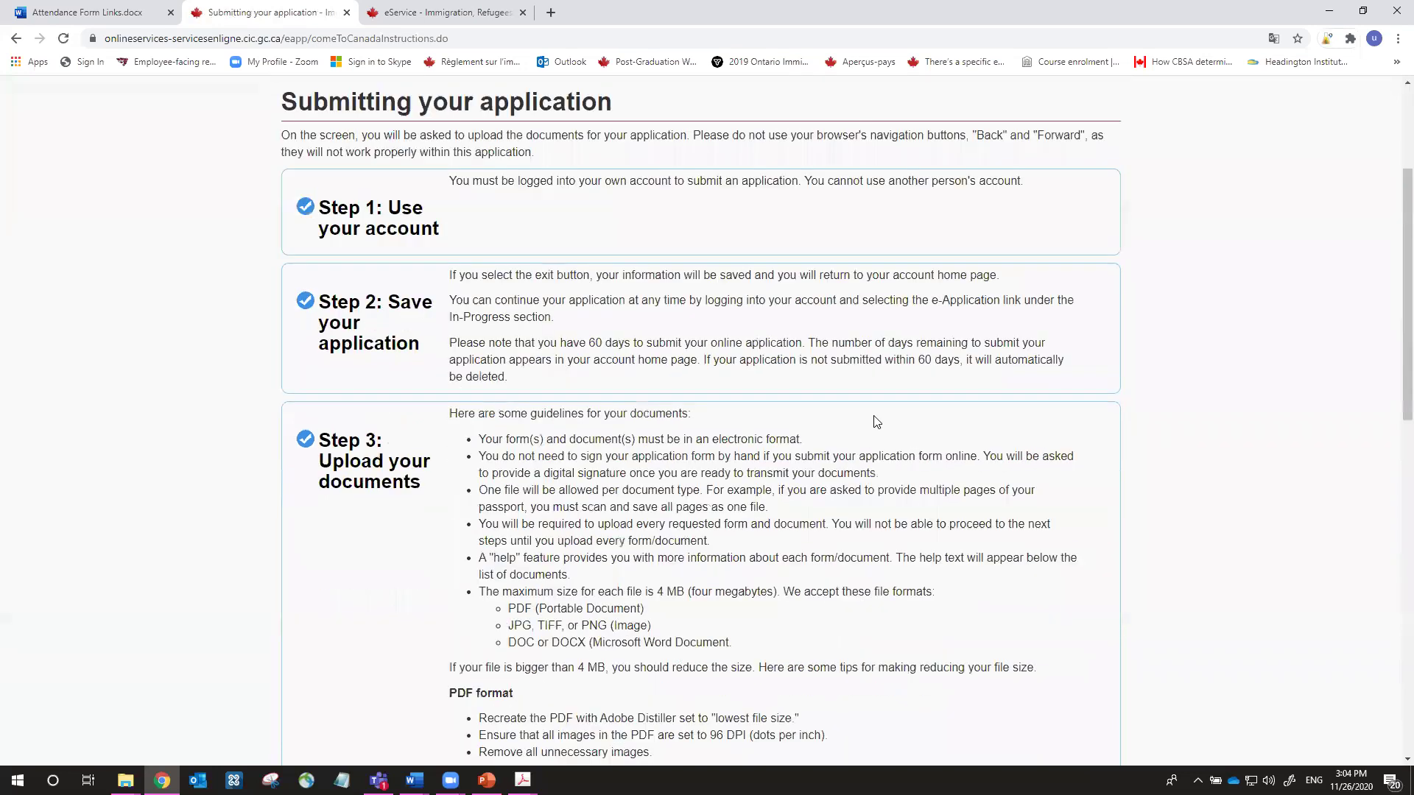
pyautogui.scroll(-2, 877, 422)
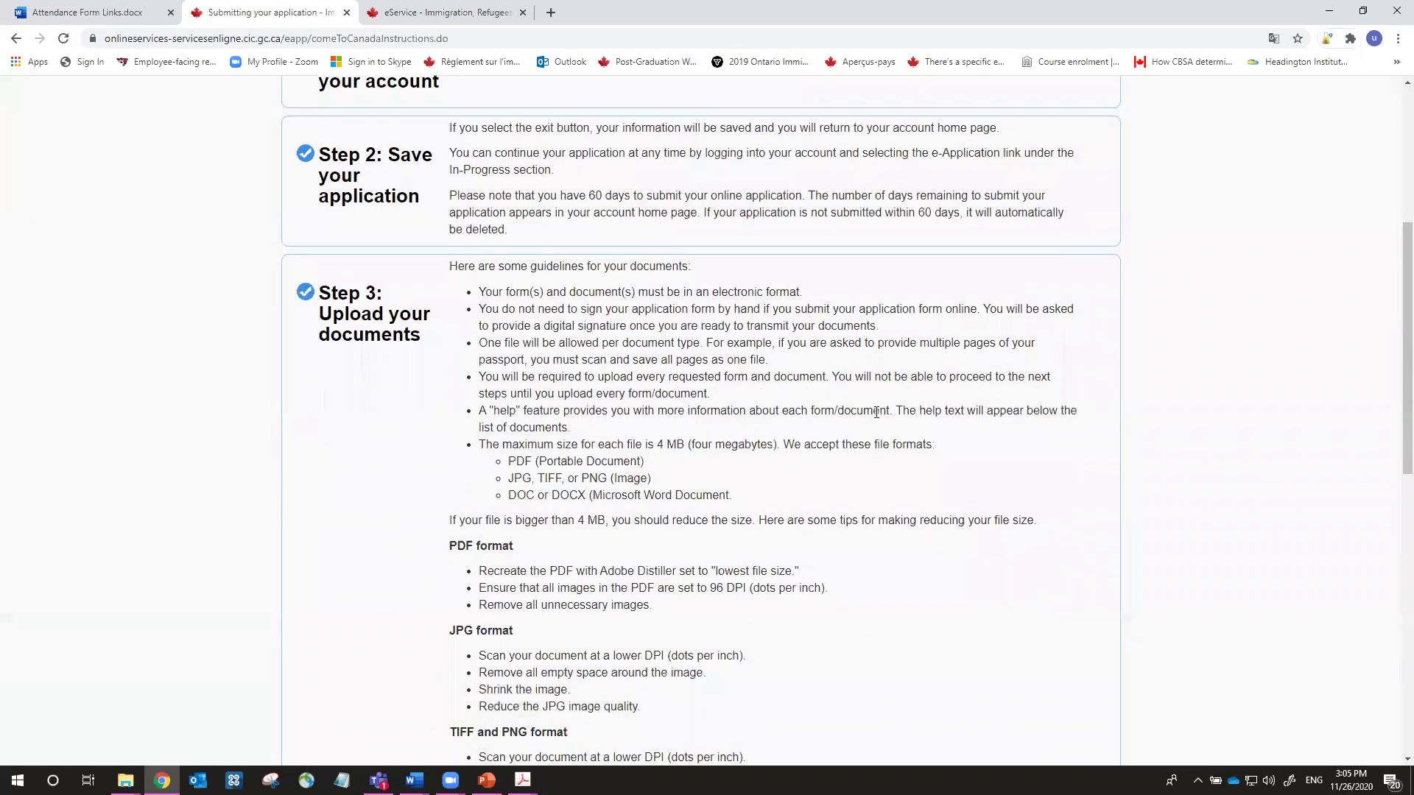
pyautogui.scroll(2, 877, 412)
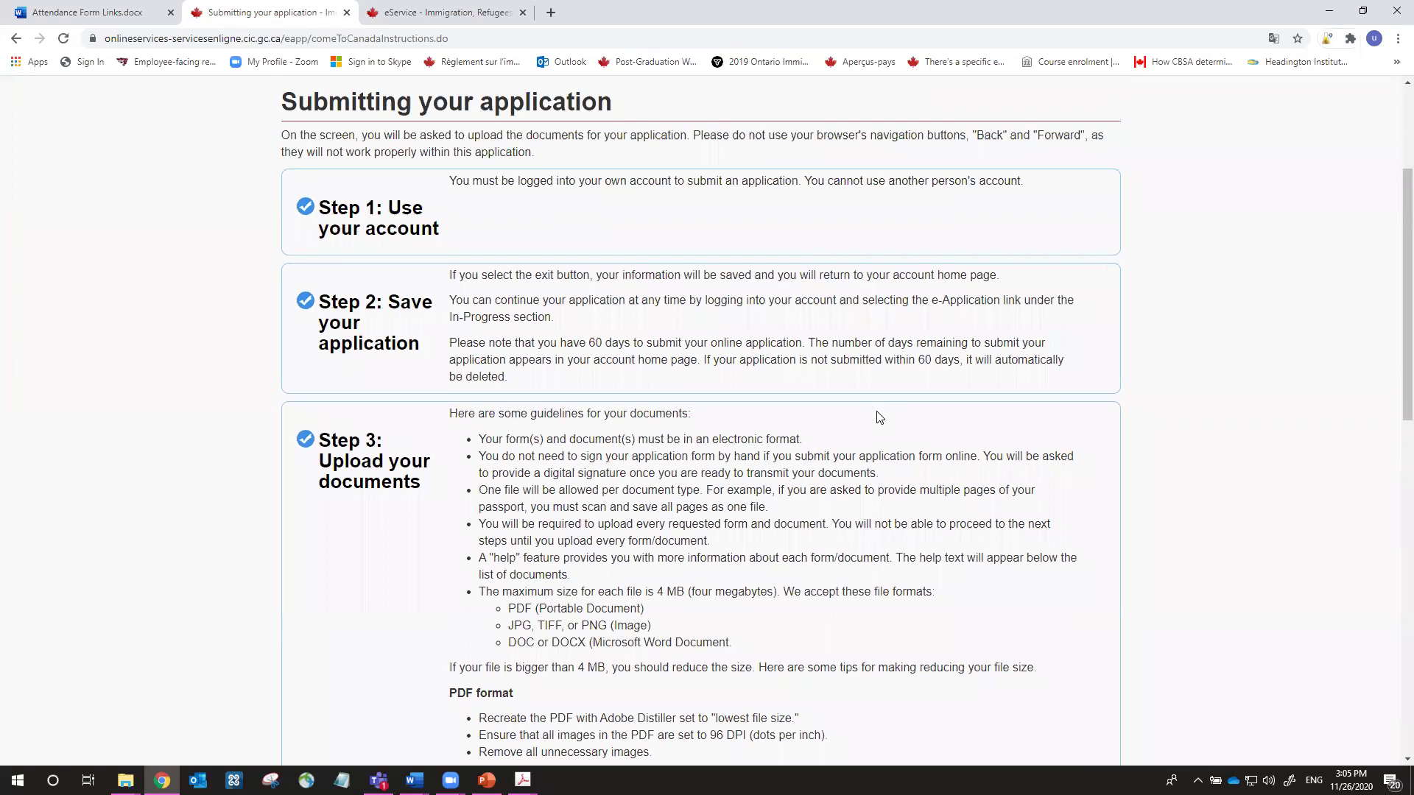
pyautogui.scroll(-1, 880, 418)
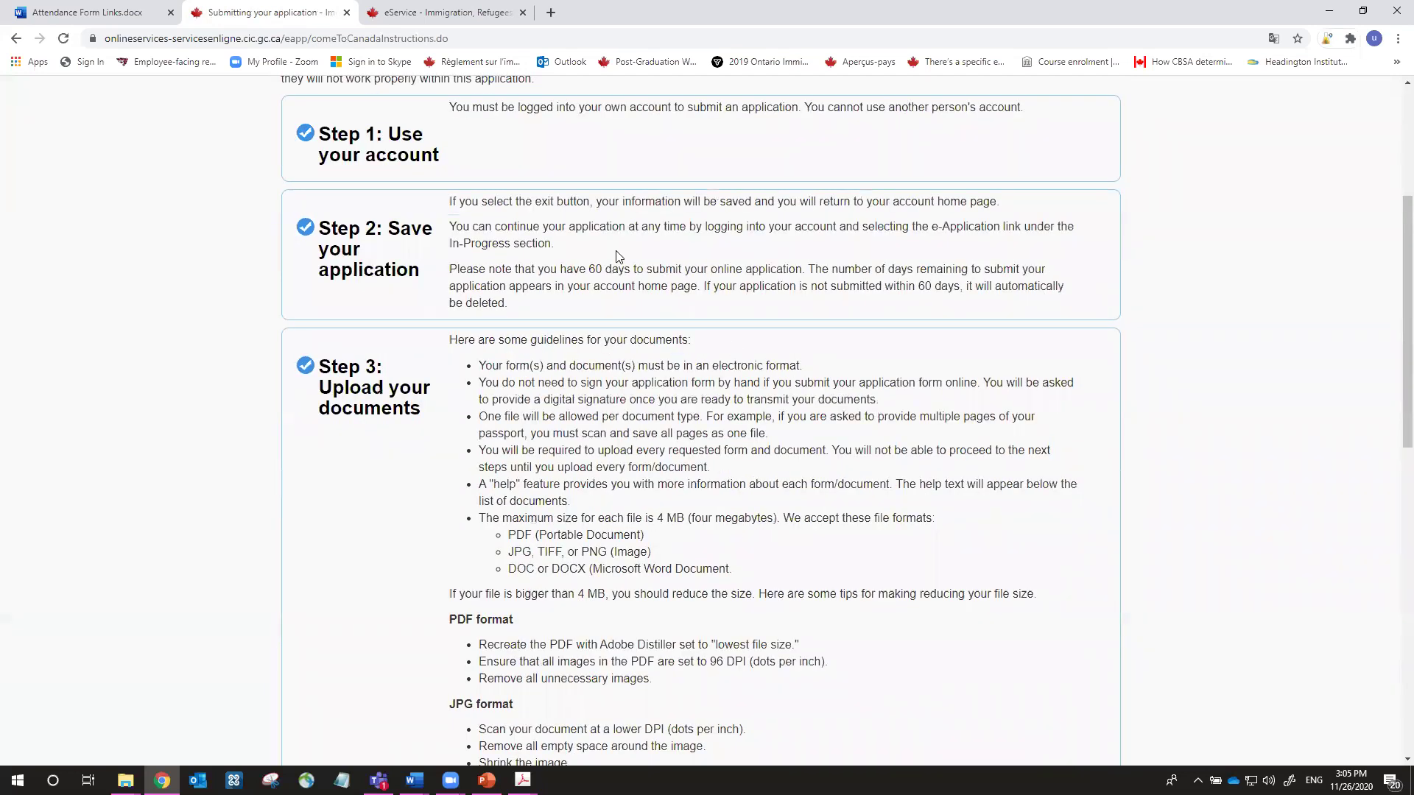
pyautogui.scroll(-1, 600, 247)
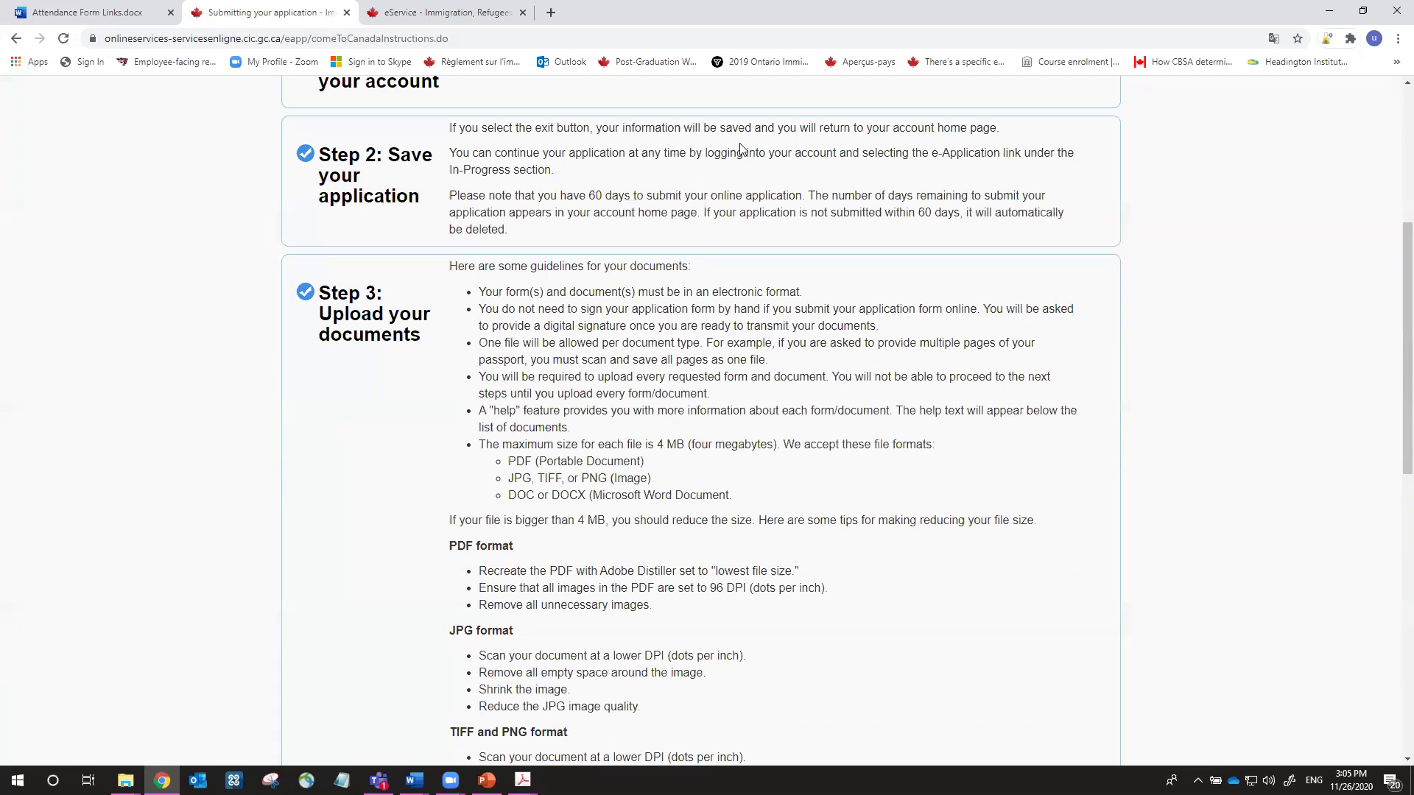
pyautogui.moveTo(589, 197); pyautogui.dragTo(625, 198)
pyautogui.click(705, 203)
# Read the remaining steps, highlighting the sentence about paying after signing
pyautogui.scroll(-3, 810, 180)
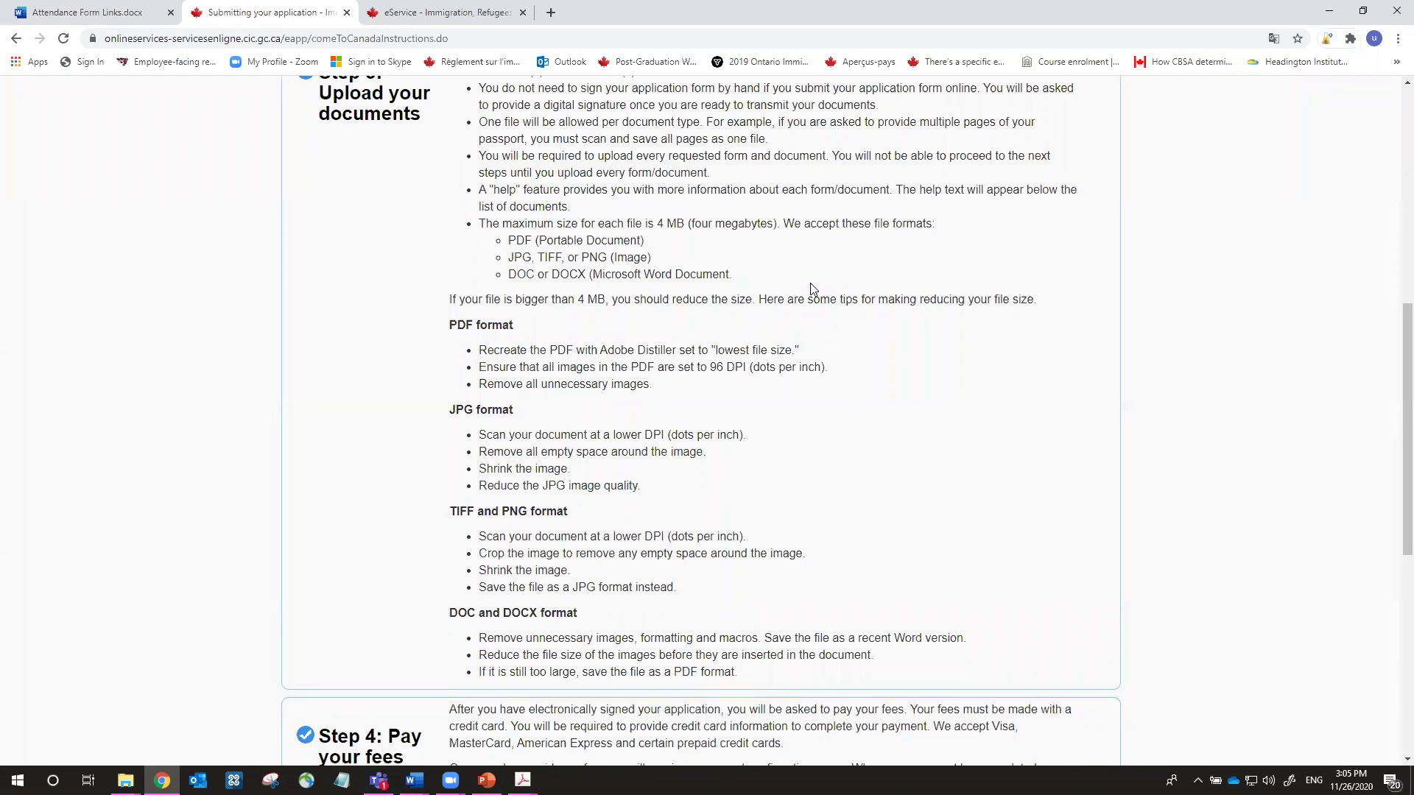
pyautogui.scroll(1, 810, 284)
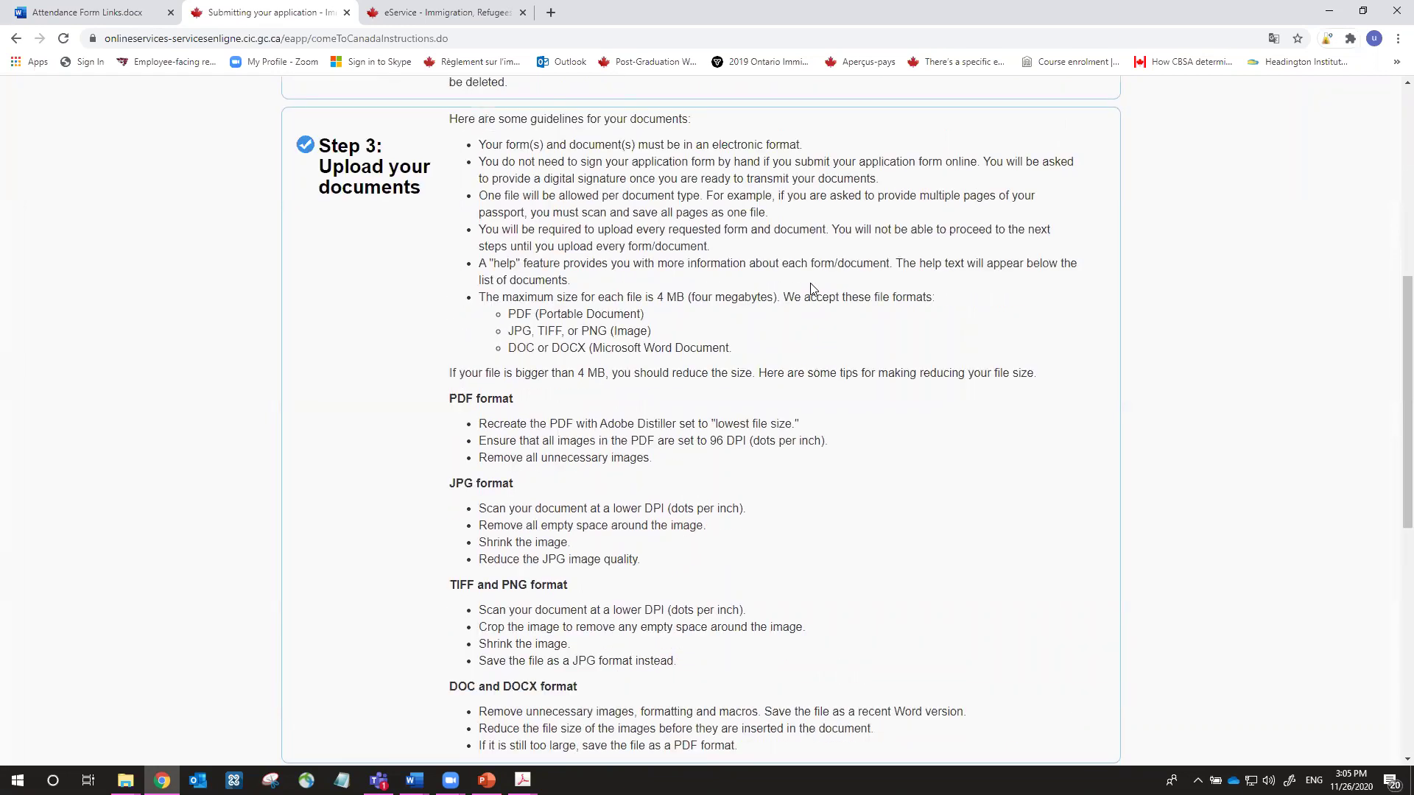
pyautogui.scroll(-5, 810, 287)
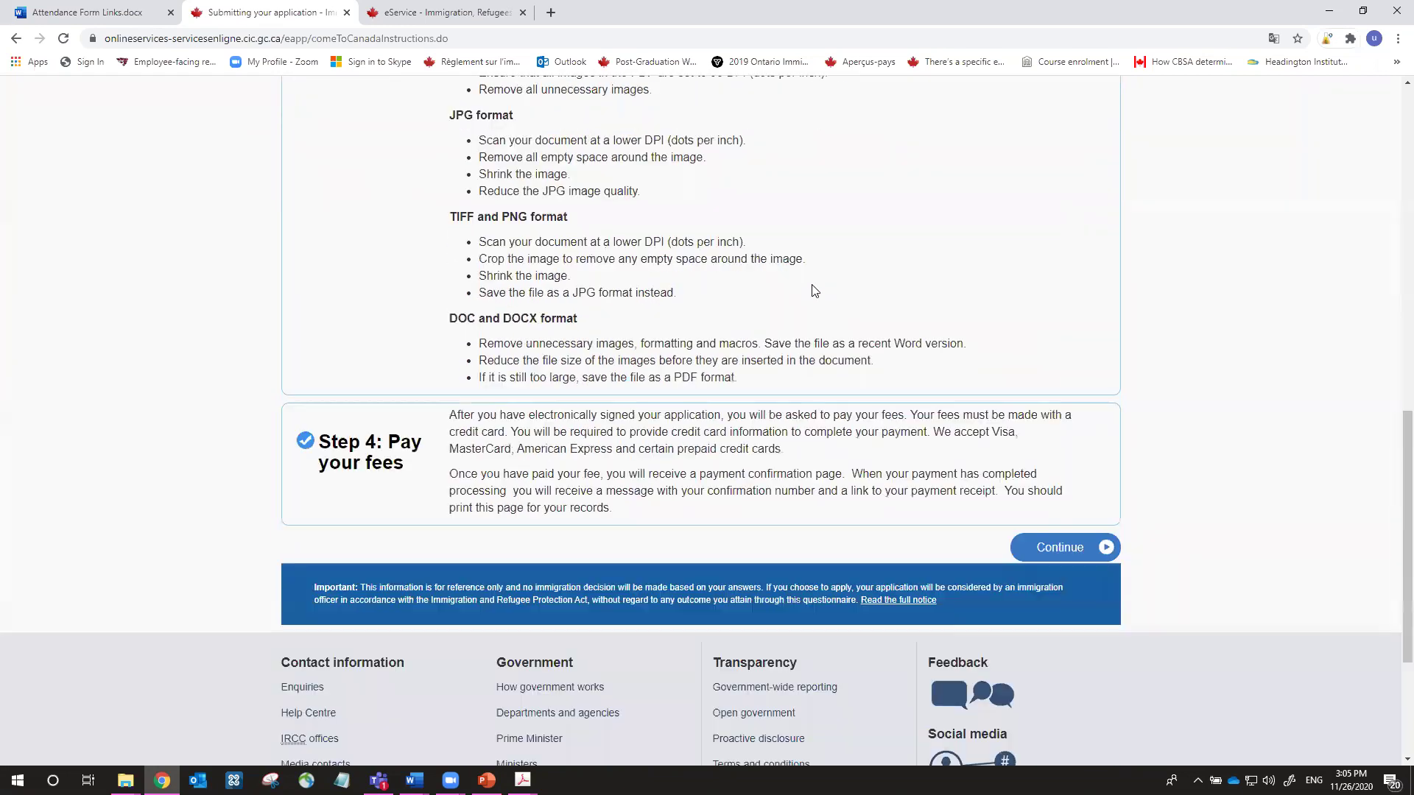
pyautogui.scroll(-1, 813, 290)
pyautogui.scroll(-1, 813, 285)
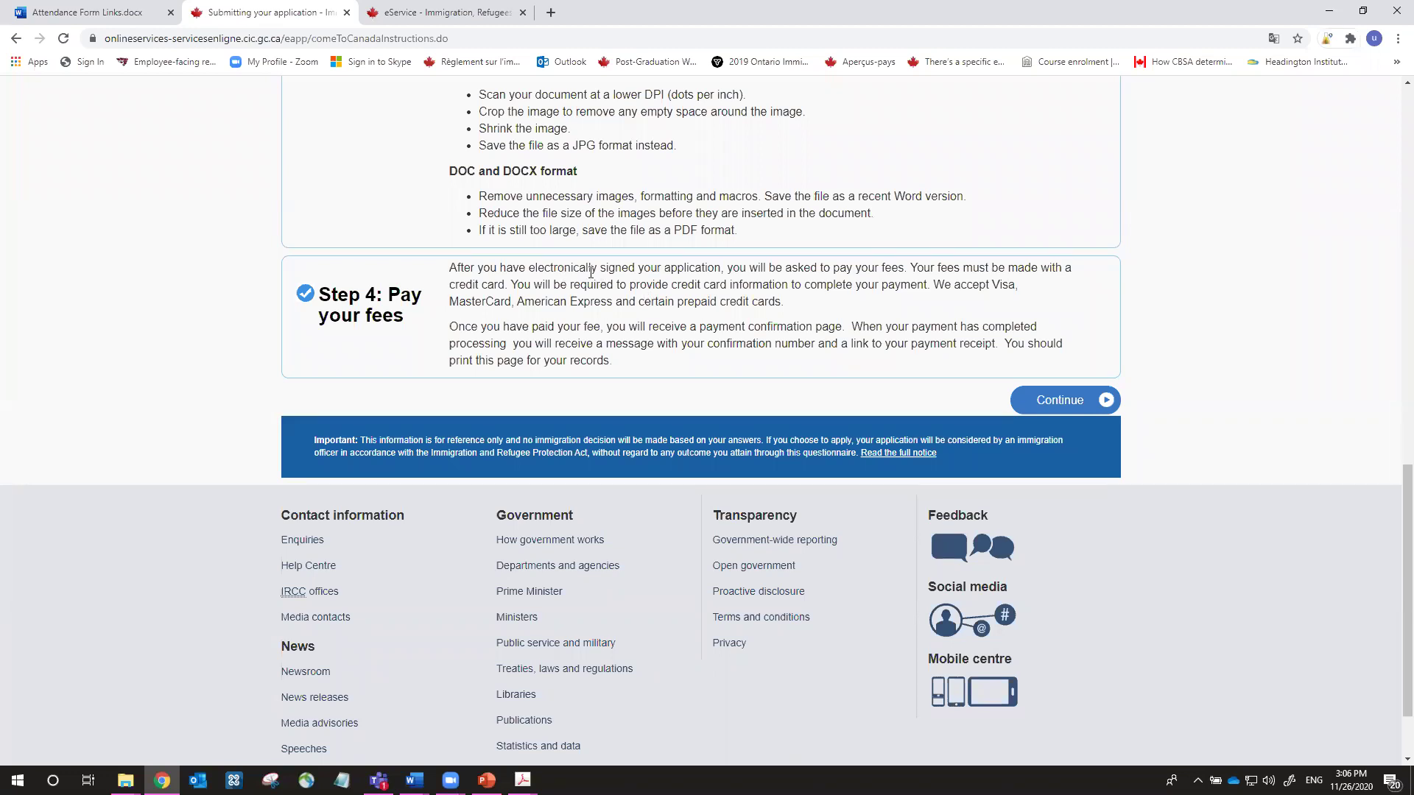
pyautogui.moveTo(591, 269); pyautogui.dragTo(781, 272)
pyautogui.click(780, 273)
# Open the document checklist showing IMM5710, transcript, IMM5707, studies letter, passport and photo
pyautogui.click(1061, 398)
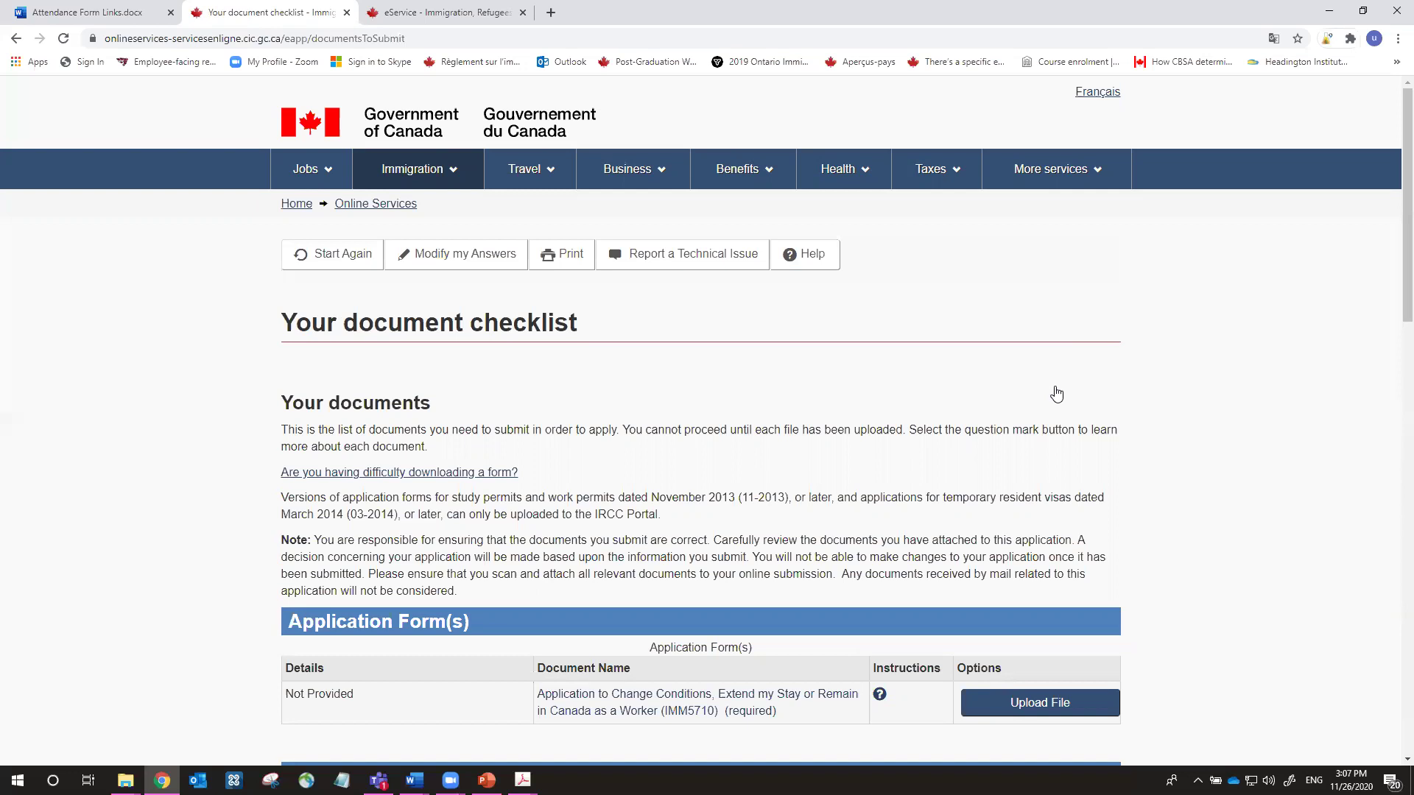
pyautogui.scroll(-1, 1056, 394)
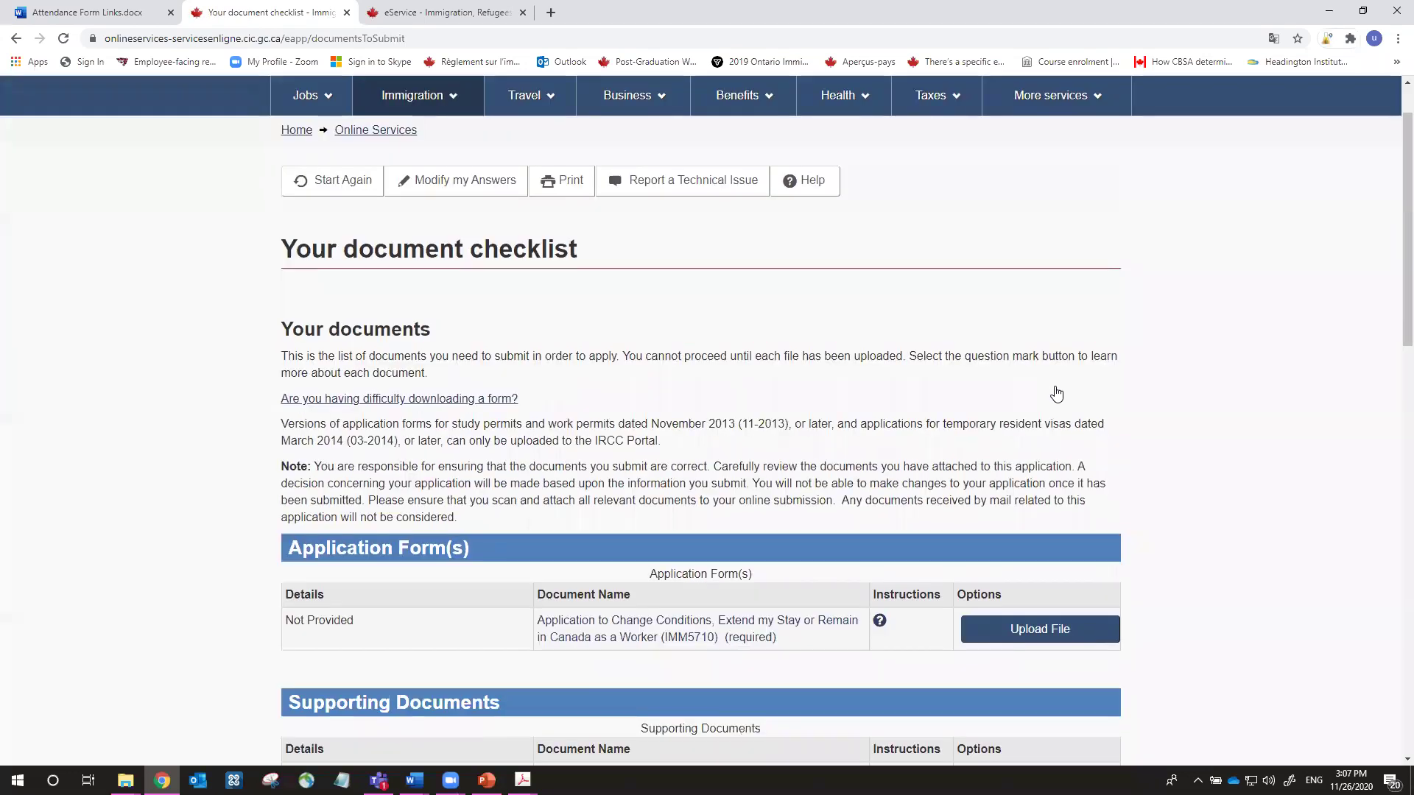
pyautogui.scroll(-3, 1057, 394)
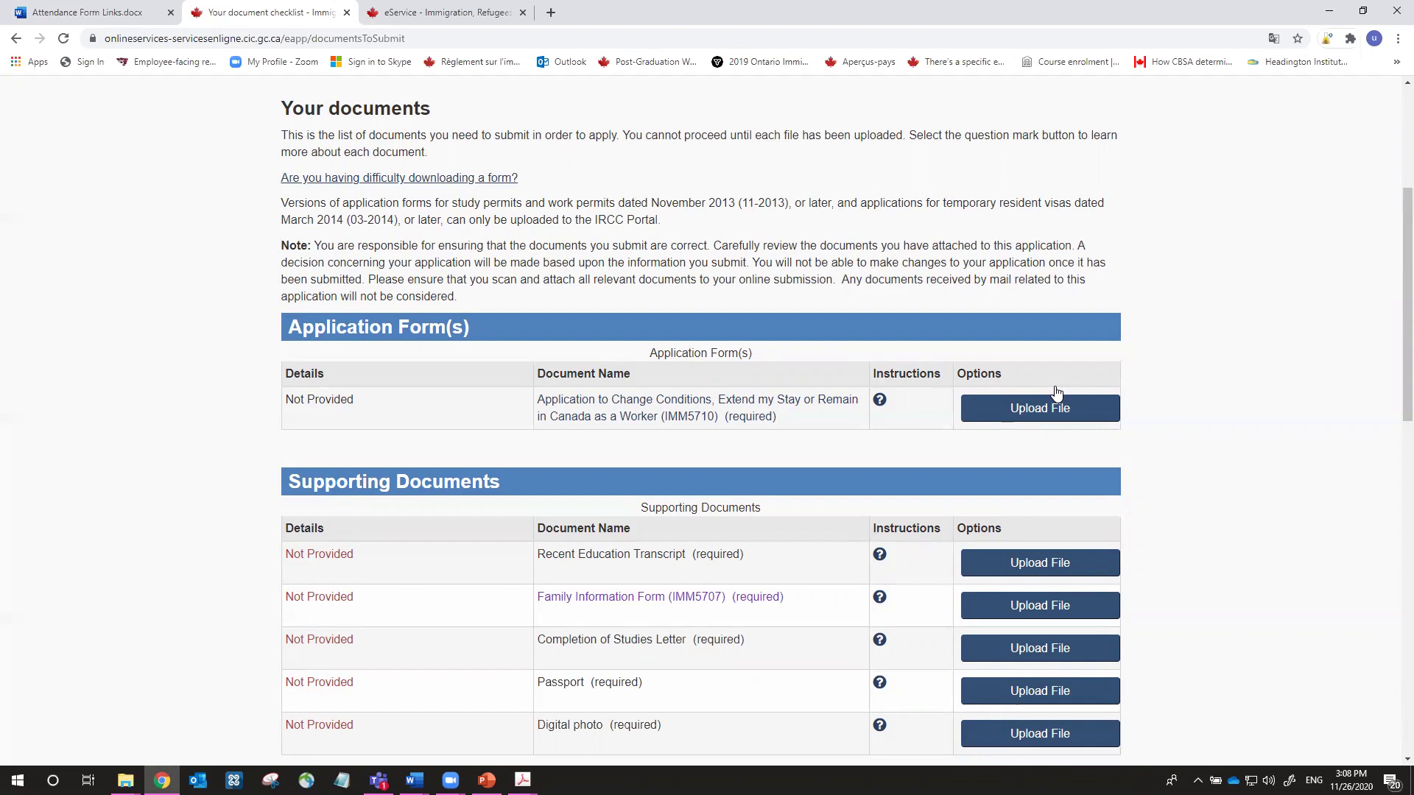
pyautogui.scroll(-2, 1068, 390)
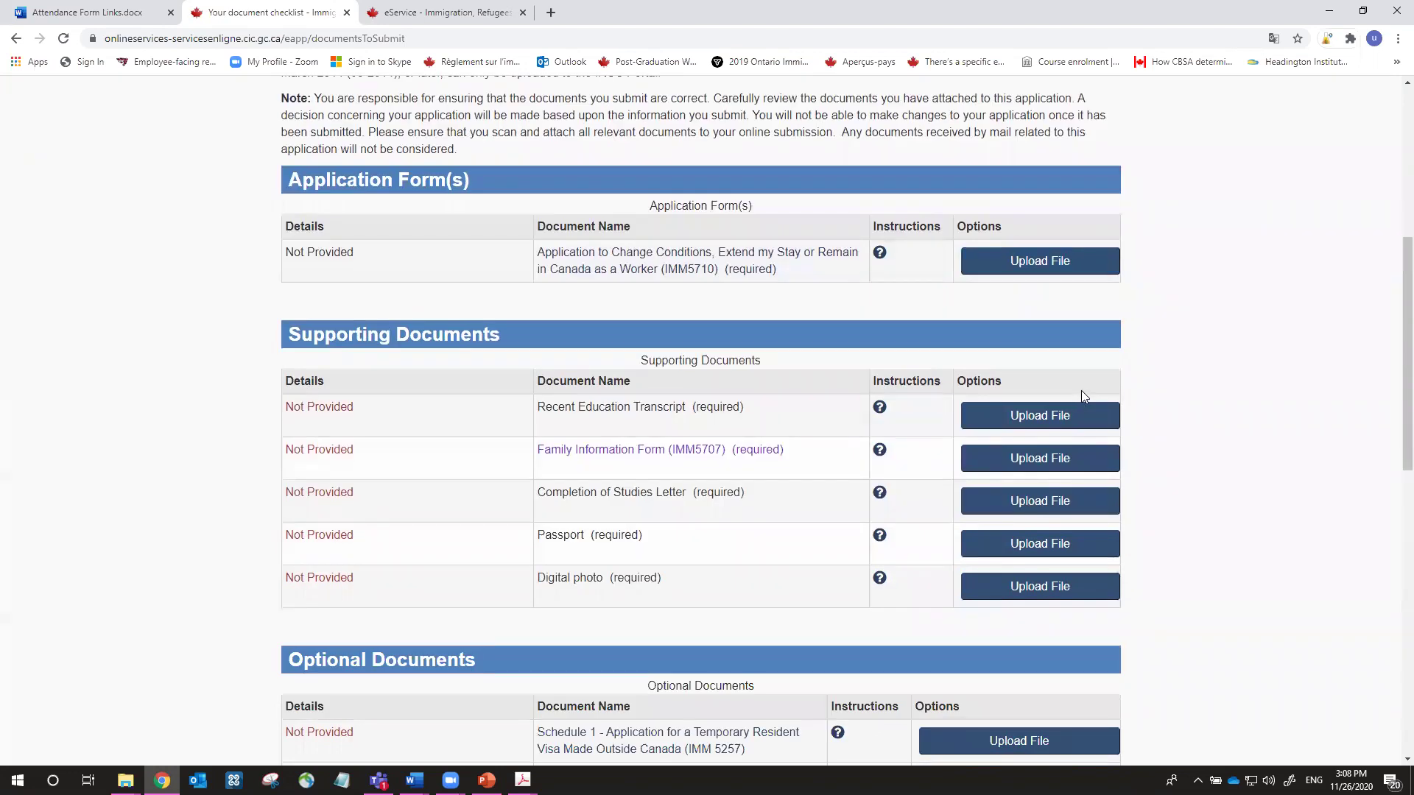
pyautogui.scroll(6, 1081, 390)
pyautogui.scroll(-1, 1084, 394)
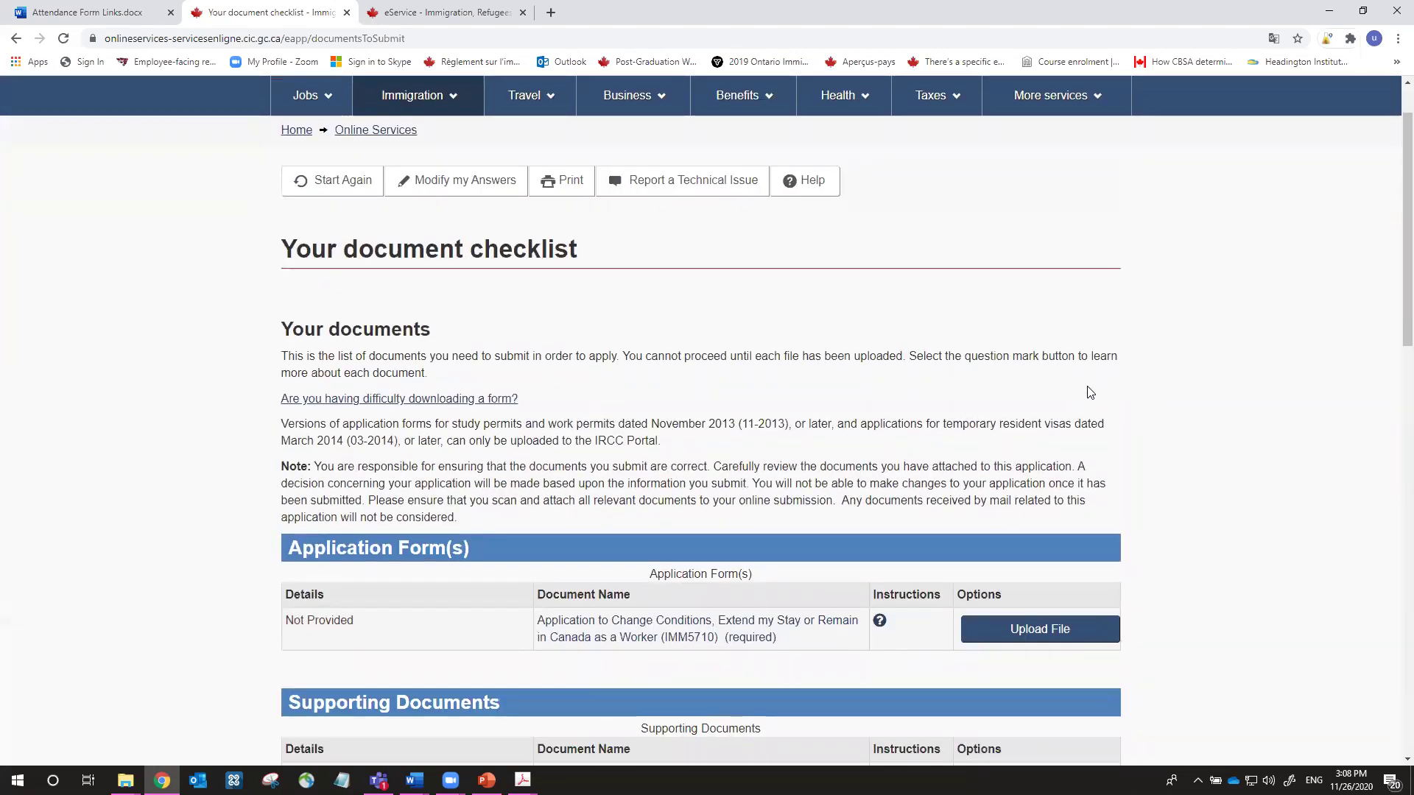
pyautogui.scroll(-6, 850, 396)
pyautogui.scroll(1, 851, 402)
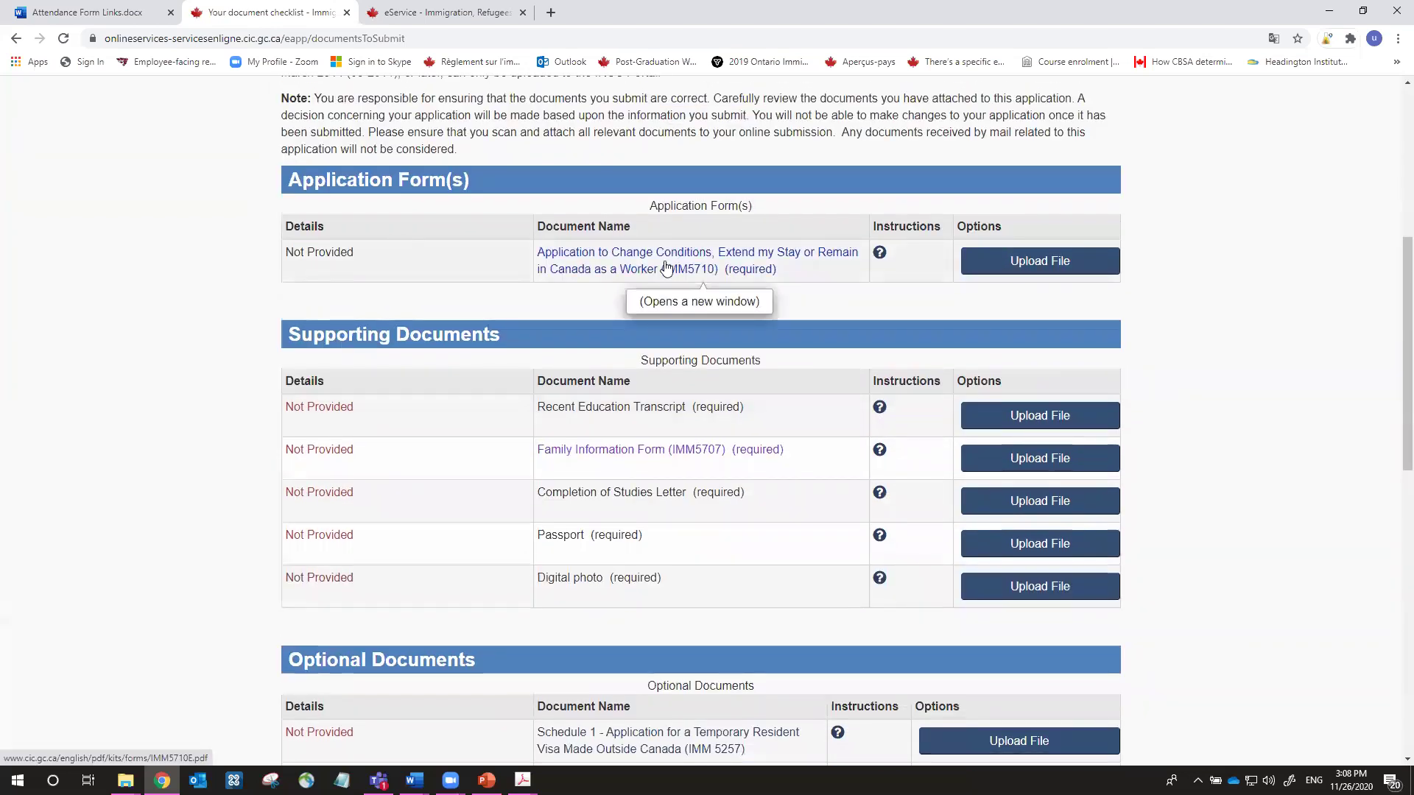
pyautogui.scroll(-1, 600, 252)
pyautogui.scroll(-4, 368, 246)
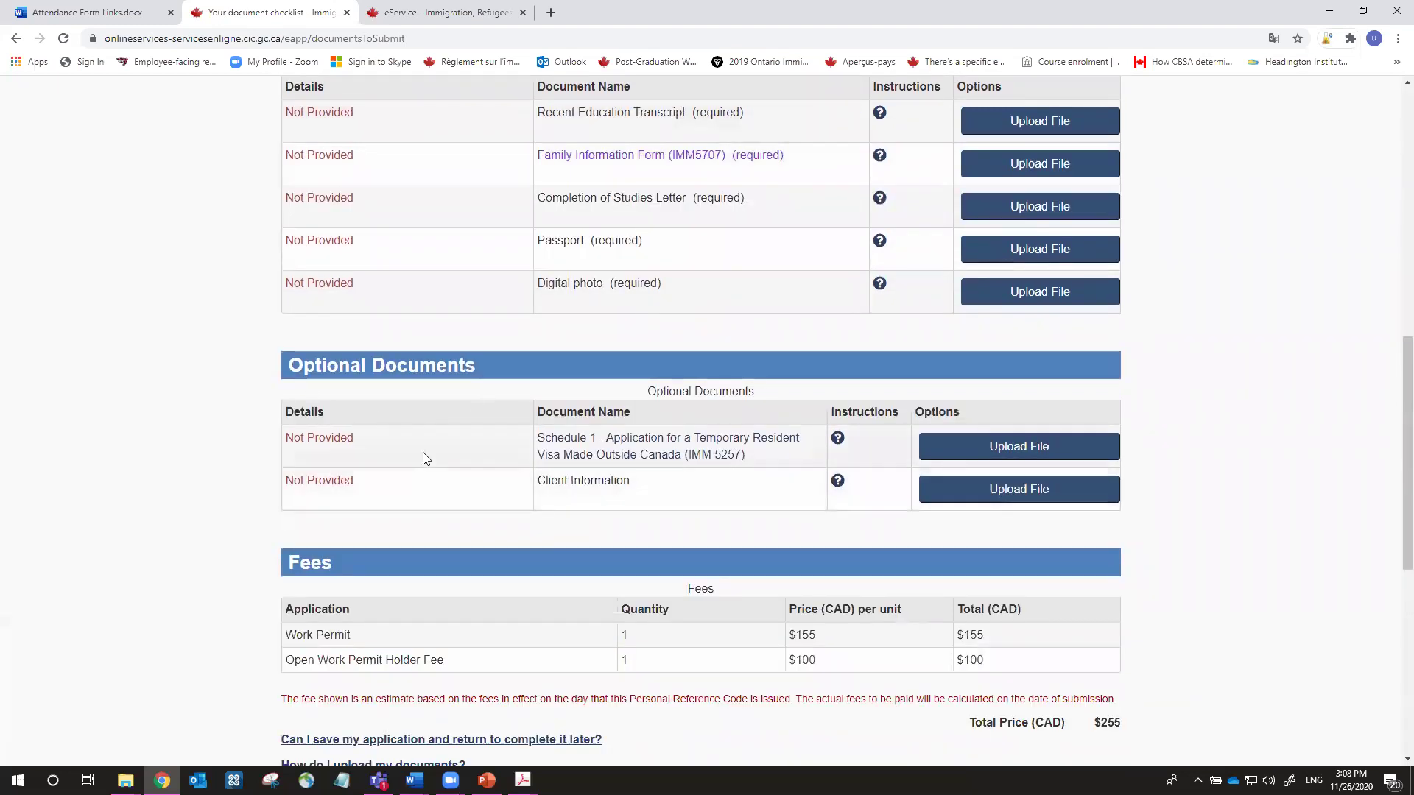
pyautogui.scroll(-3, 423, 452)
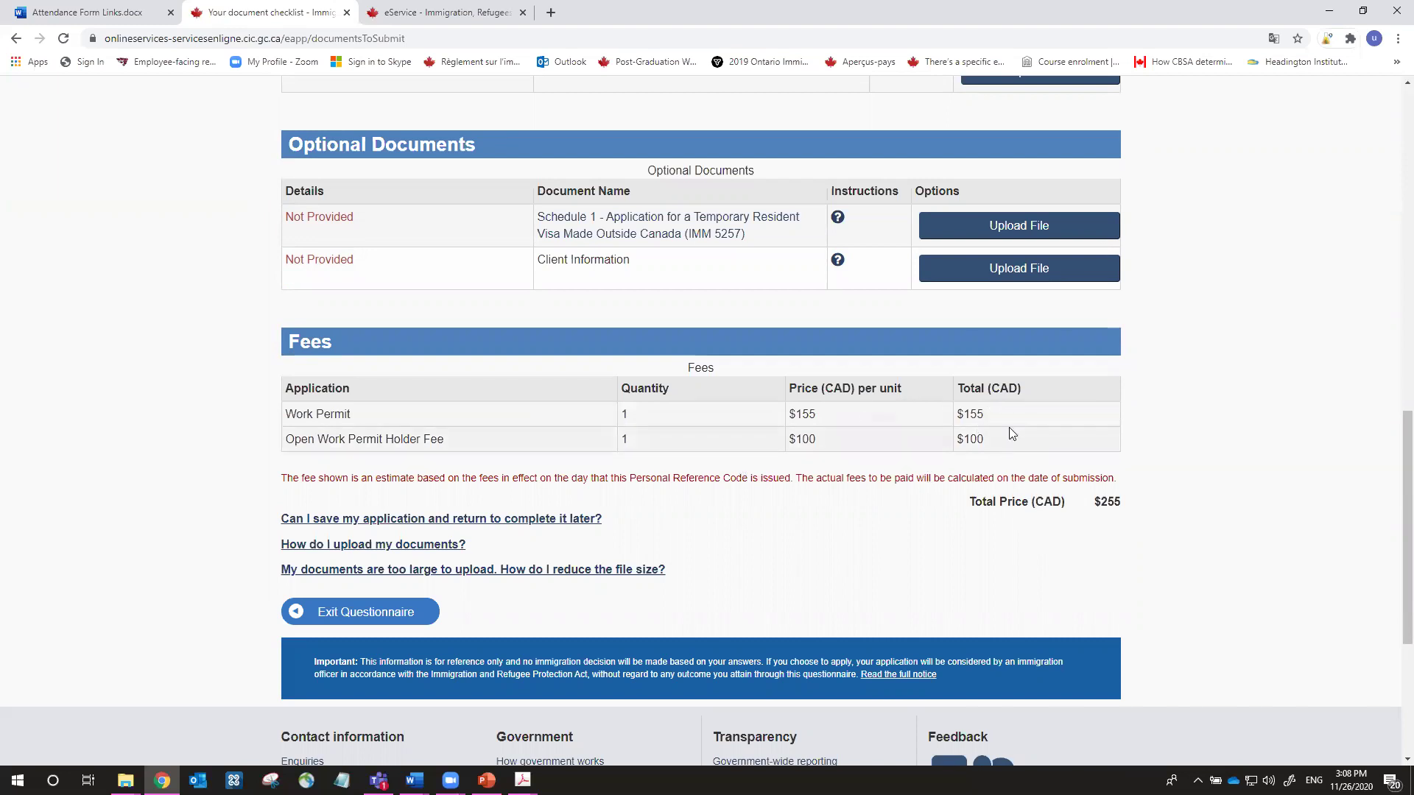
pyautogui.moveTo(1126, 499); pyautogui.dragTo(1080, 498)
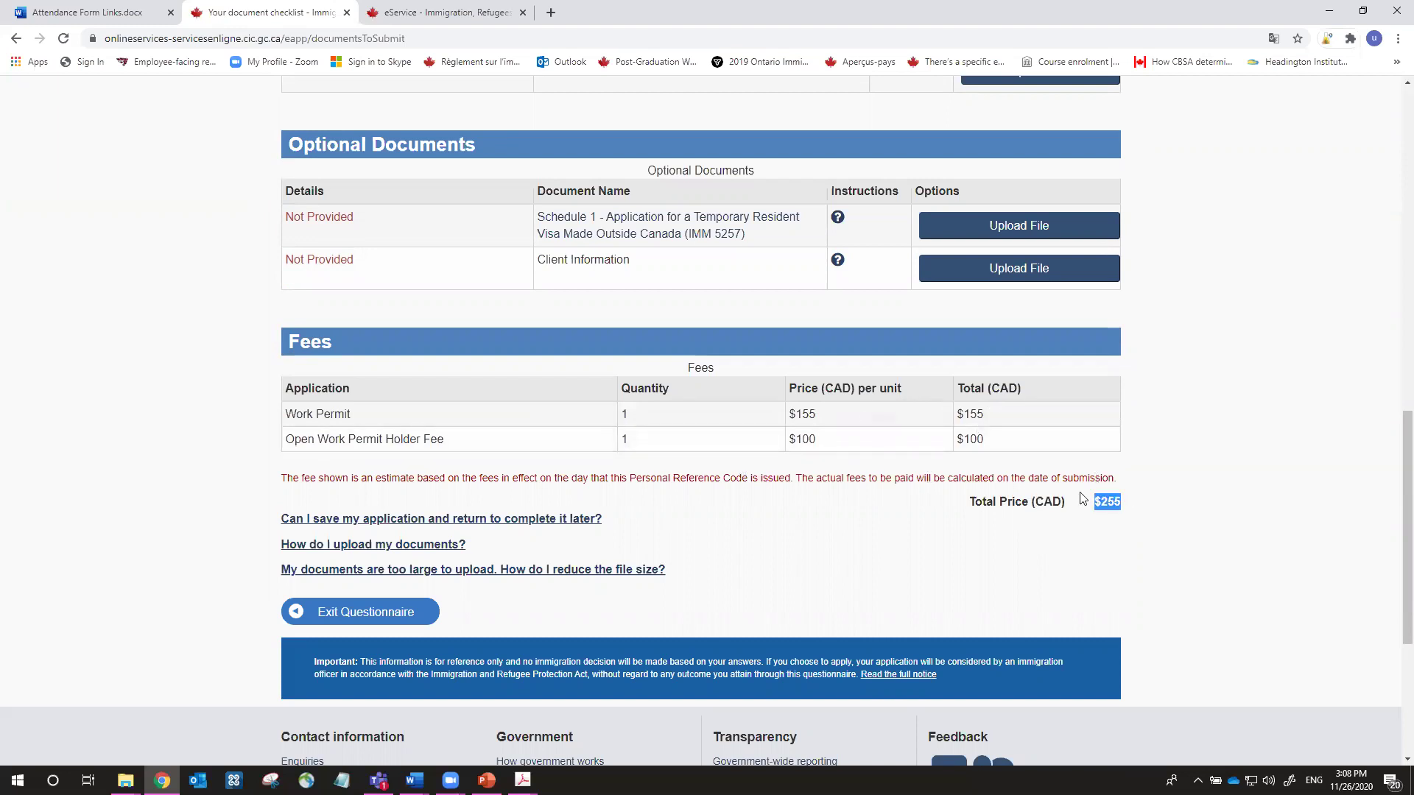
pyautogui.click(1100, 502)
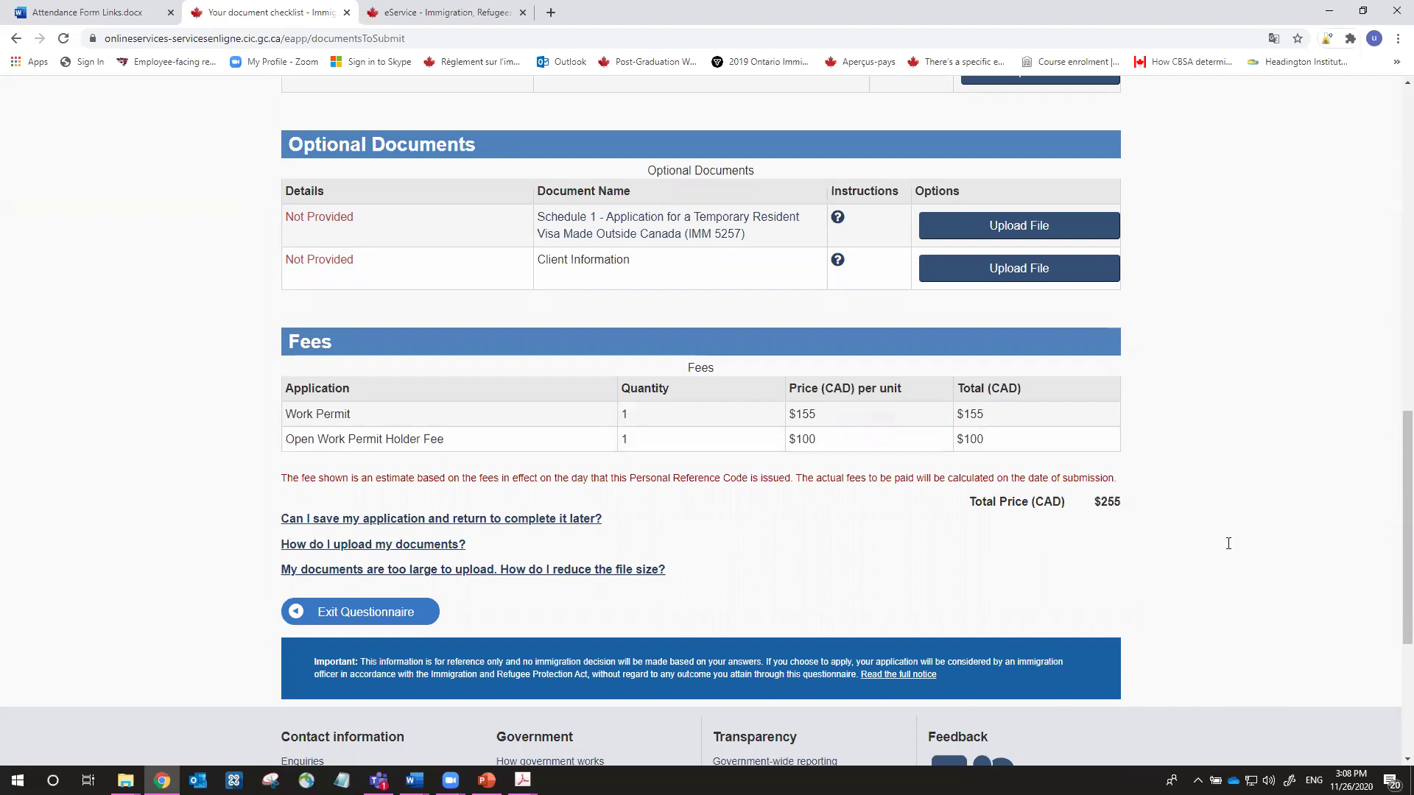